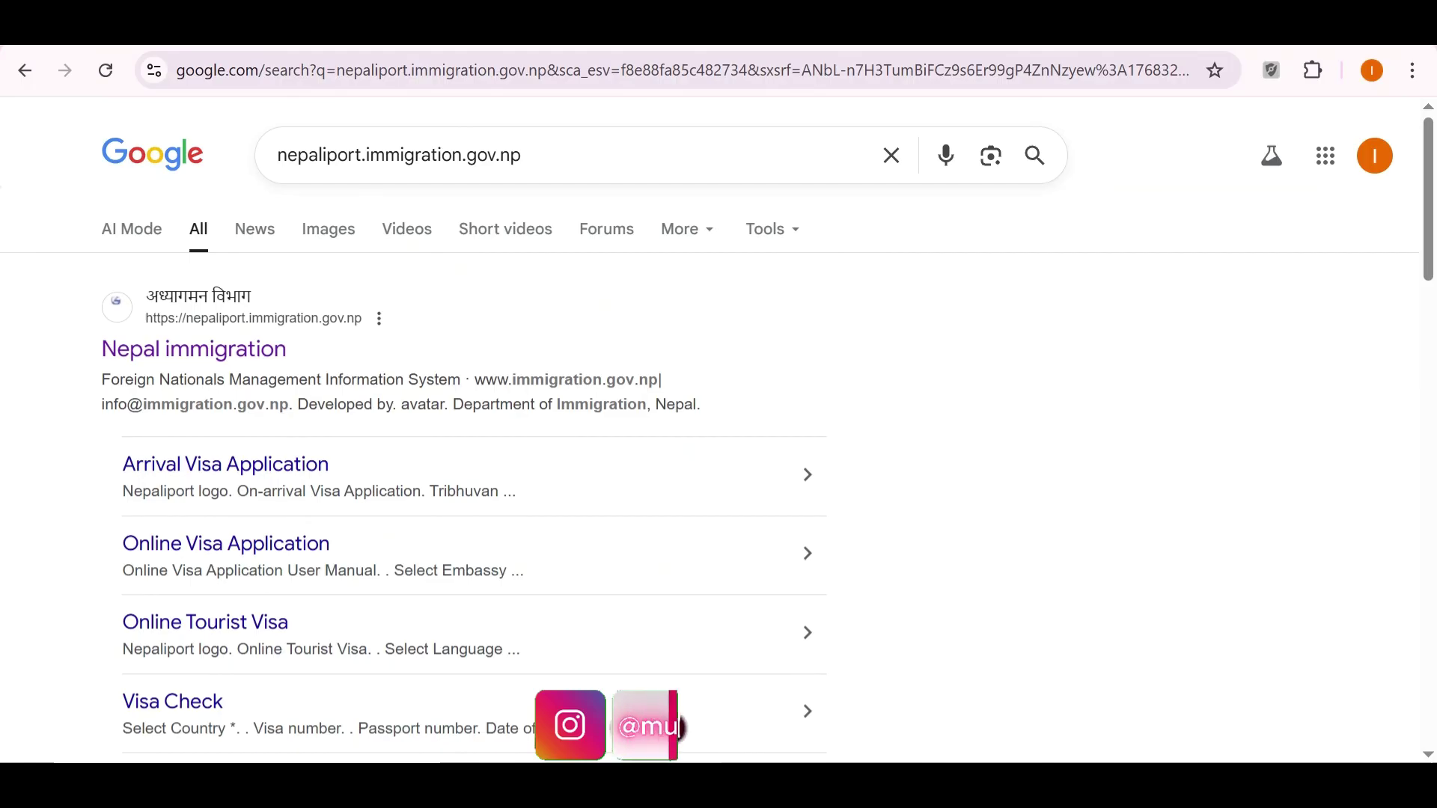
Go to the Nepal immigration portal and start an Entry Tourist Visa application.
{"action": "left_click", "coordinate": [194, 349]}
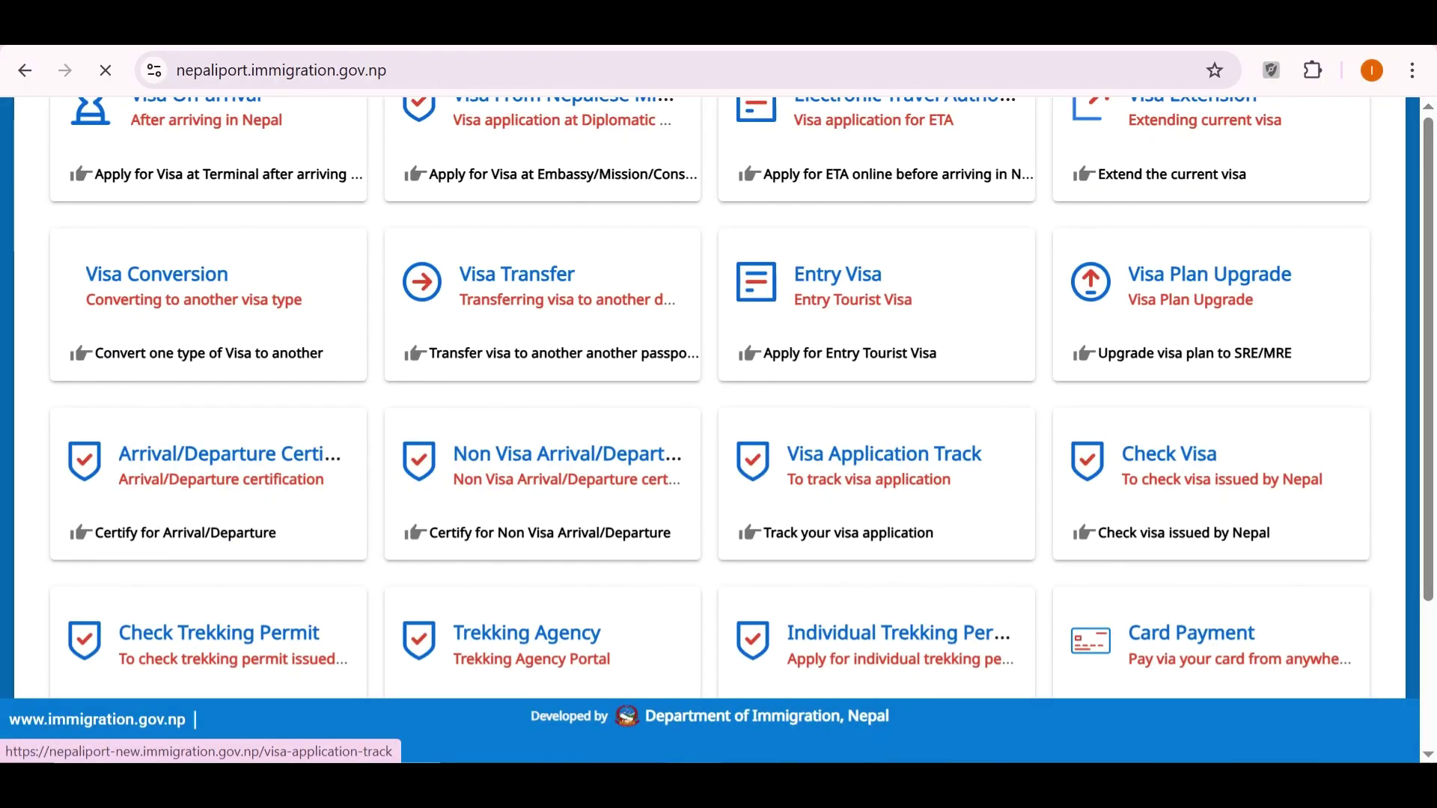
{"action": "left_click", "coordinate": [876, 305]}
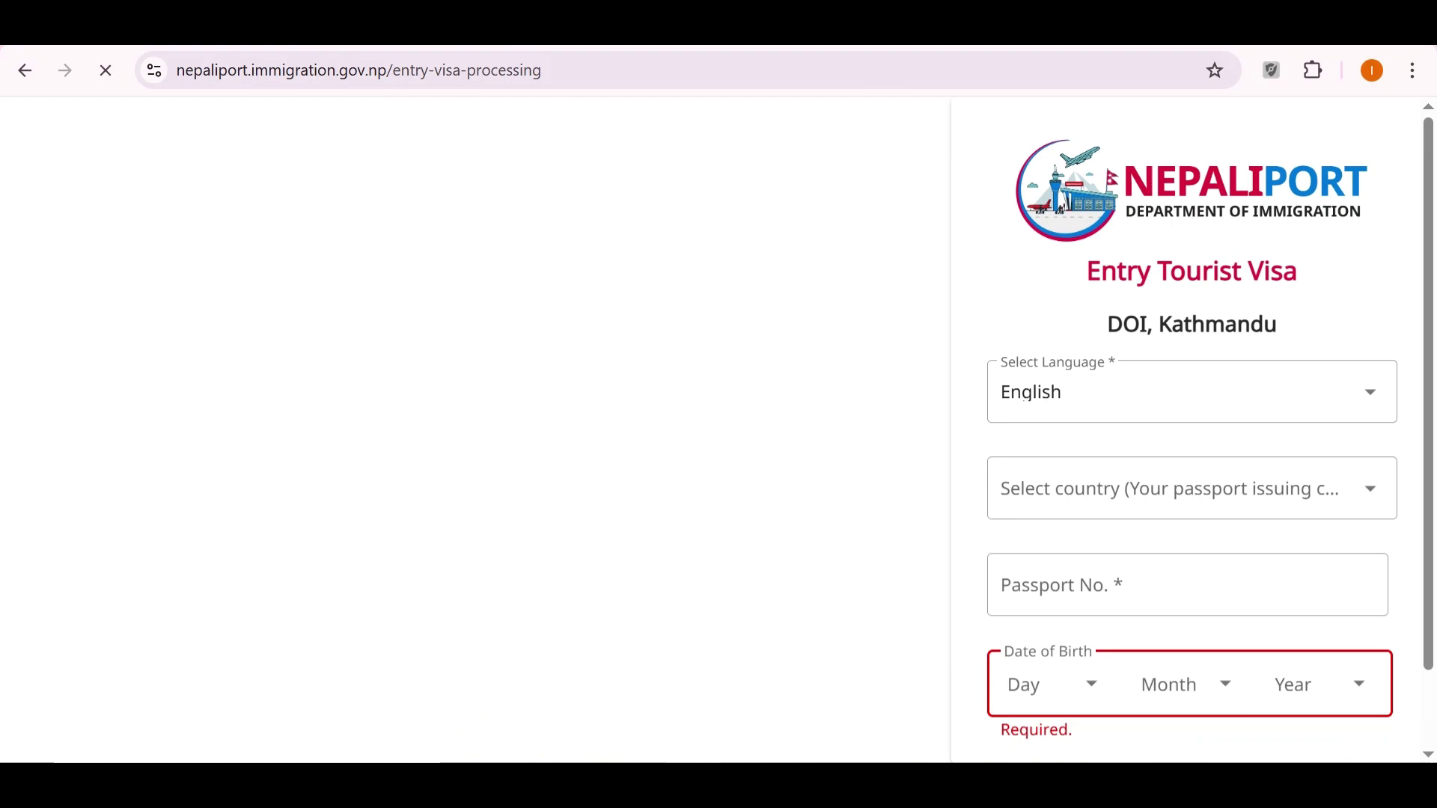
Choose Pakistan as the passport-issuing country and enter the passport number.
{"action": "left_click", "coordinate": [1167, 489]}
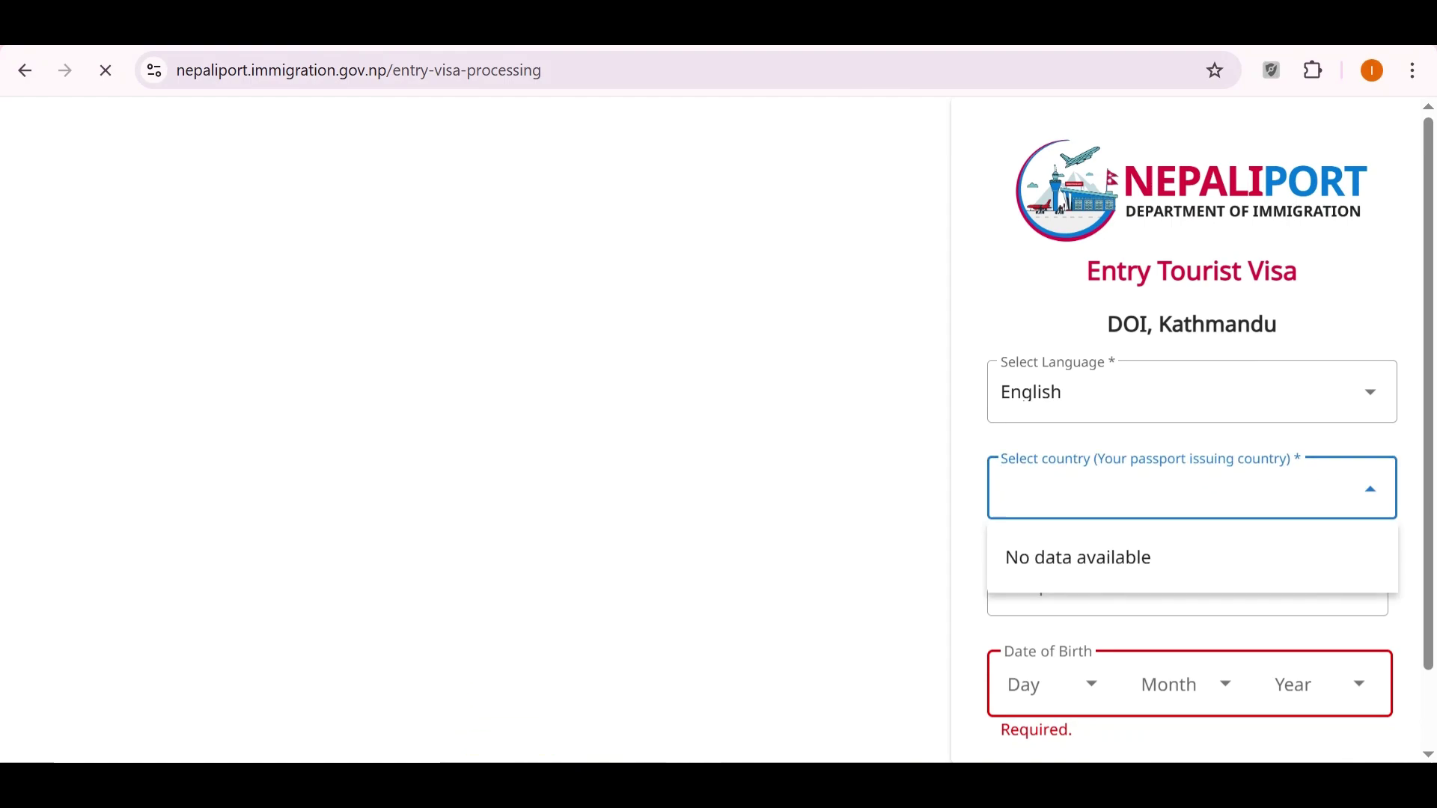
{"action": "type", "text": "pakist"}
{"action": "key", "text": "BackSpace"}
{"action": "key", "text": "BackSpace"}
{"action": "key", "text": "BackSpace"}
{"action": "key", "text": "BackSpace"}
{"action": "key", "text": "BackSpace"}
{"action": "key", "text": "BackSpace"}
{"action": "type", "text": "pak"}
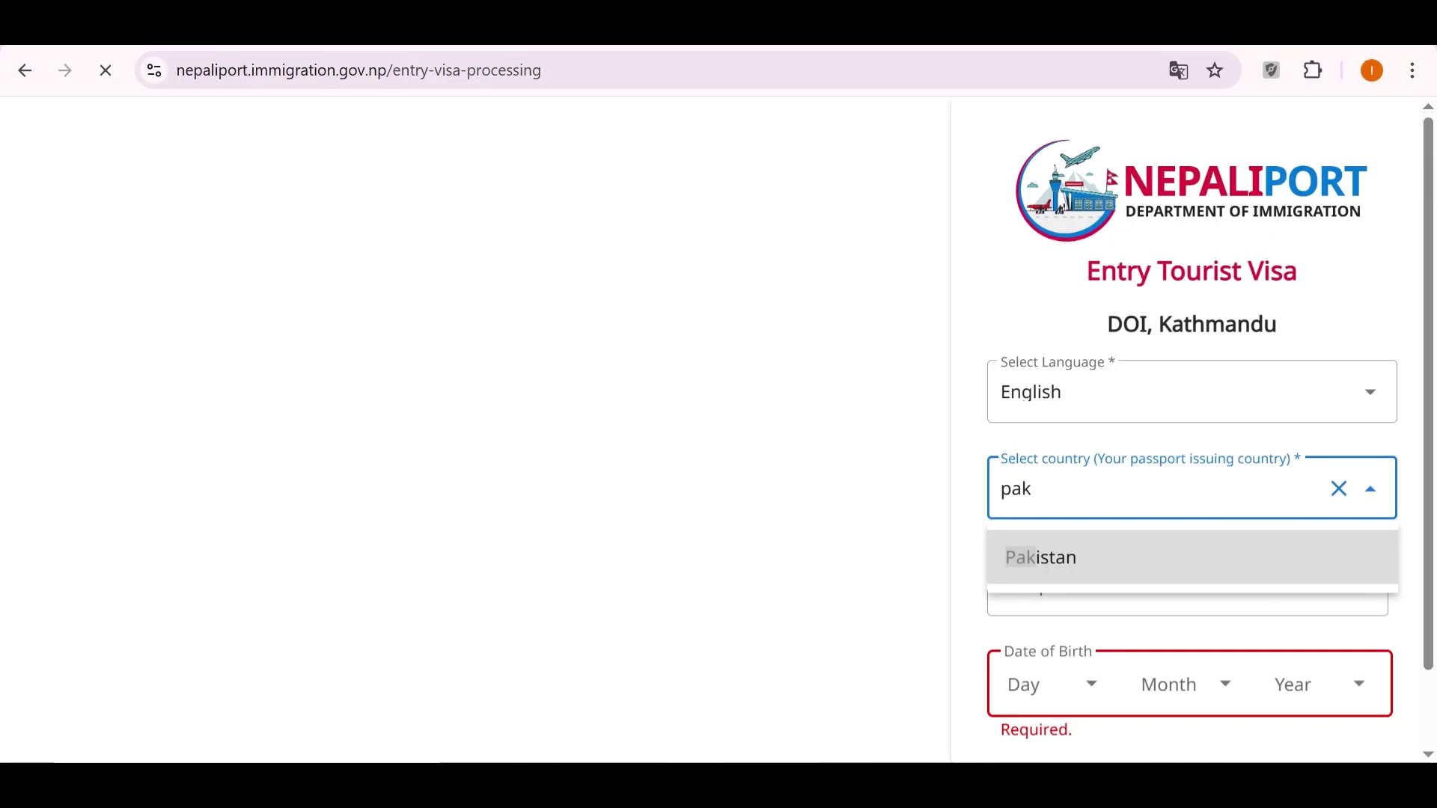
{"action": "key", "text": "BackSpace"}
{"action": "key", "text": "BackSpace"}
{"action": "key", "text": "BackSpace"}
{"action": "type", "text": "pak"}
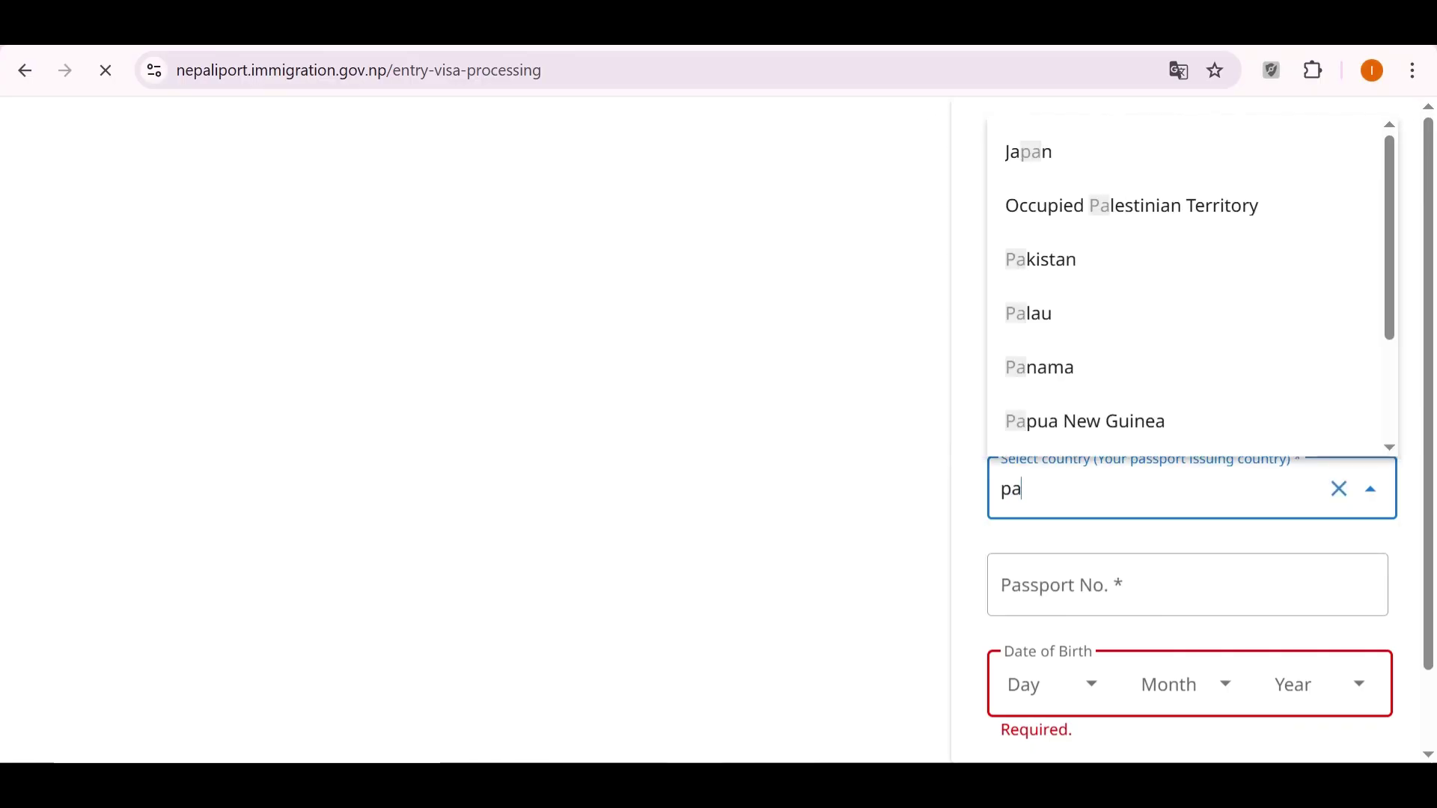
{"action": "key", "text": "BackSpace"}
{"action": "key", "text": "BackSpace"}
{"action": "key", "text": "BackSpace"}
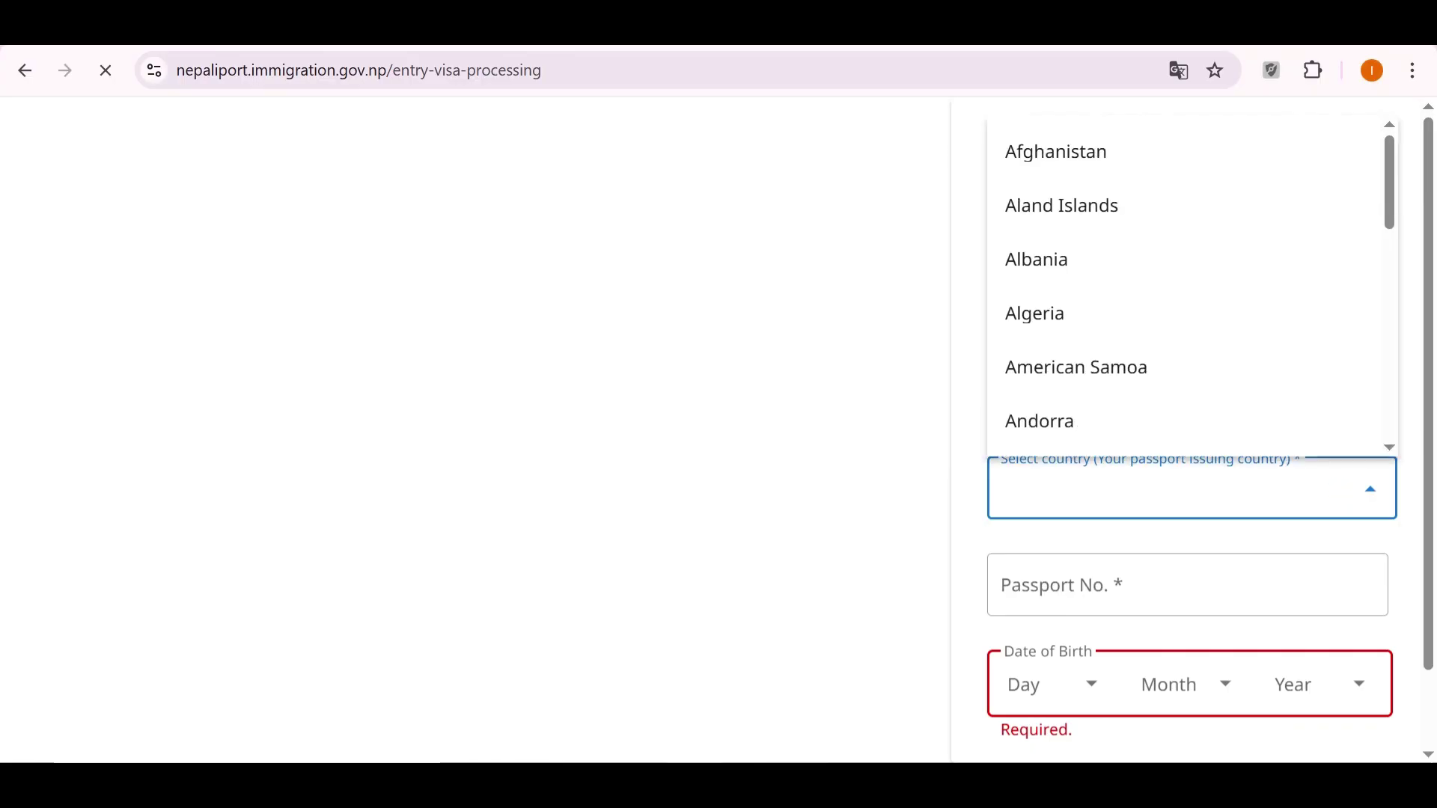
{"action": "type", "text": "ba"}
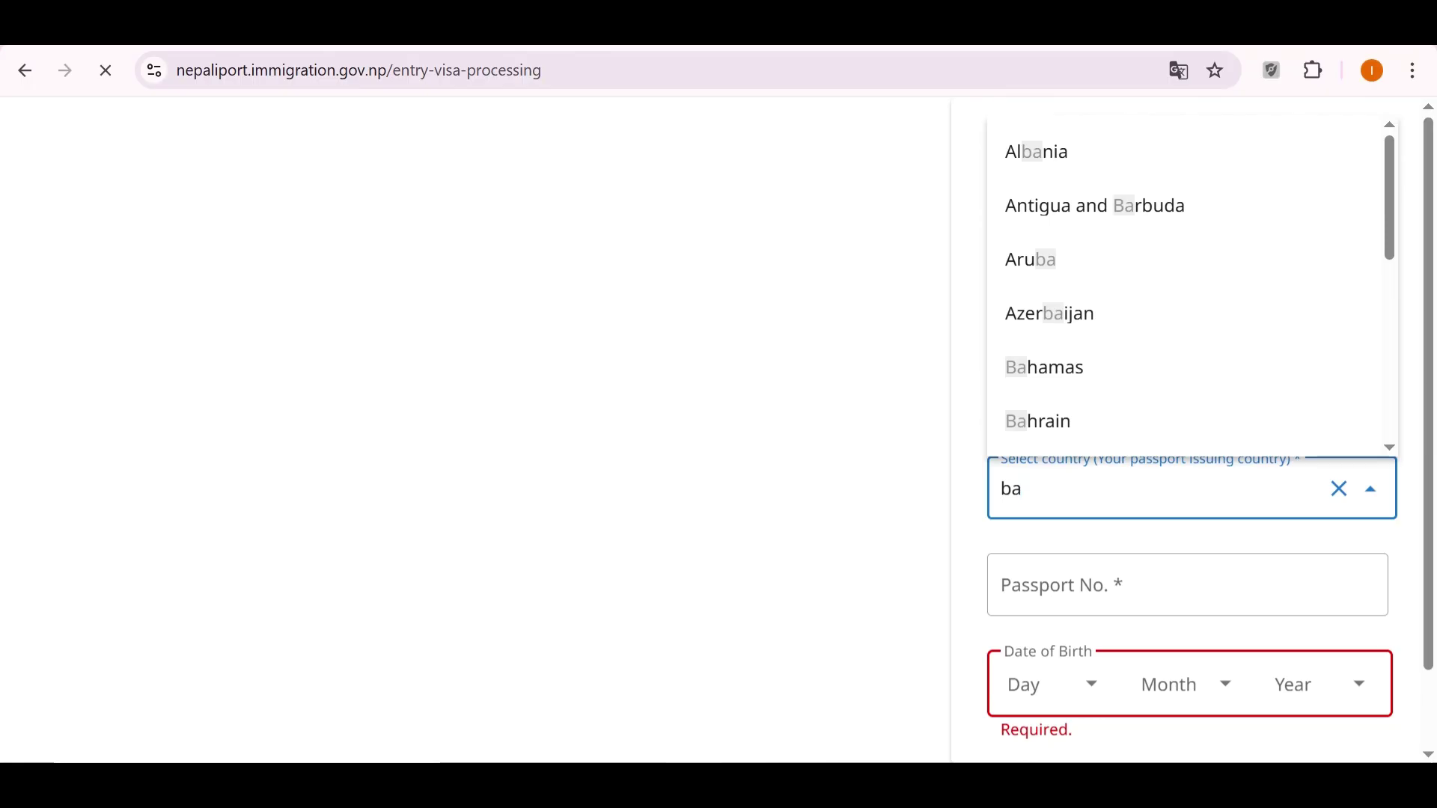
{"action": "type", "text": "ng"}
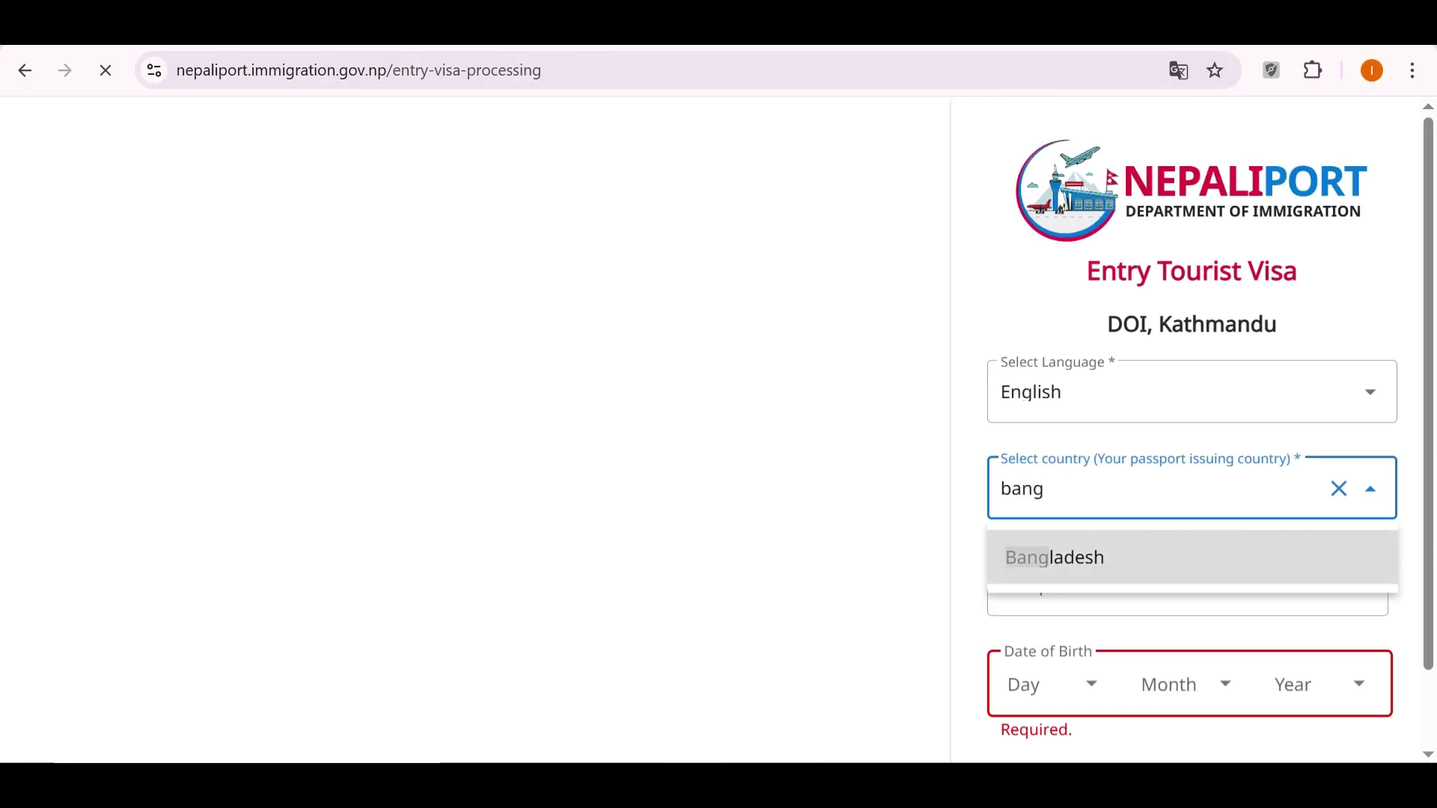
{"action": "key", "text": "BackSpace"}
{"action": "key", "text": "BackSpace"}
{"action": "key", "text": "Tab"}
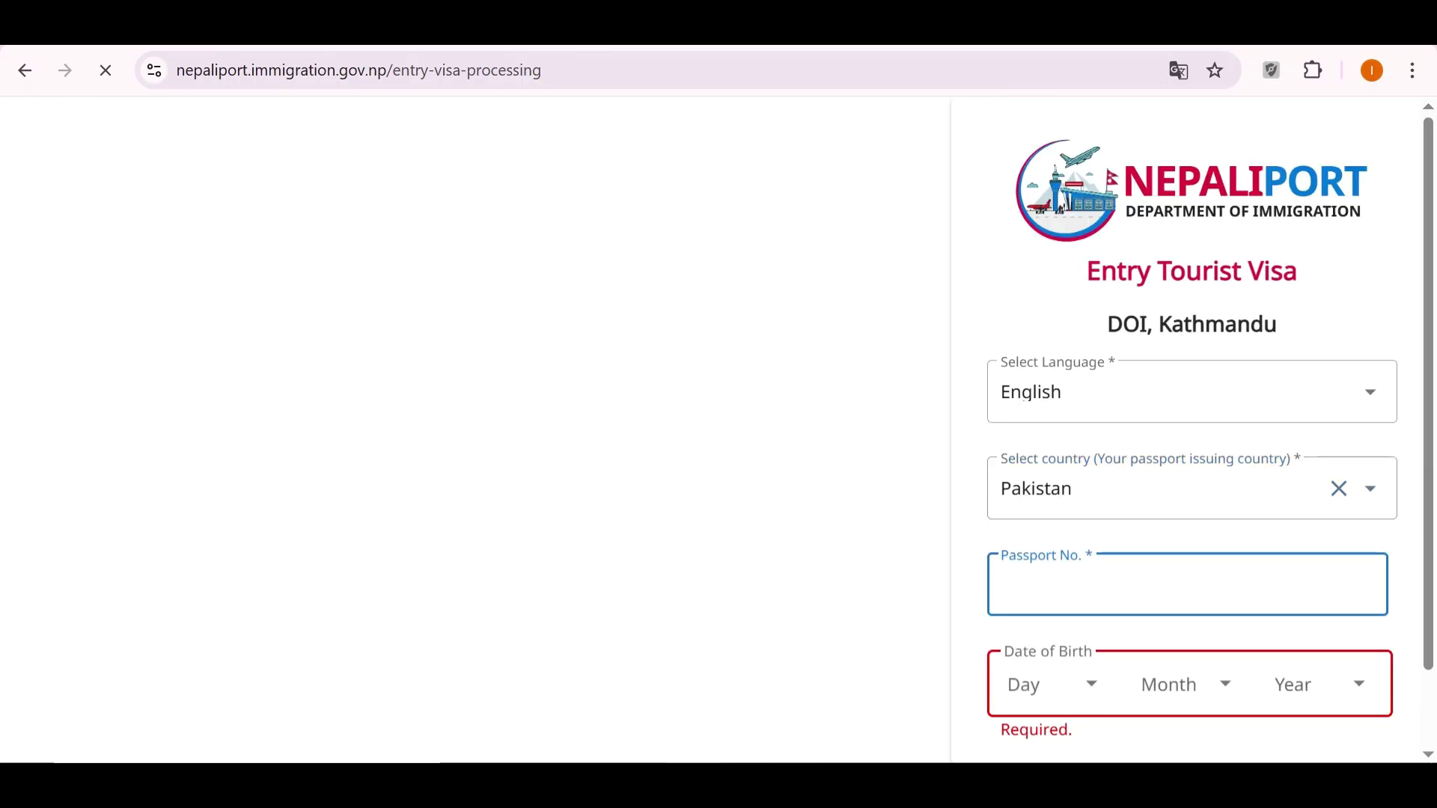
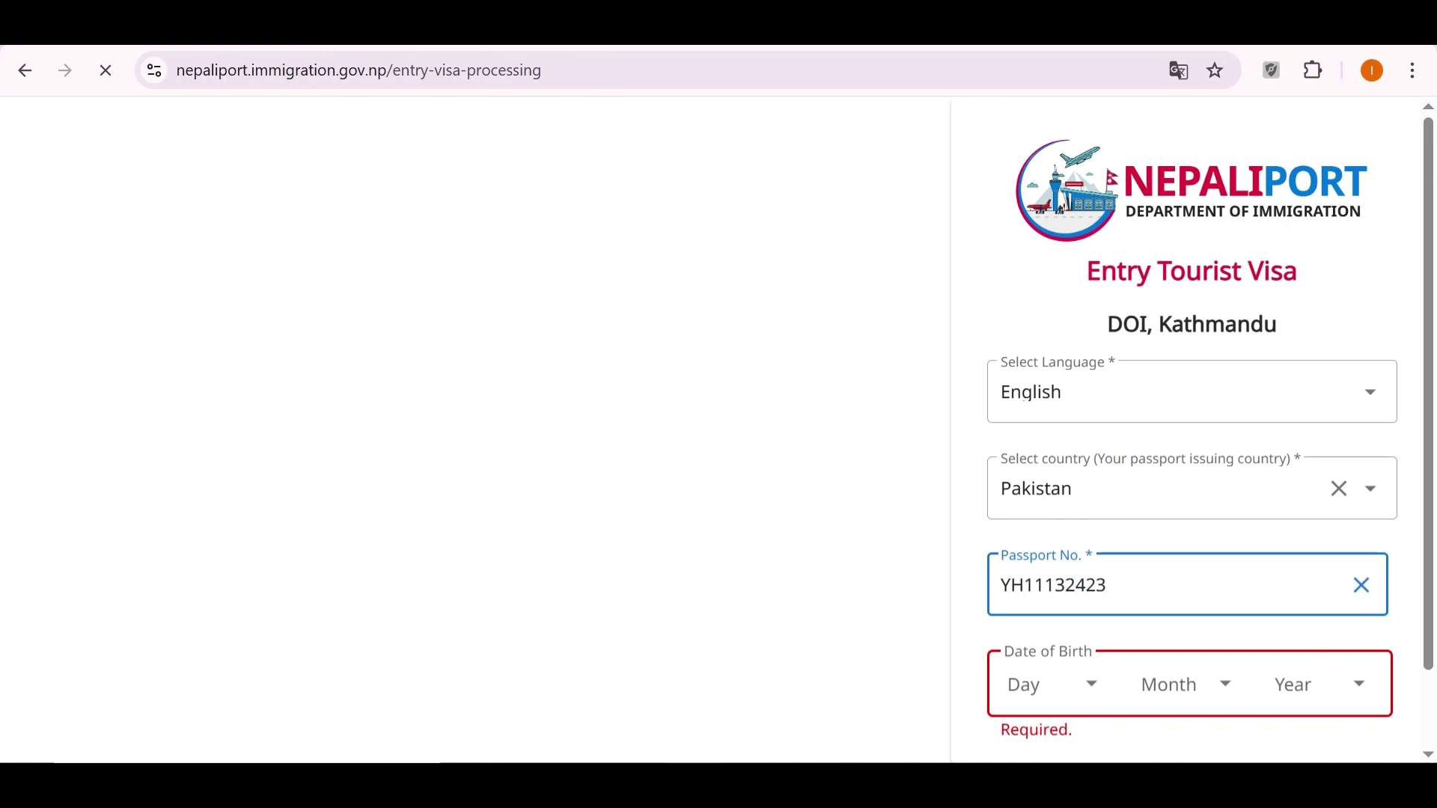
Set the birth date to 01 JAN 1999 and proceed to the Tourist Visa Application form.
{"action": "key", "text": "Tab"}
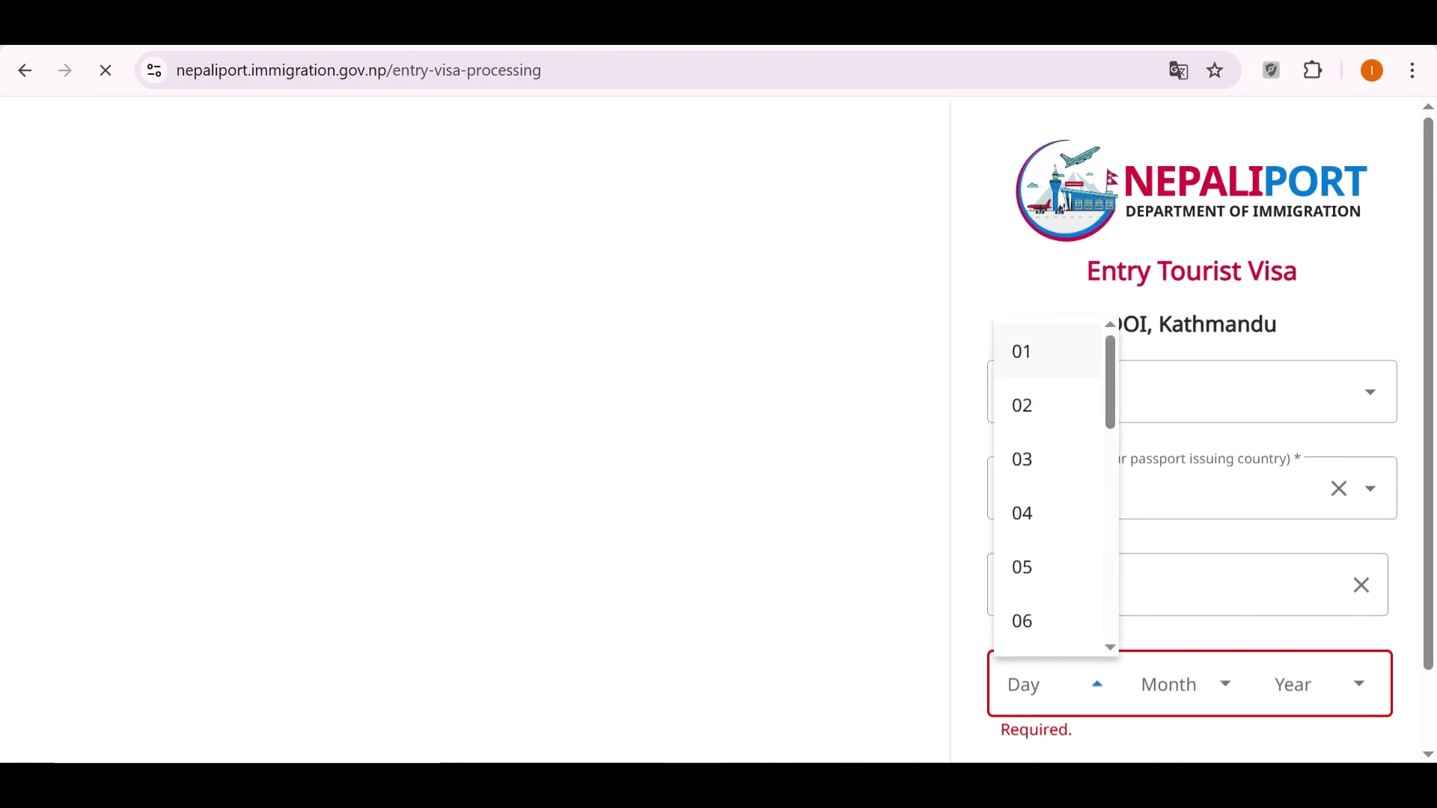
{"action": "key", "text": "Return"}
{"action": "scroll", "coordinate": [1190, 449], "scroll_direction": "down", "scroll_amount": 1}
{"action": "key", "text": "Tab"}
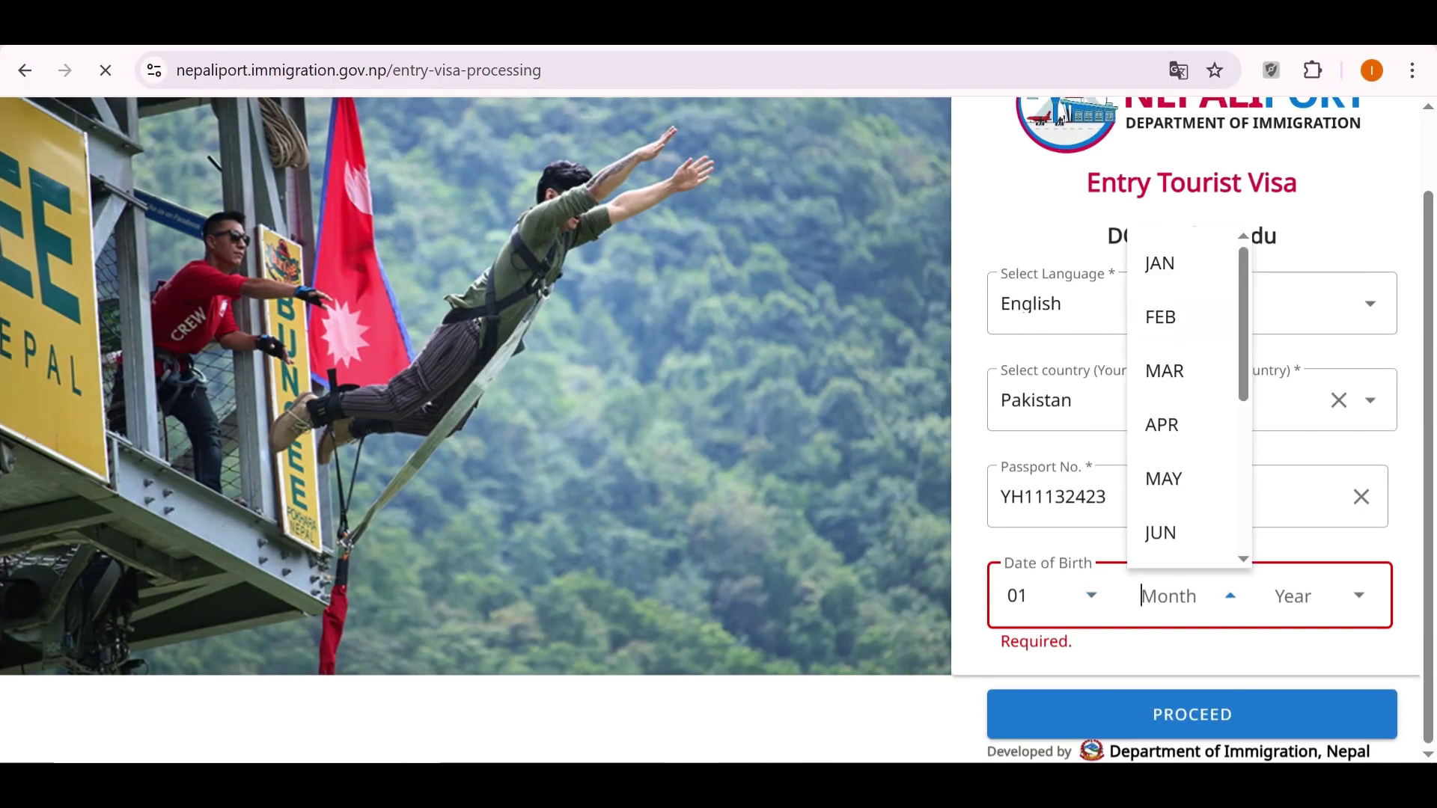
{"action": "key", "text": "Return"}
{"action": "key", "text": "Tab"}
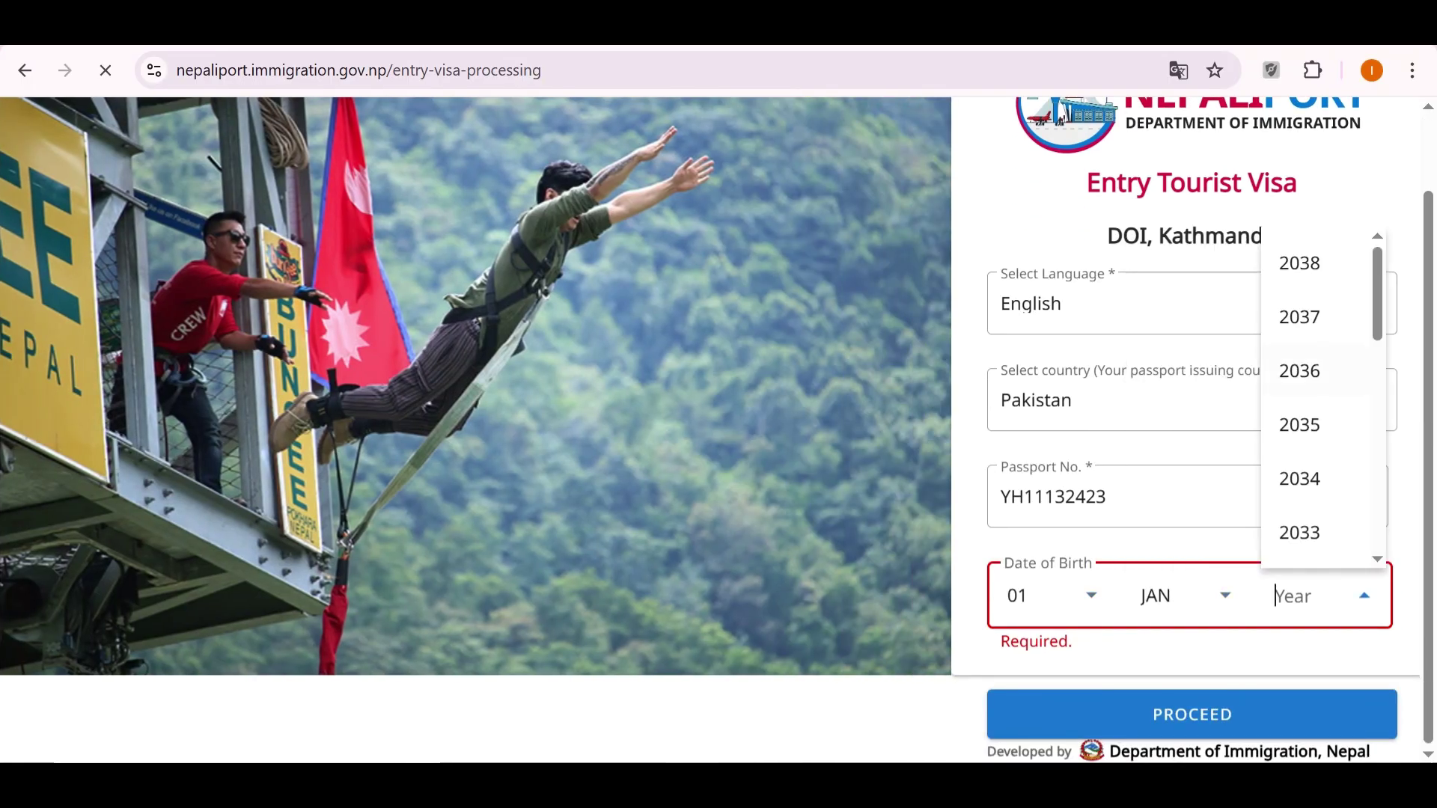
{"action": "key", "text": "Down"}
{"action": "key", "text": "Down"}
{"action": "key", "text": "Down"}
{"action": "key", "text": "Down"}
{"action": "key", "text": "Down"}
{"action": "key", "text": "Down"}
{"action": "key", "text": "Down"}
{"action": "key", "text": "Down"}
{"action": "key", "text": "Down"}
{"action": "key", "text": "Down"}
{"action": "key", "text": "Down"}
{"action": "key", "text": "Down"}
{"action": "key", "text": "Down"}
{"action": "key", "text": "Down"}
{"action": "key", "text": "Down"}
{"action": "key", "text": "Down"}
{"action": "key", "text": "Down"}
{"action": "key", "text": "Down"}
{"action": "key", "text": "Down"}
{"action": "key", "text": "Down"}
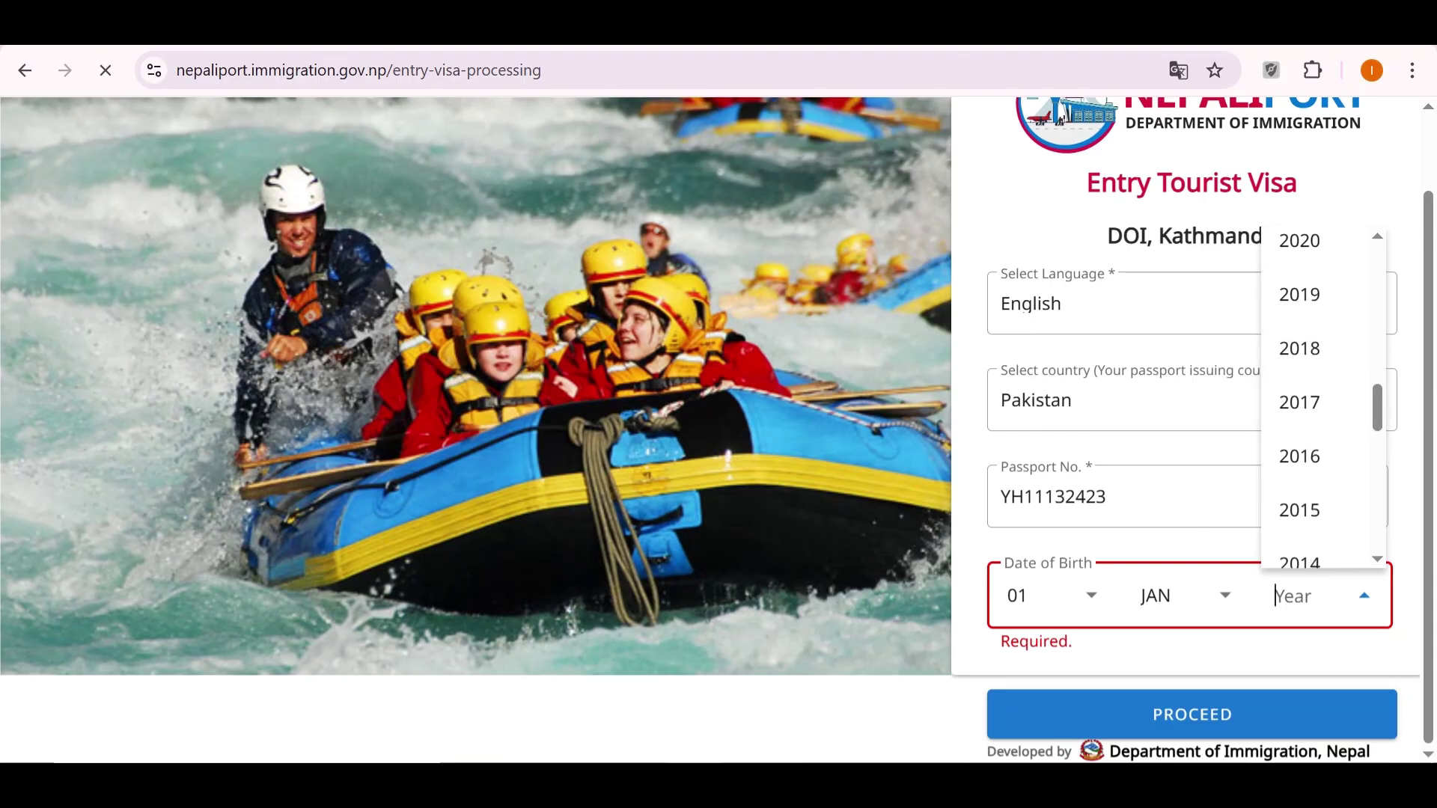
{"action": "key", "text": "Down"}
{"action": "key", "text": "Down"}
{"action": "key", "text": "Down"}
{"action": "key", "text": "Down"}
{"action": "key", "text": "Down"}
{"action": "key", "text": "Down"}
{"action": "key", "text": "Down"}
{"action": "key", "text": "Down"}
{"action": "key", "text": "Down"}
{"action": "key", "text": "Down"}
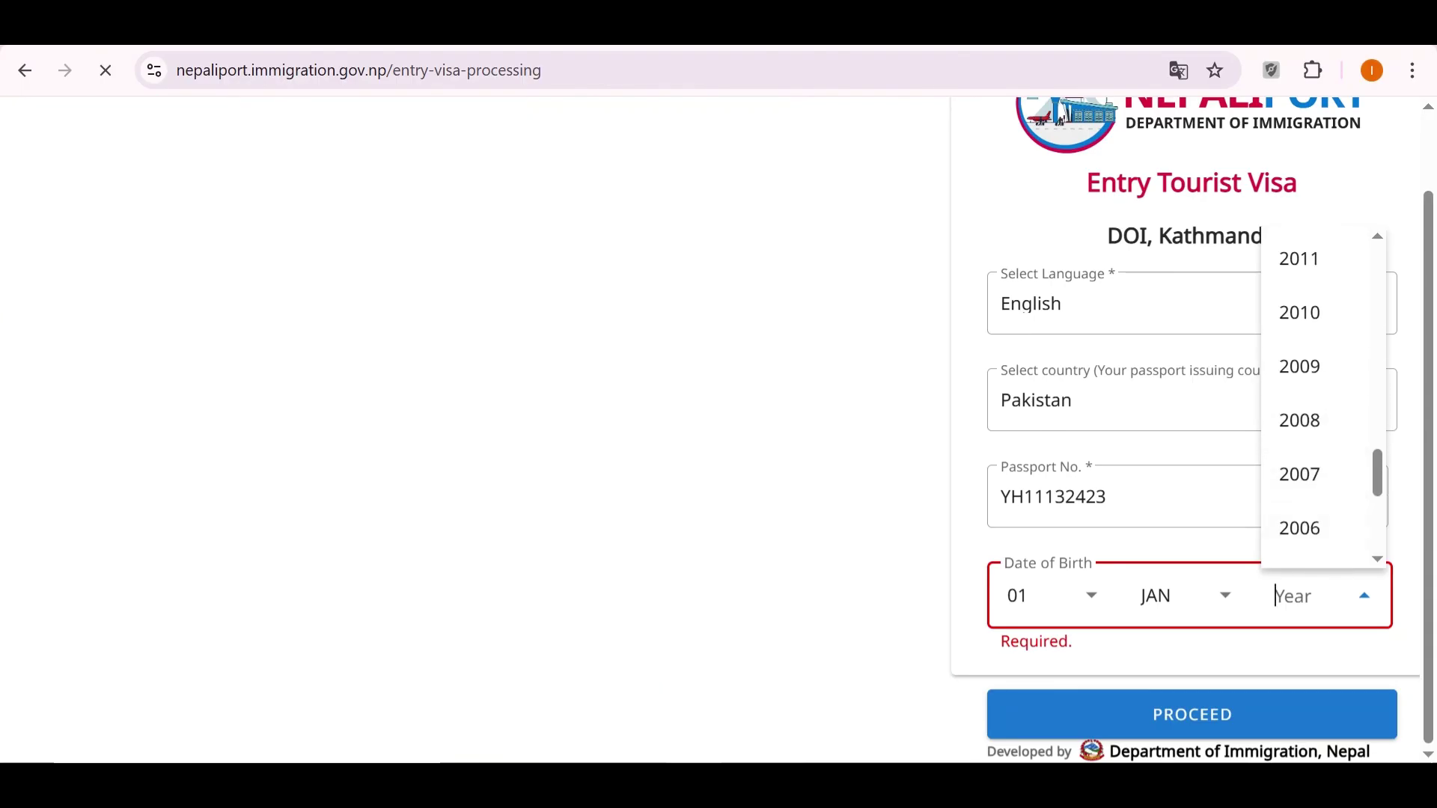
{"action": "key", "text": "Down"}
{"action": "key", "text": "Down"}
{"action": "key", "text": "Down"}
{"action": "key", "text": "Down"}
{"action": "key", "text": "Down"}
{"action": "key", "text": "Down"}
{"action": "key", "text": "Down"}
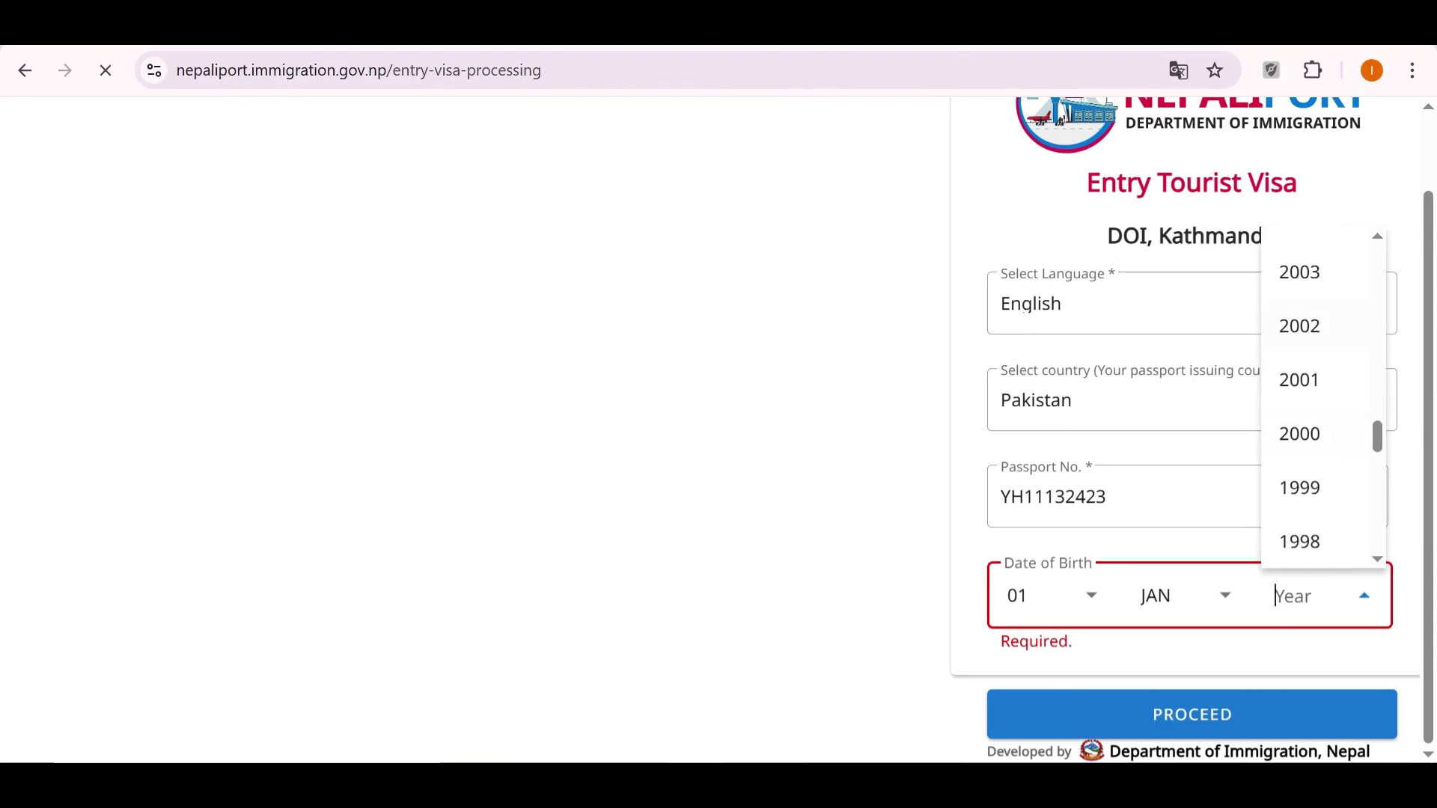
{"action": "key", "text": "Return"}
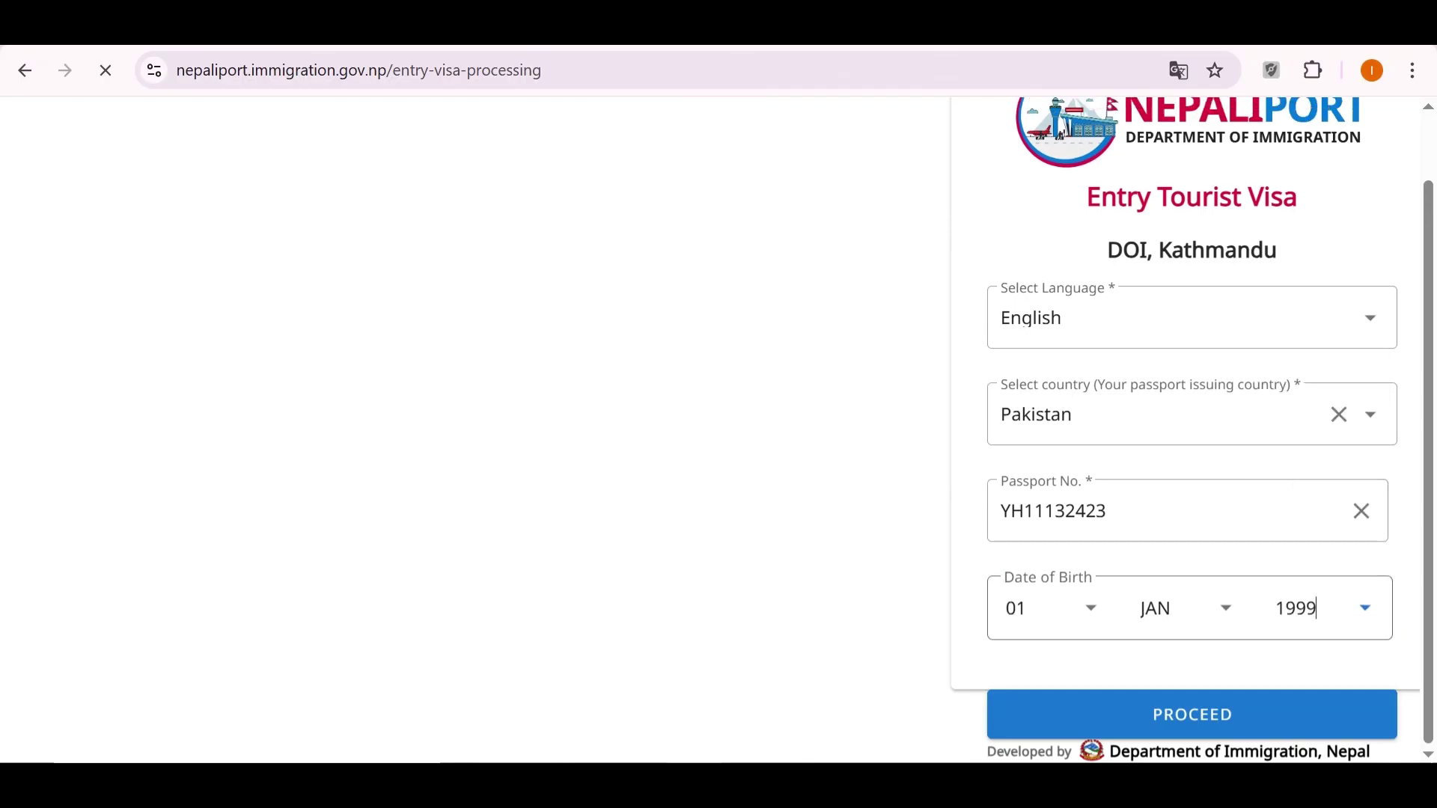
{"action": "key", "text": "Tab"}
{"action": "key", "text": "Return"}
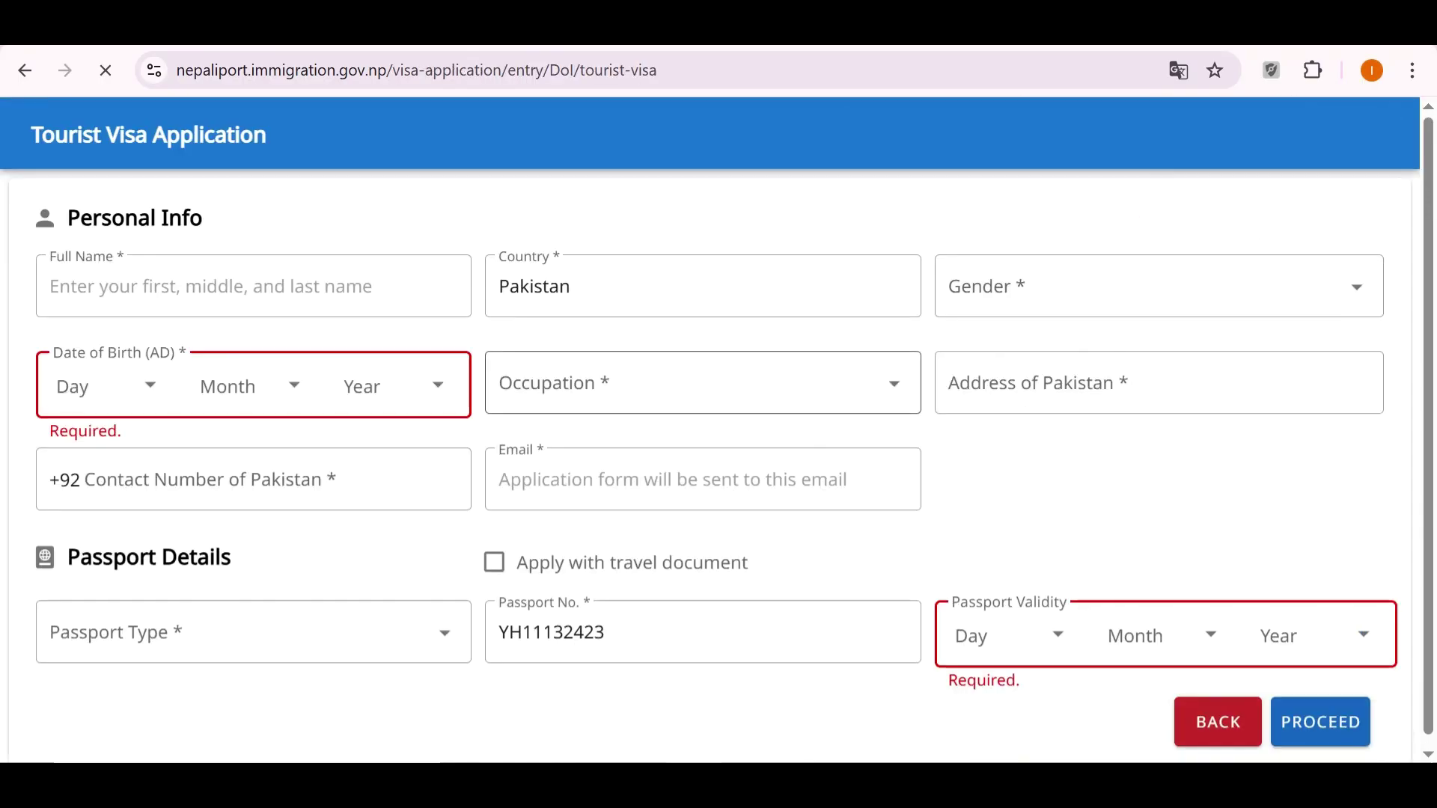
Autofill the applicant's saved details and set gender to Male.
{"action": "left_click", "coordinate": [51, 287]}
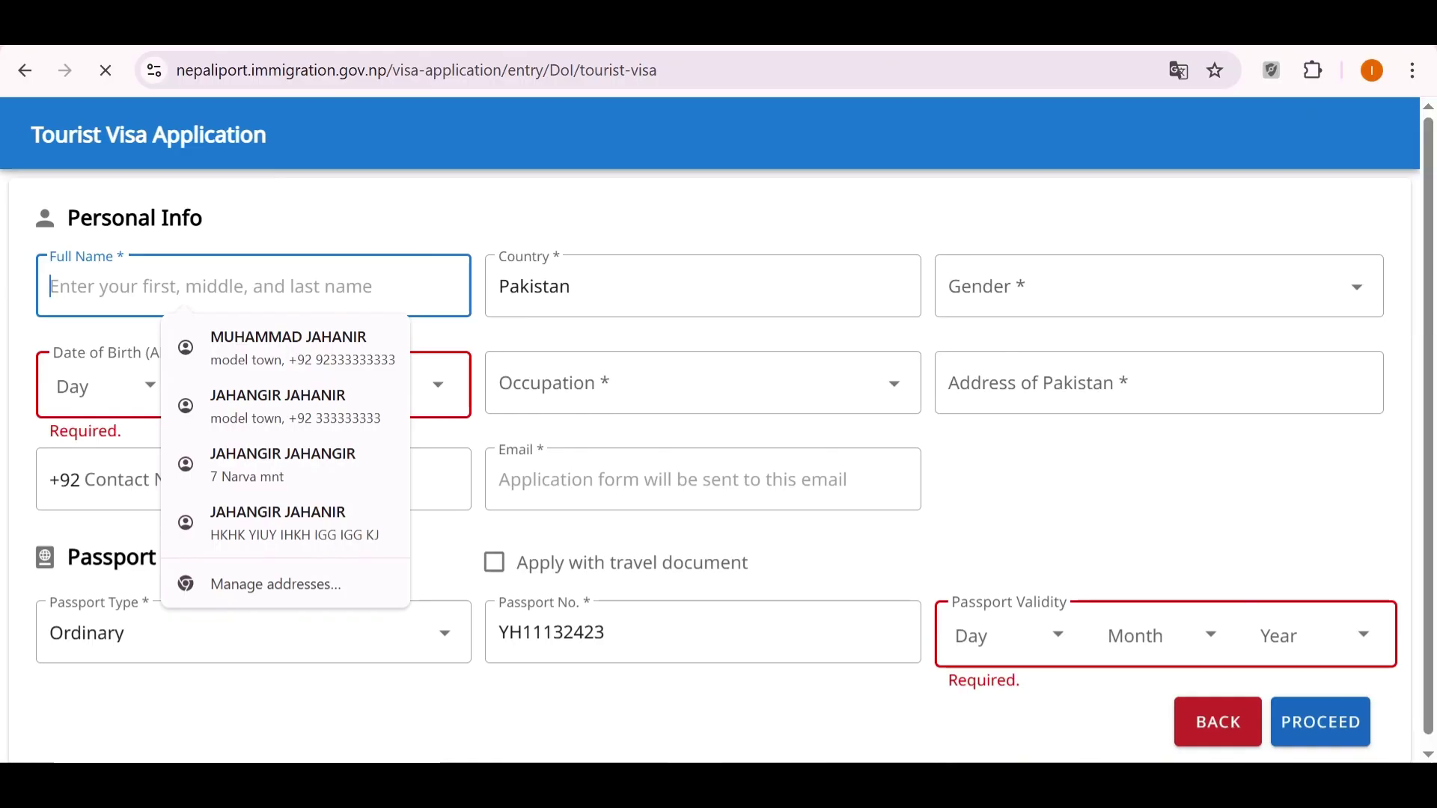
{"action": "key", "text": "Down"}
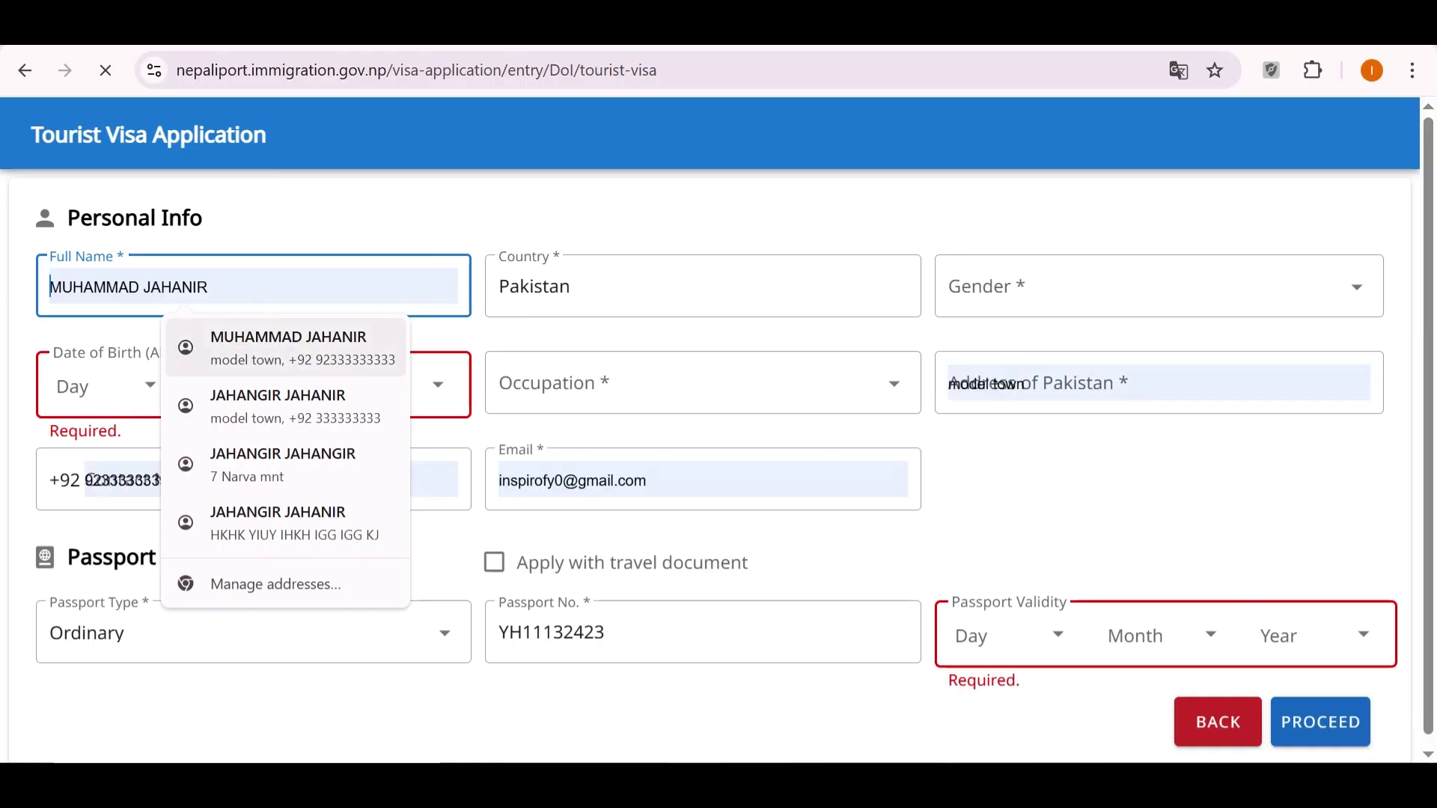
{"action": "key", "text": "Return"}
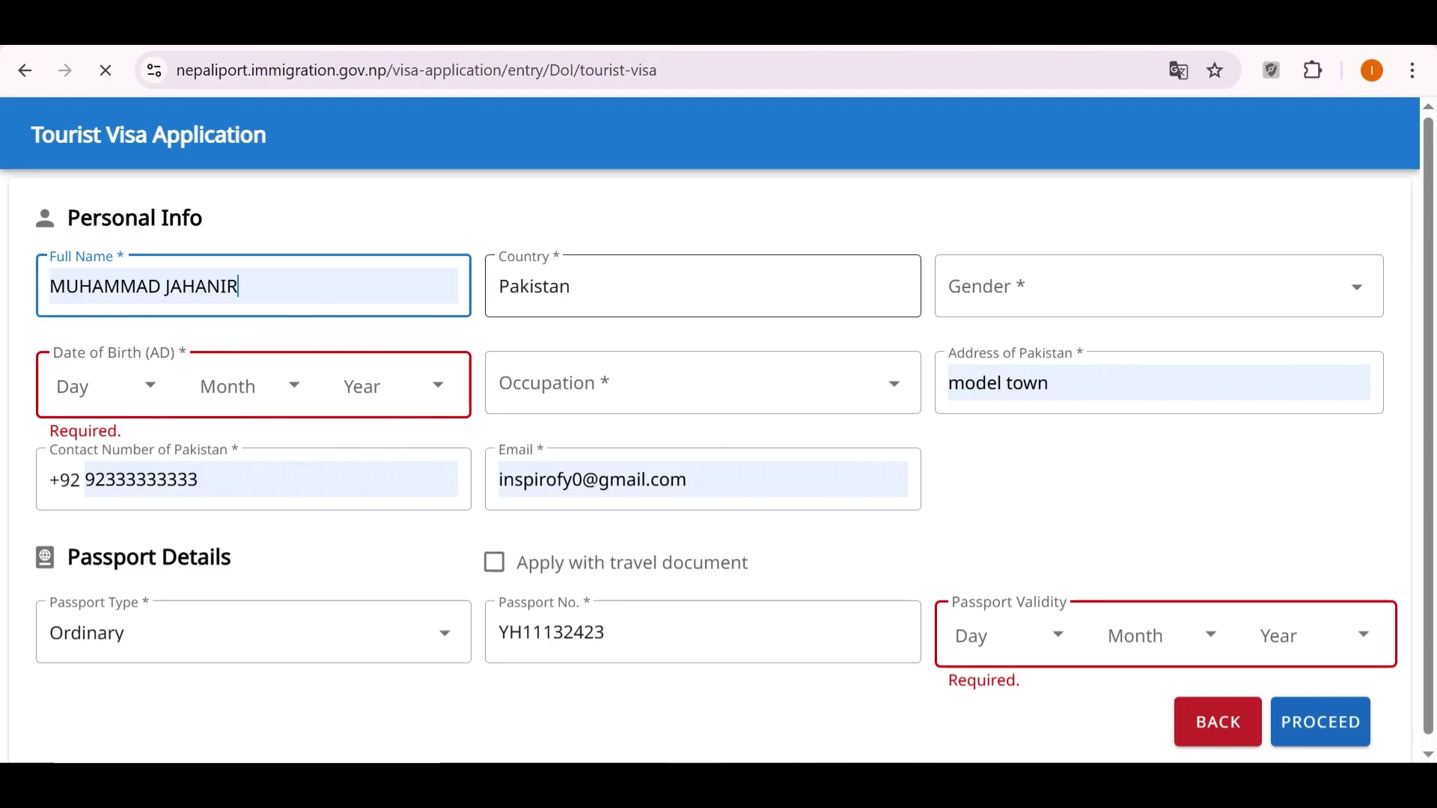
{"action": "left_click", "coordinate": [1152, 286]}
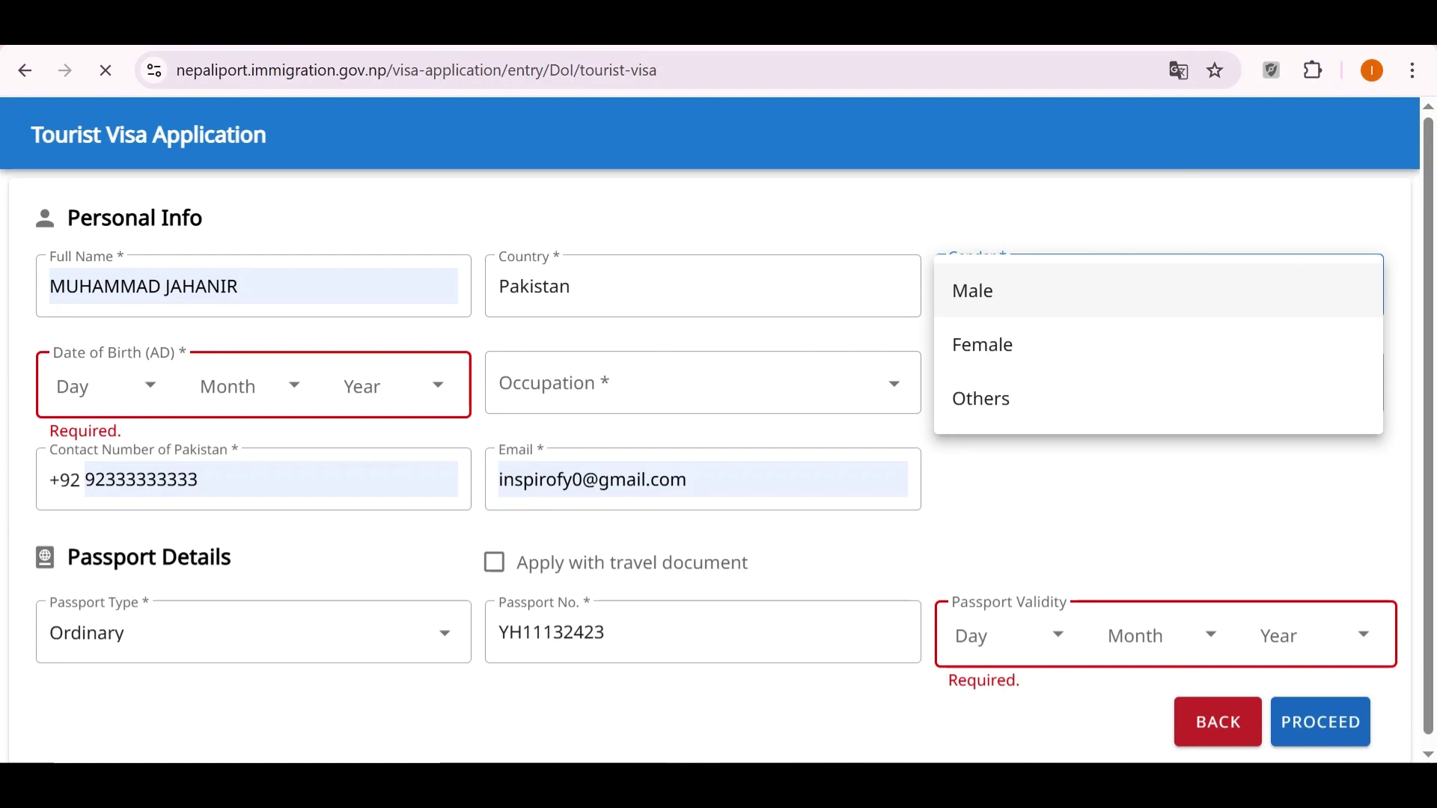
{"action": "key", "text": "Return"}
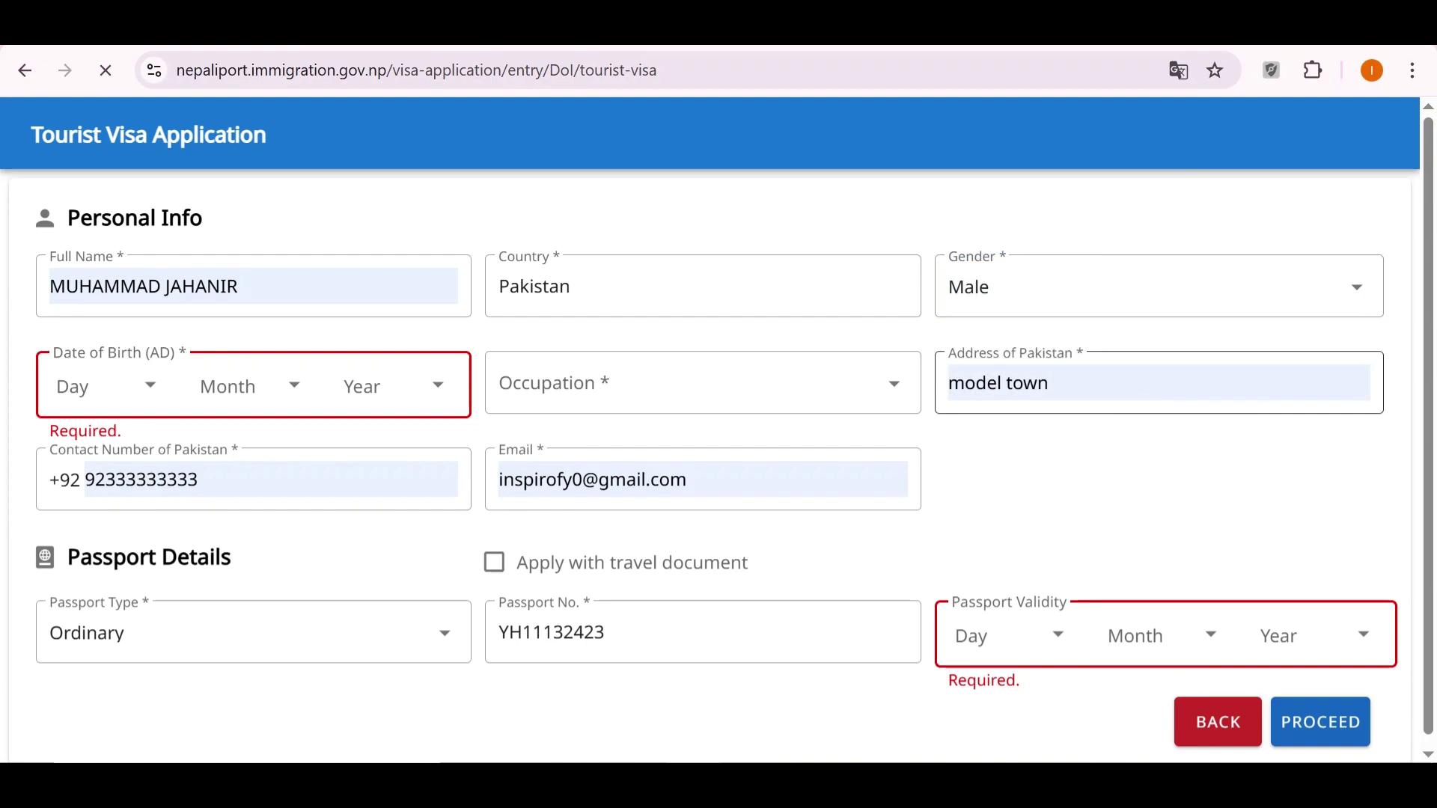
Set the occupation to Advocate.
{"action": "left_click", "coordinate": [695, 383]}
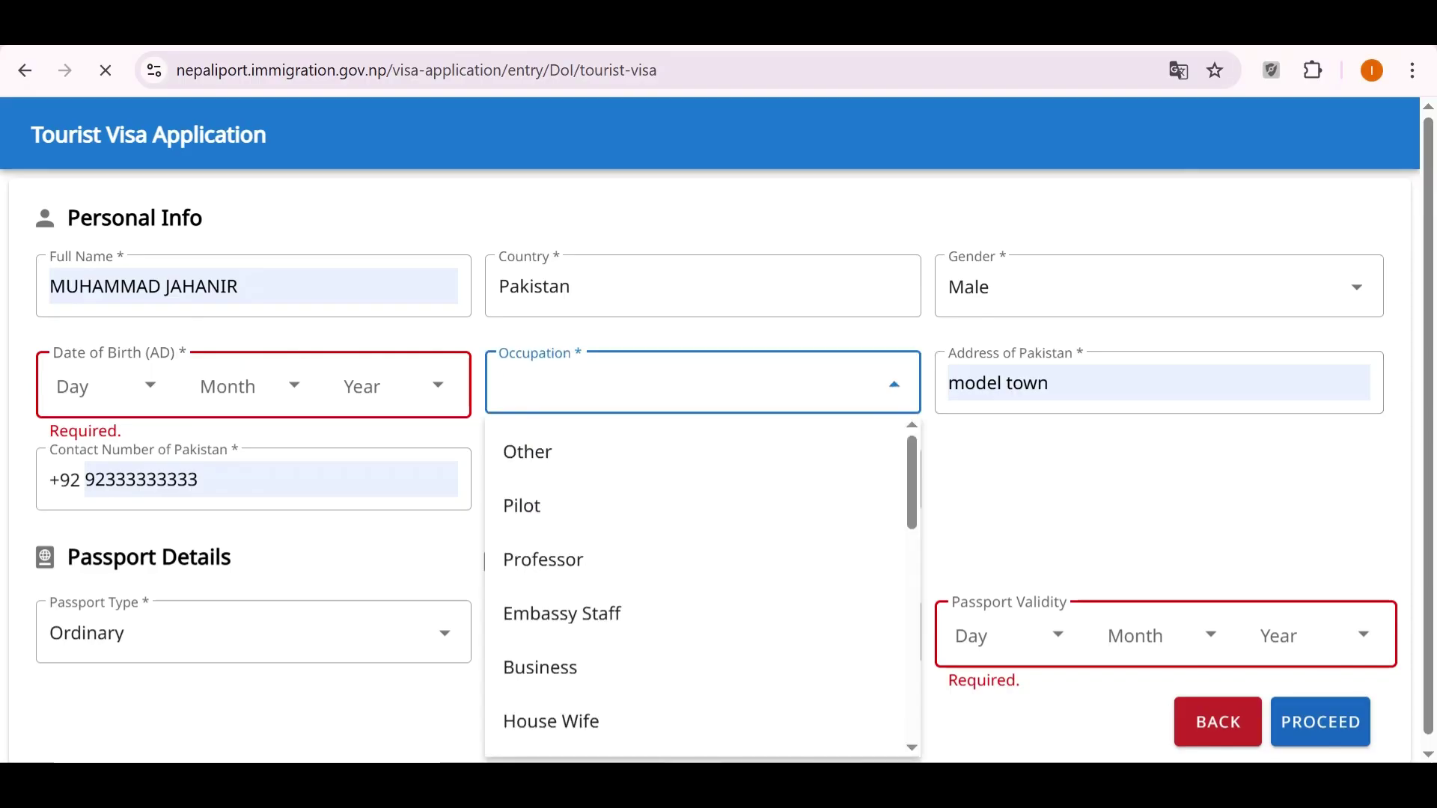
{"action": "scroll", "coordinate": [702, 587], "scroll_direction": "down", "scroll_amount": 6}
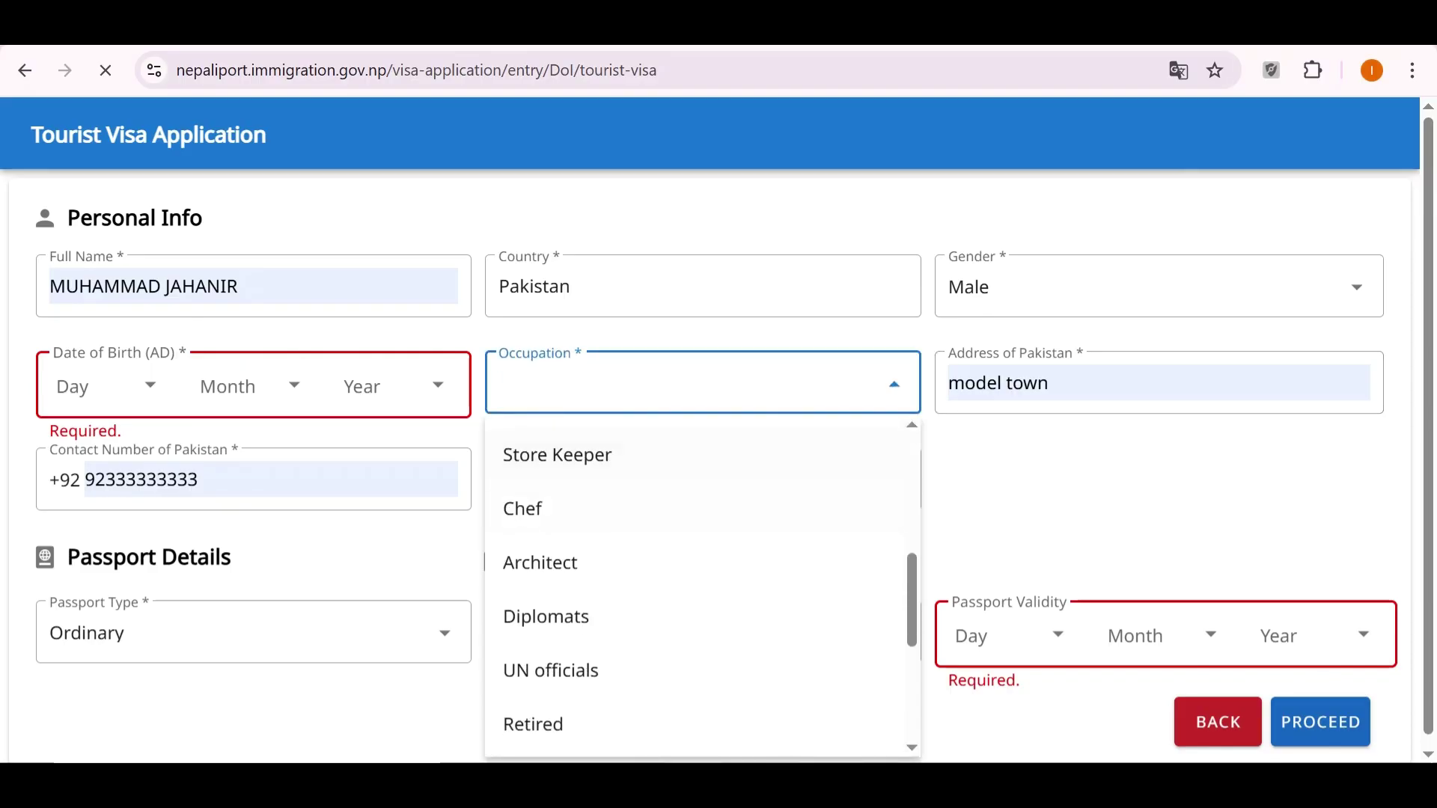
{"action": "scroll", "coordinate": [701, 588], "scroll_direction": "down", "scroll_amount": 5}
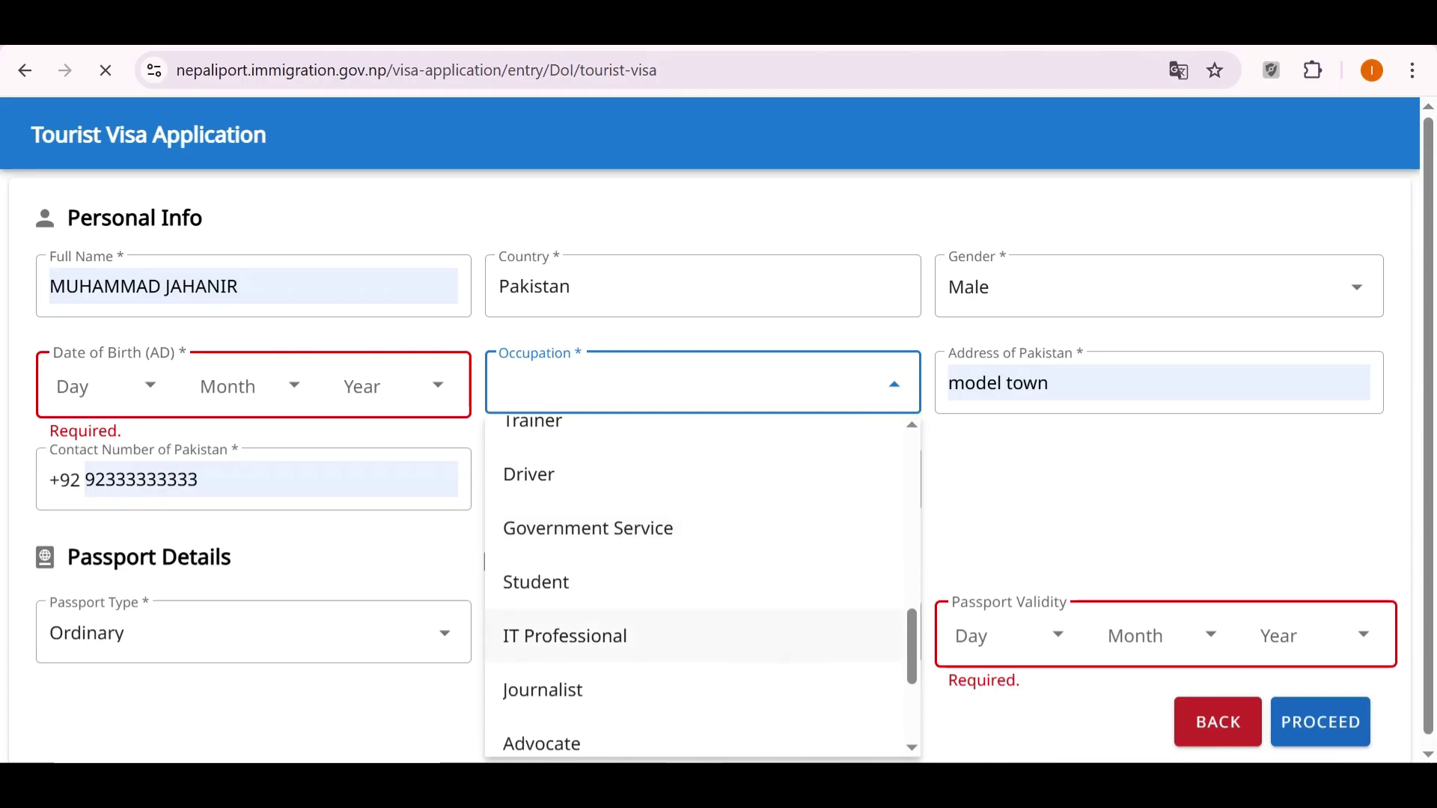
{"action": "scroll", "coordinate": [702, 584], "scroll_direction": "down", "scroll_amount": 3}
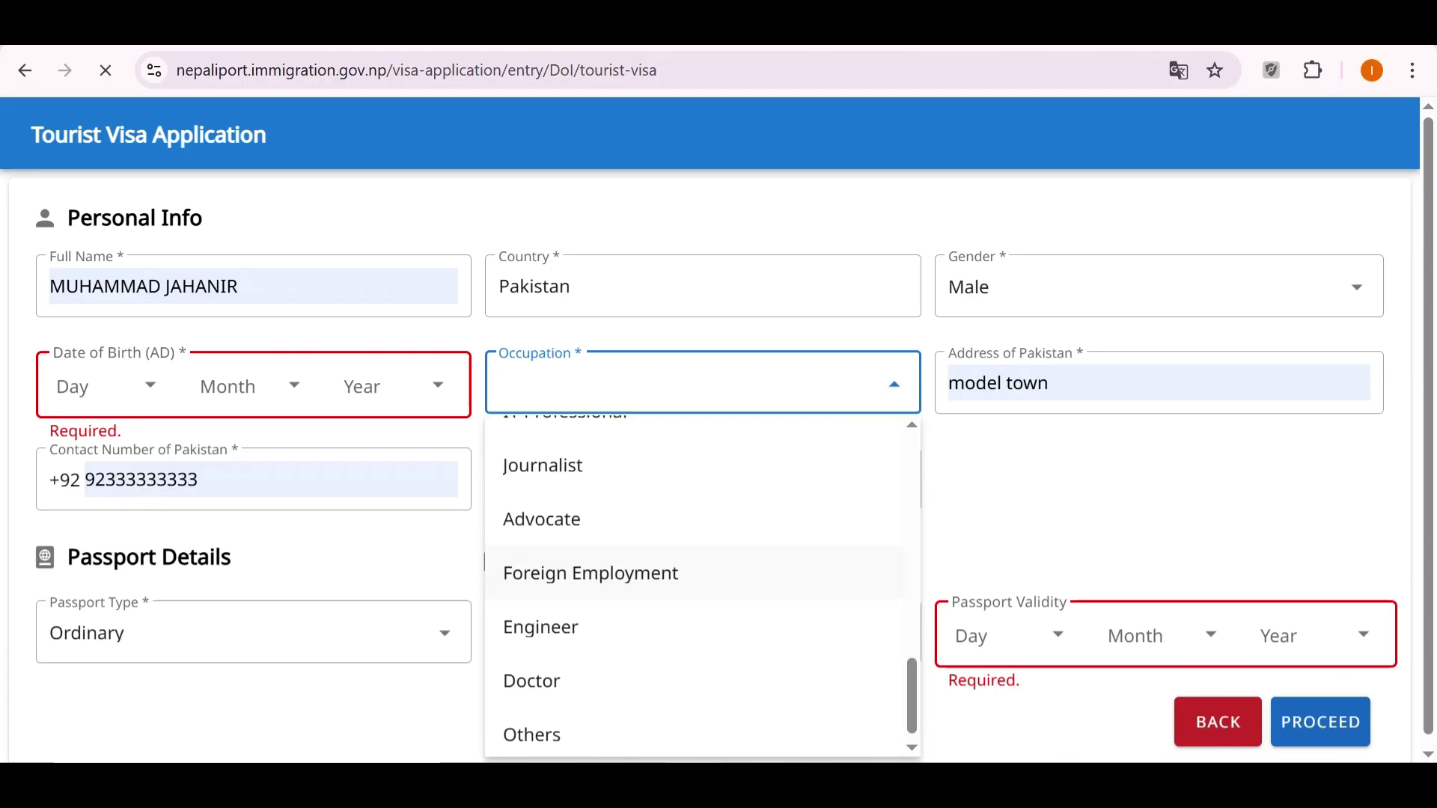
{"action": "scroll", "coordinate": [701, 523], "scroll_direction": "down", "scroll_amount": 2}
{"action": "left_click", "coordinate": [673, 496]}
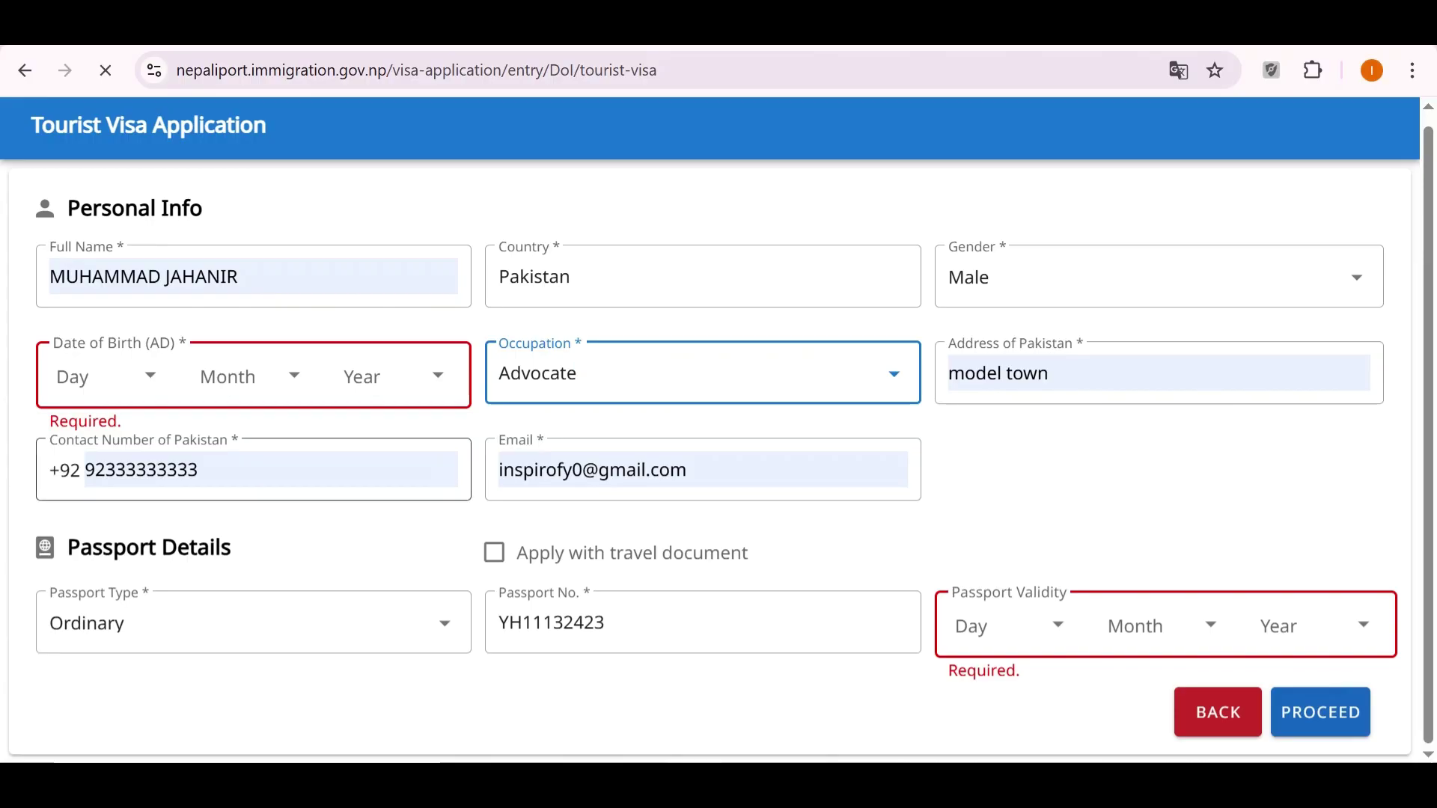
{"action": "left_click", "coordinate": [1122, 486]}
Set the applicant's date of birth to Day 01, Month JAN, Year 1999.
{"action": "left_click", "coordinate": [90, 377]}
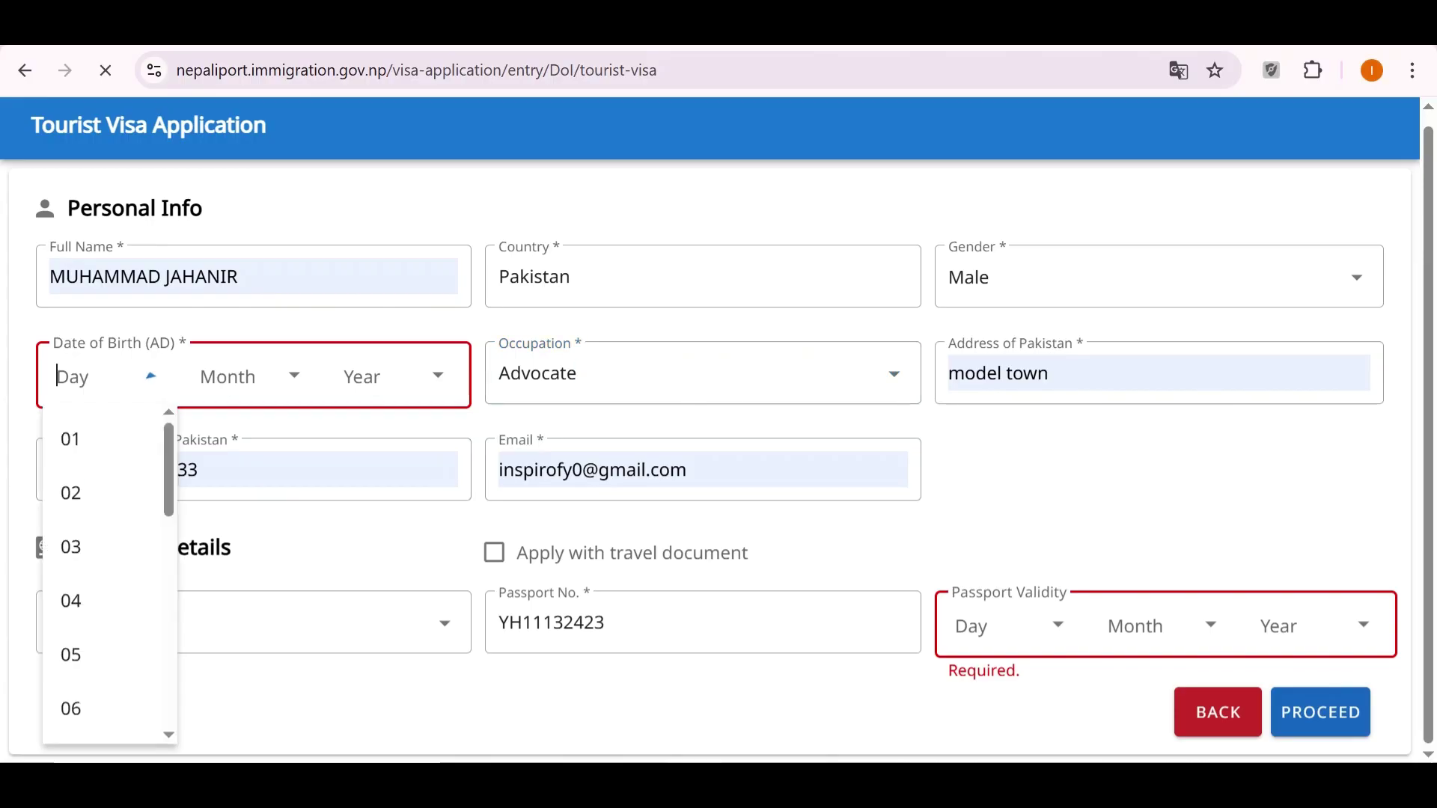
{"action": "key", "text": "Return"}
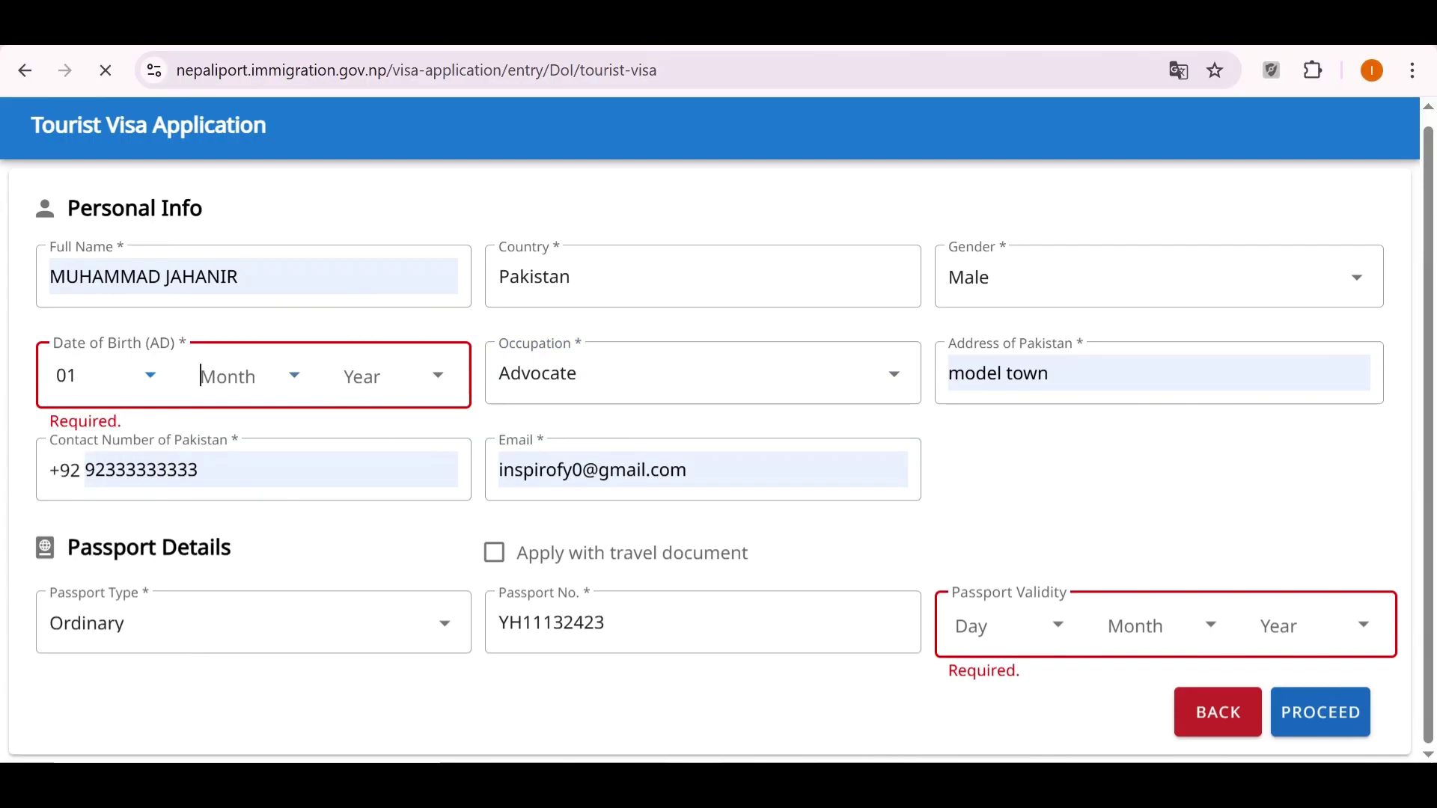
{"action": "key", "text": "Tab"}
{"action": "key", "text": "Return"}
{"action": "key", "text": "Tab"}
{"action": "scroll", "coordinate": [389, 576], "scroll_direction": "down", "scroll_amount": 15}
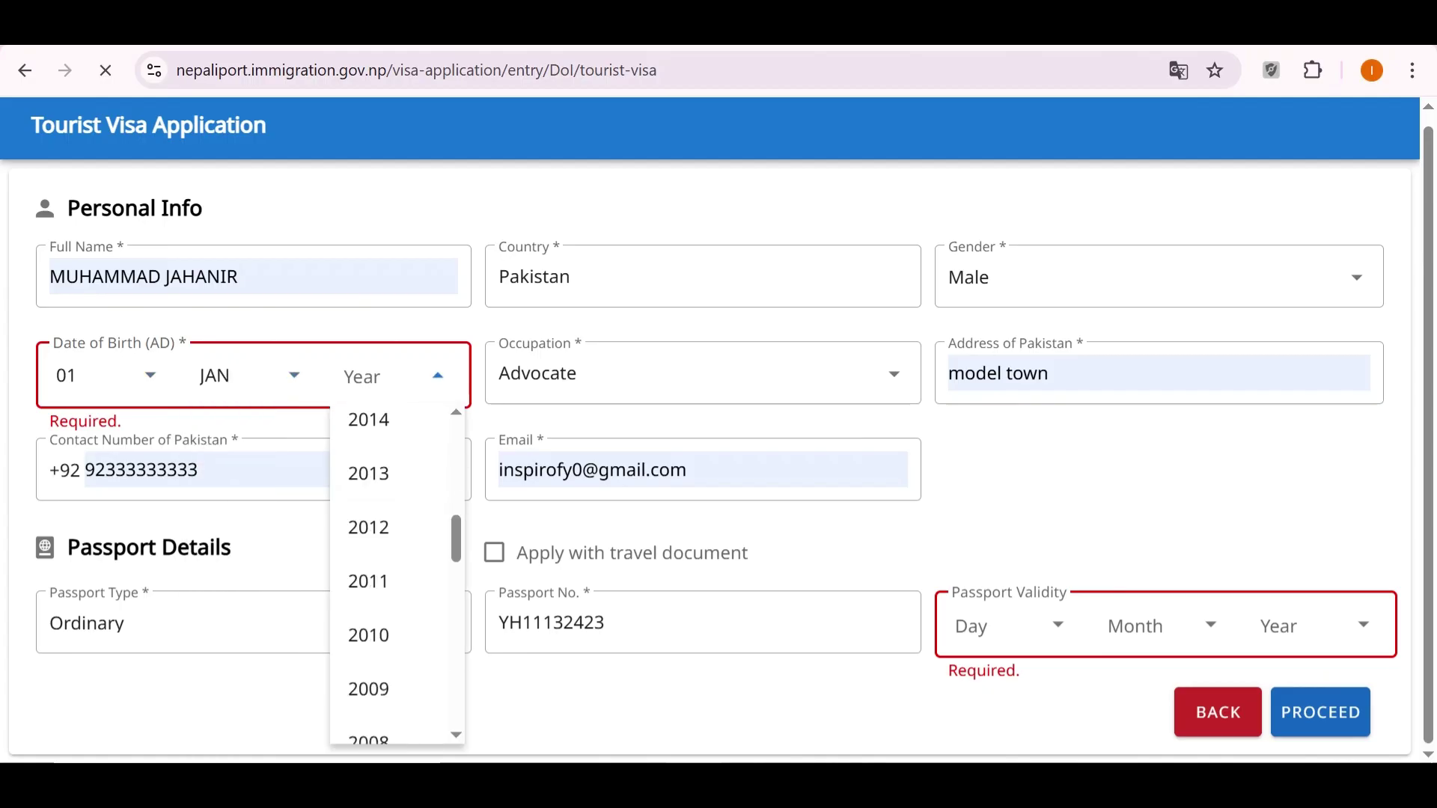
{"action": "scroll", "coordinate": [389, 479], "scroll_direction": "down", "scroll_amount": 3}
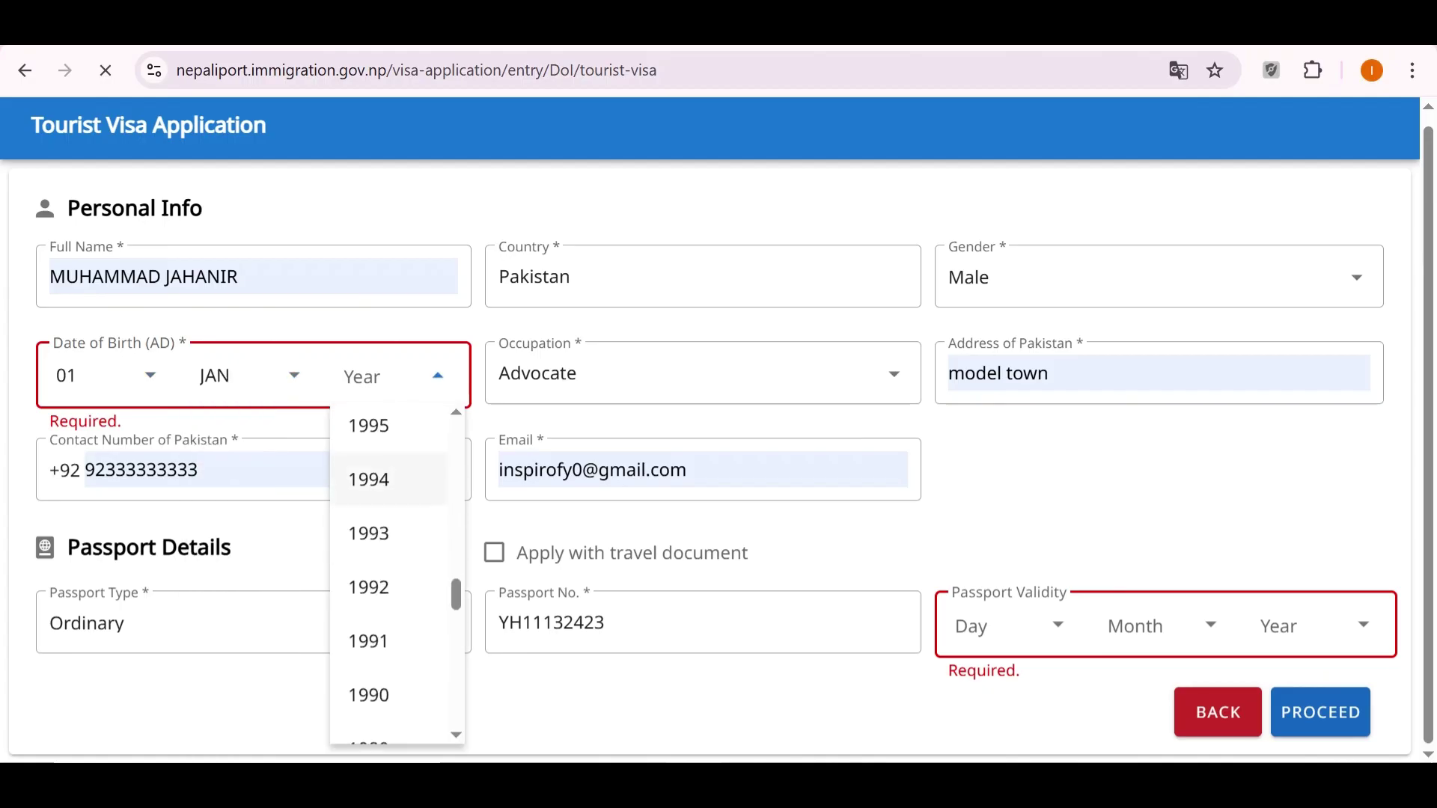
{"action": "scroll", "coordinate": [389, 491], "scroll_direction": "up", "scroll_amount": 4}
{"action": "key", "text": "Return"}
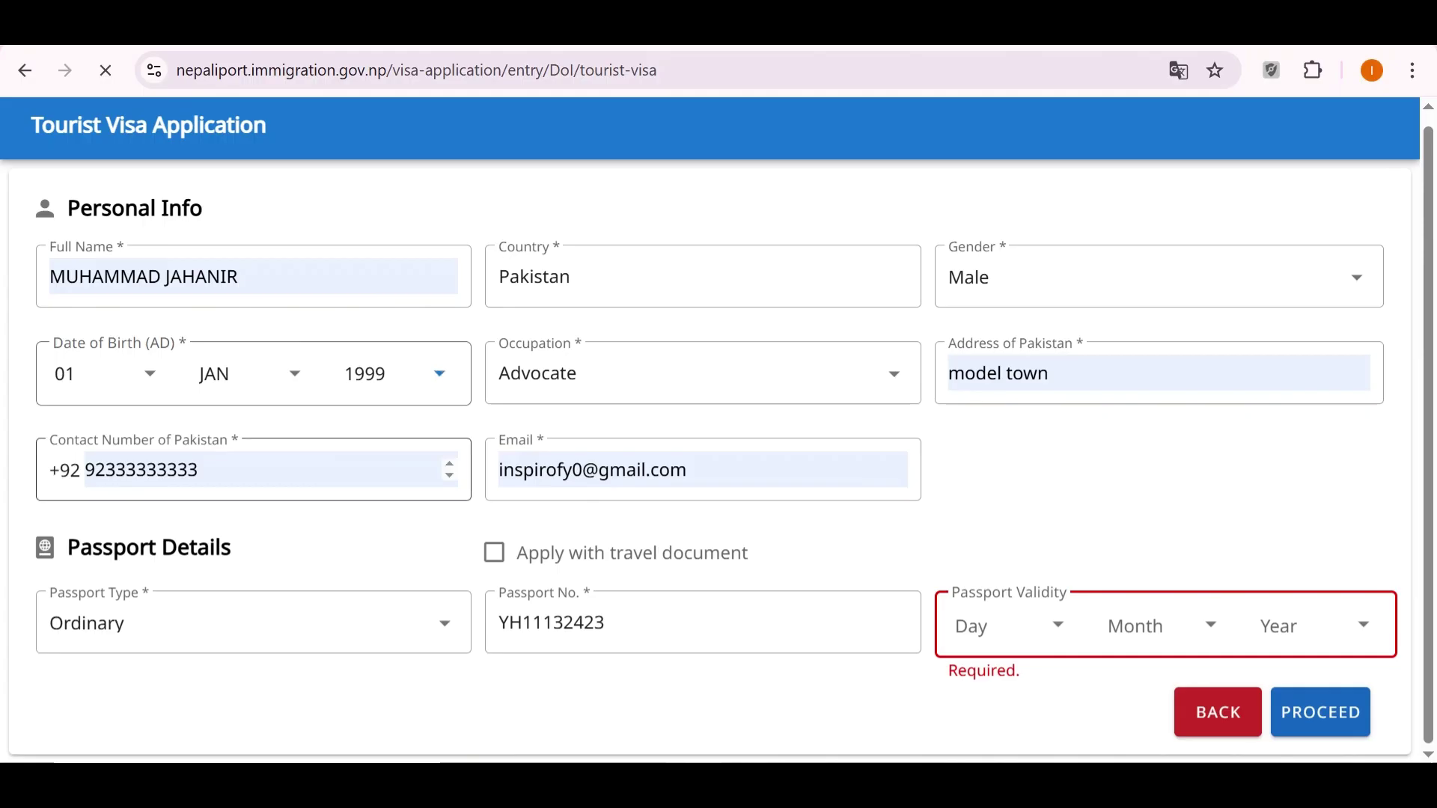
Leave the contact number and keep Ordinary as the passport type.
{"action": "left_click", "coordinate": [198, 470]}
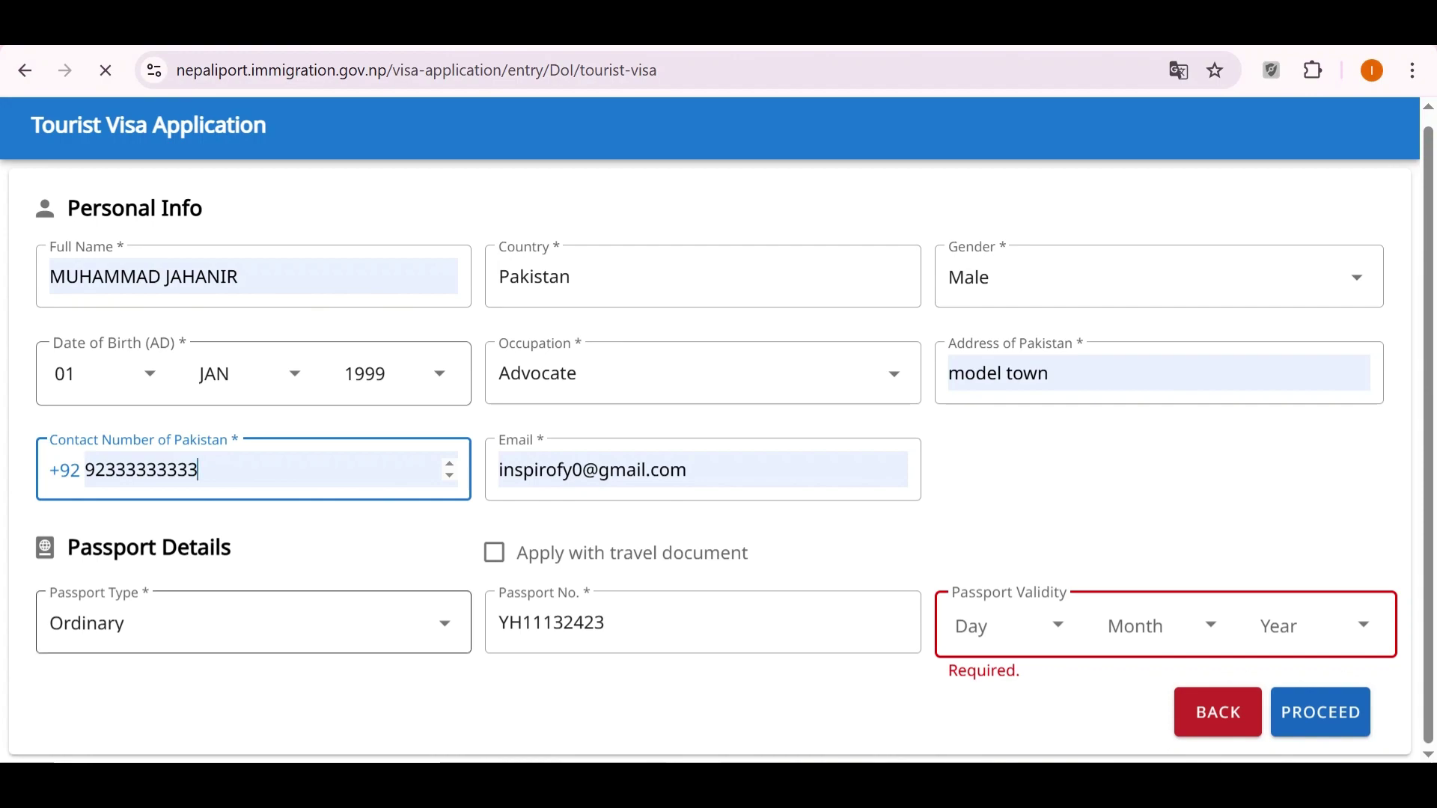
{"action": "left_click", "coordinate": [445, 623]}
{"action": "left_click", "coordinate": [446, 623]}
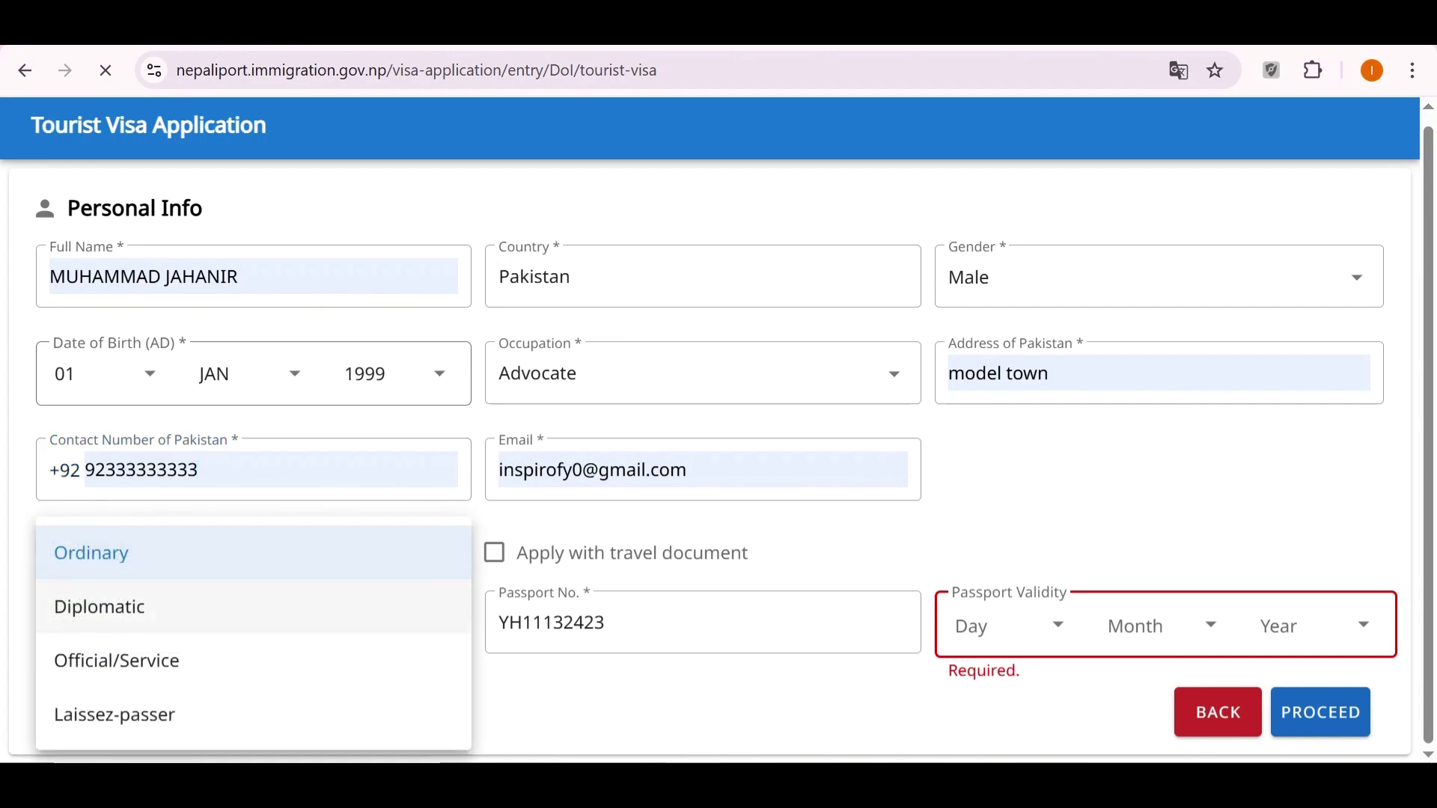
{"action": "key", "text": "Escape"}
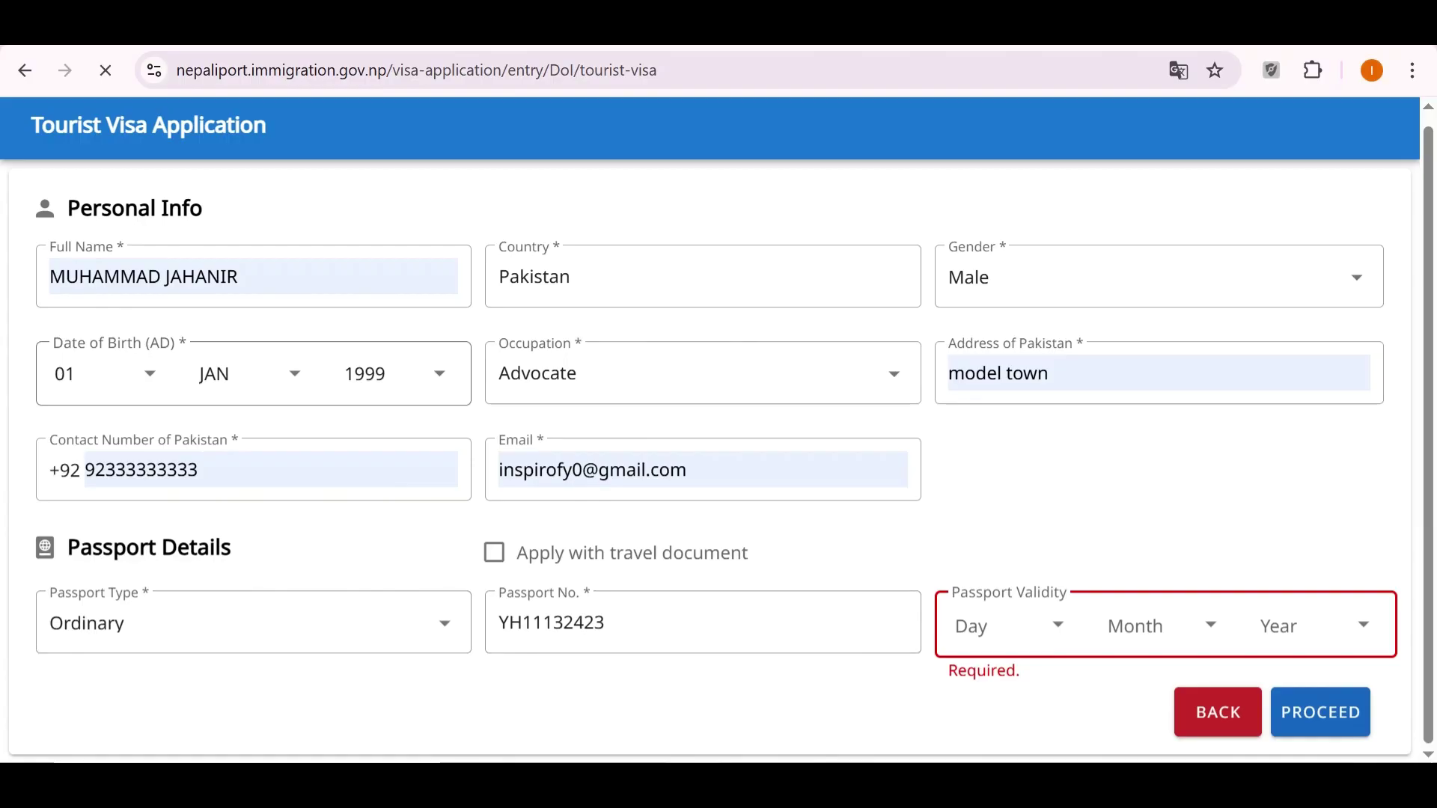
Set the passport validity day to 01 and month to JAN.
{"action": "left_click", "coordinate": [1003, 626]}
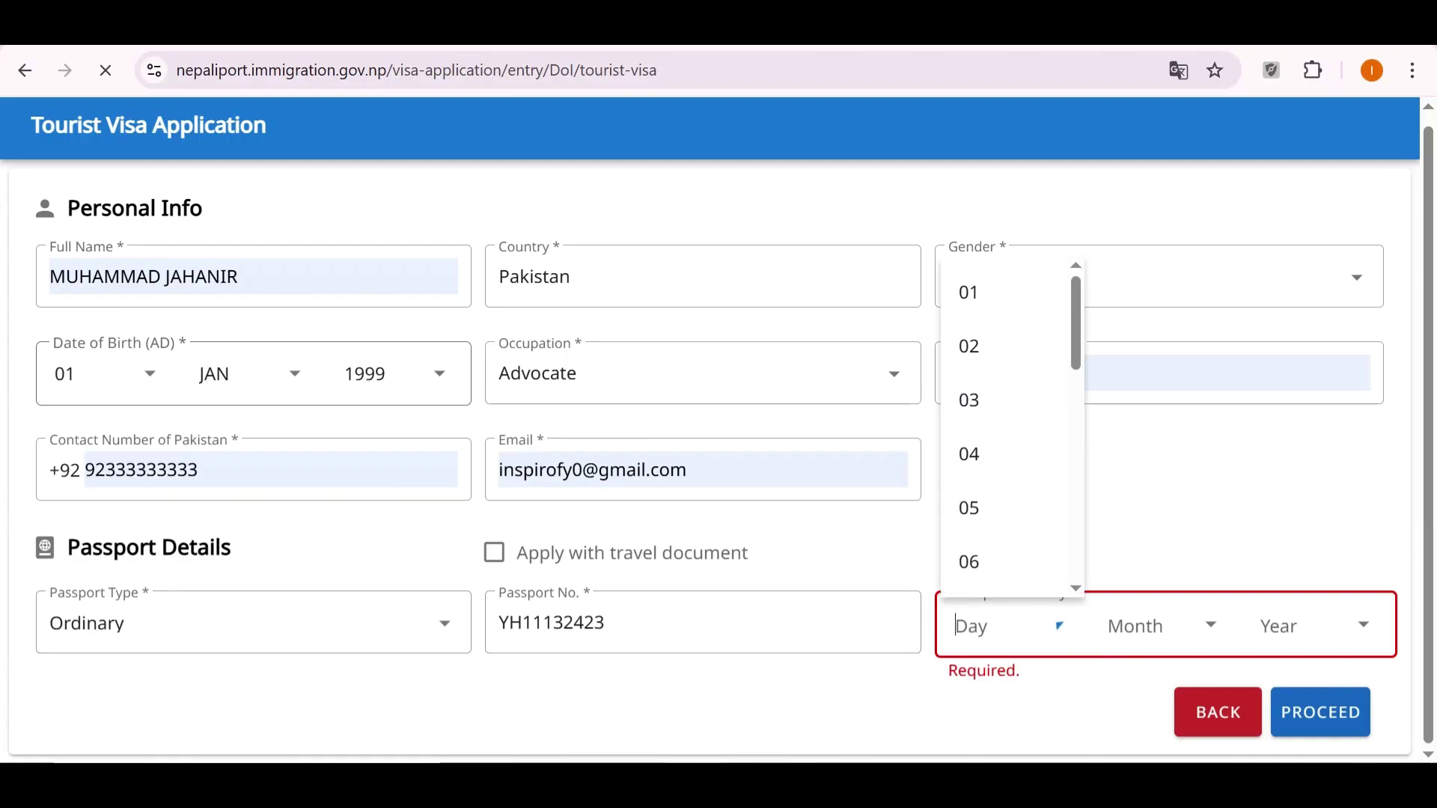
{"action": "key", "text": "Return"}
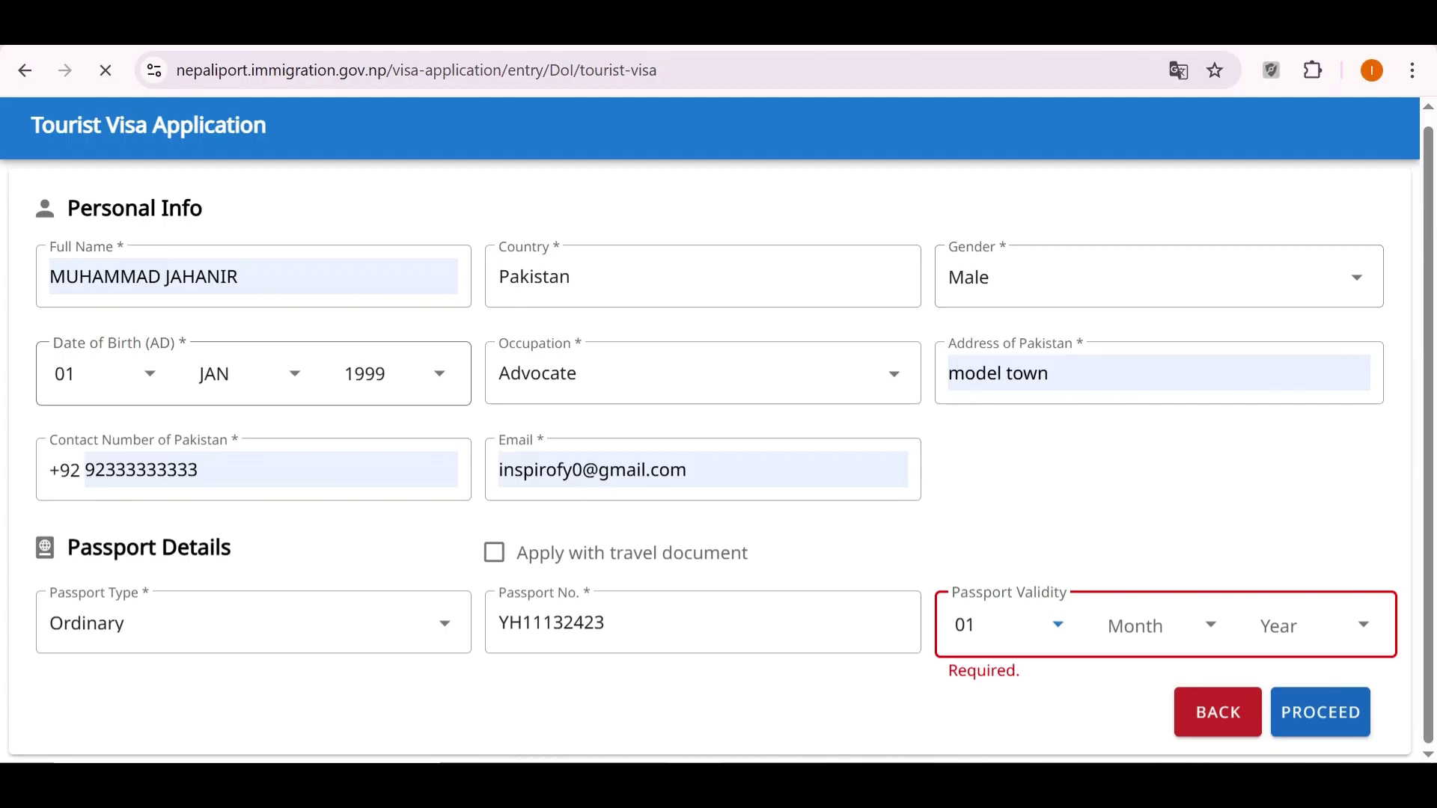
{"action": "key", "text": "Tab"}
{"action": "key", "text": "Return"}
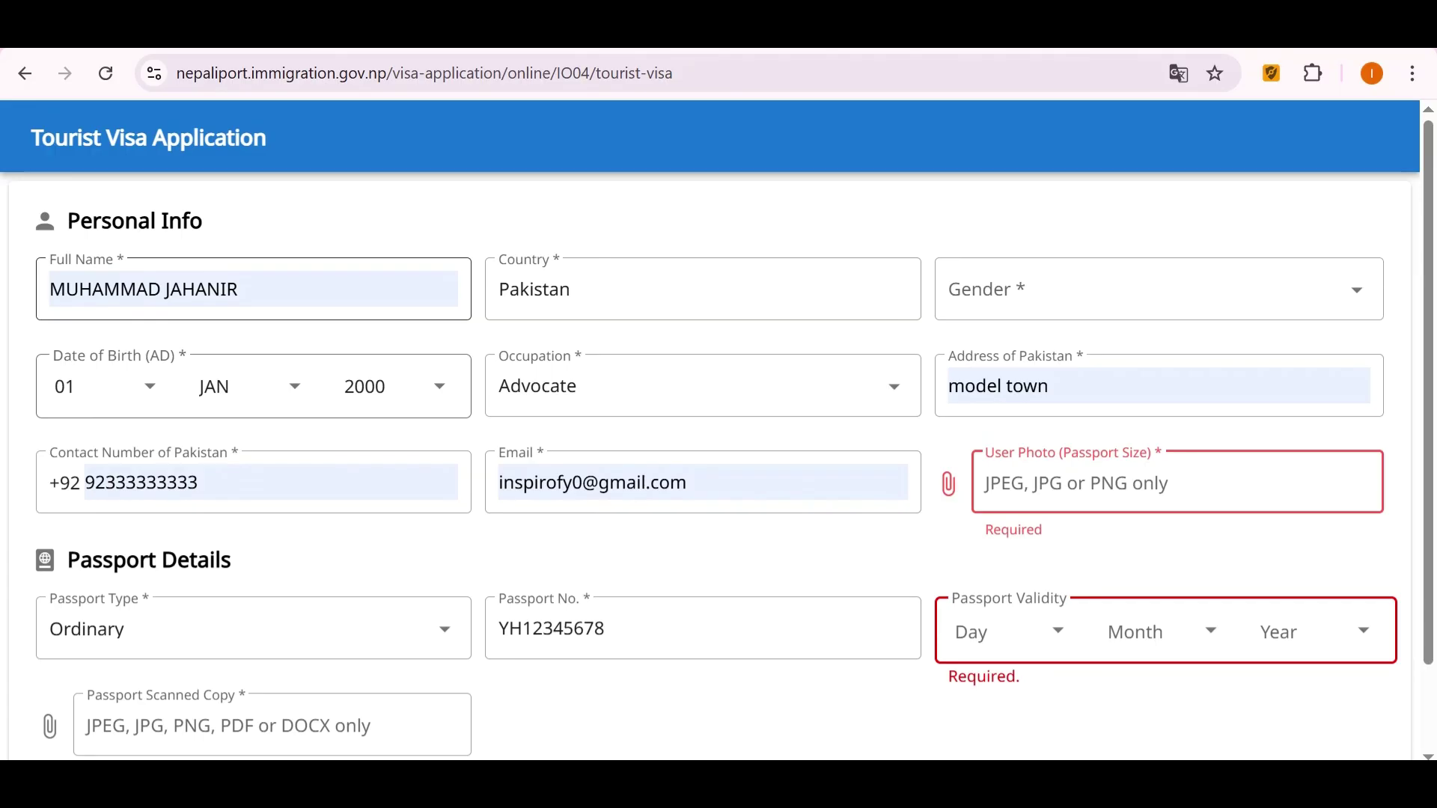
{"action": "left_click", "coordinate": [238, 289]}
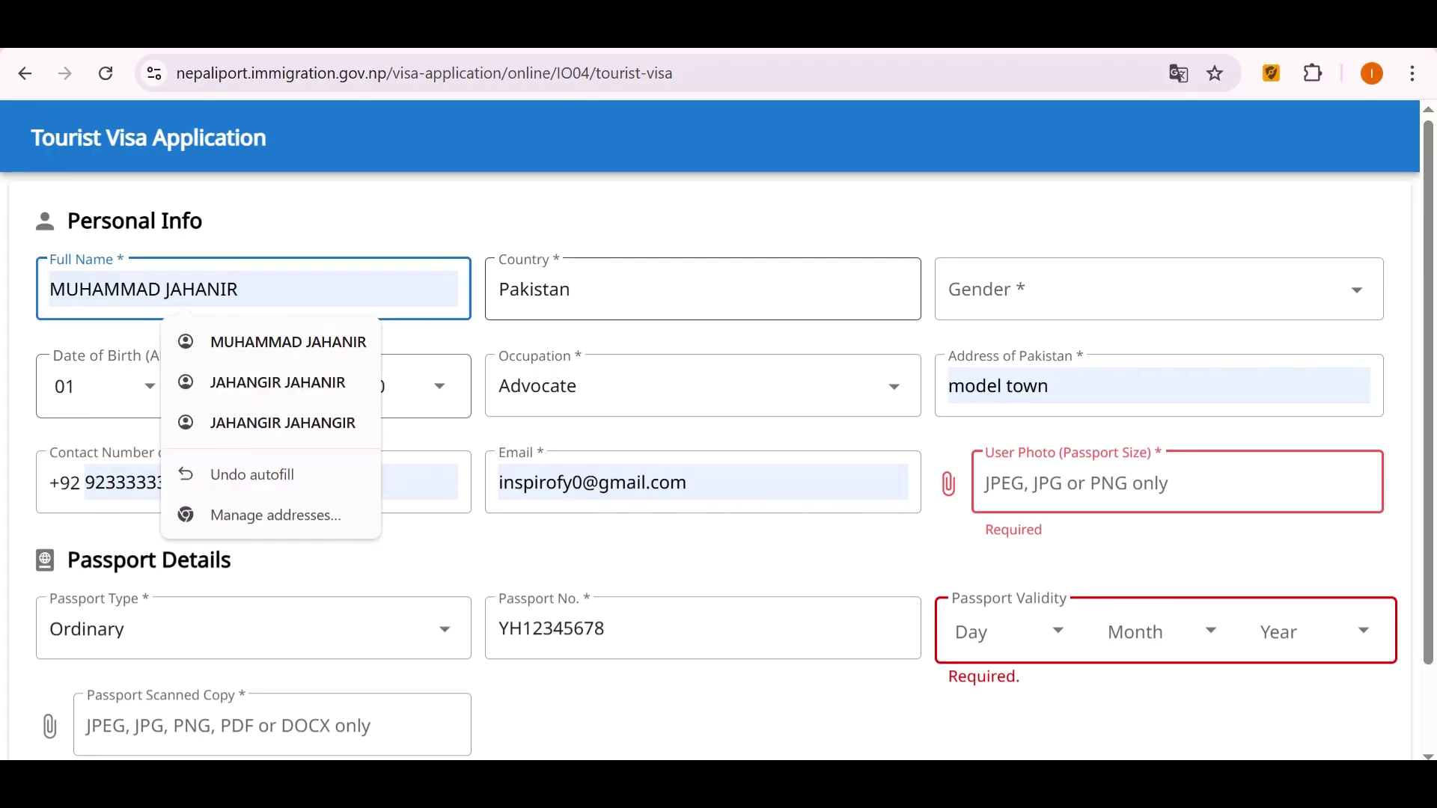
Set the gender to Male.
{"action": "left_click", "coordinate": [673, 289]}
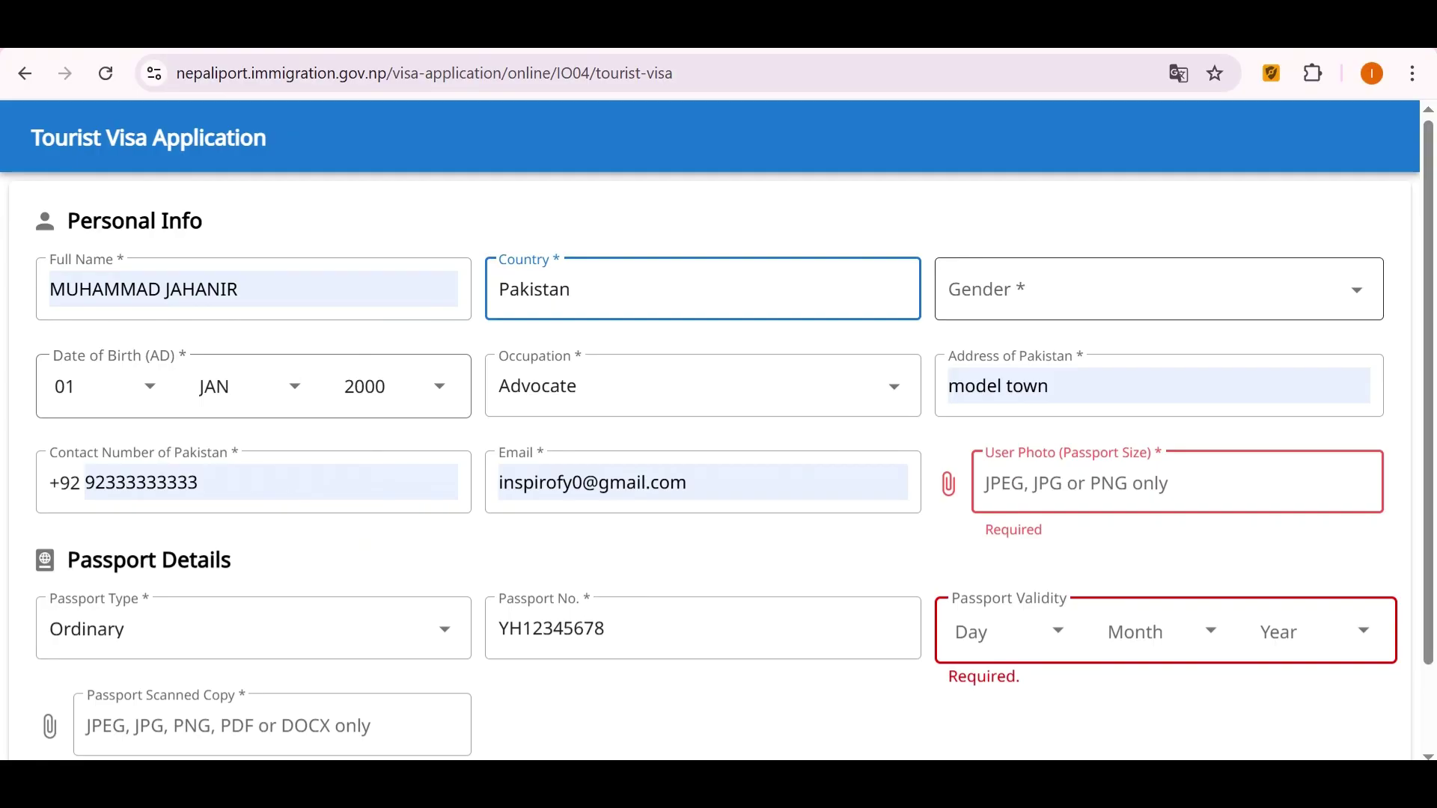
{"action": "left_click", "coordinate": [1152, 289]}
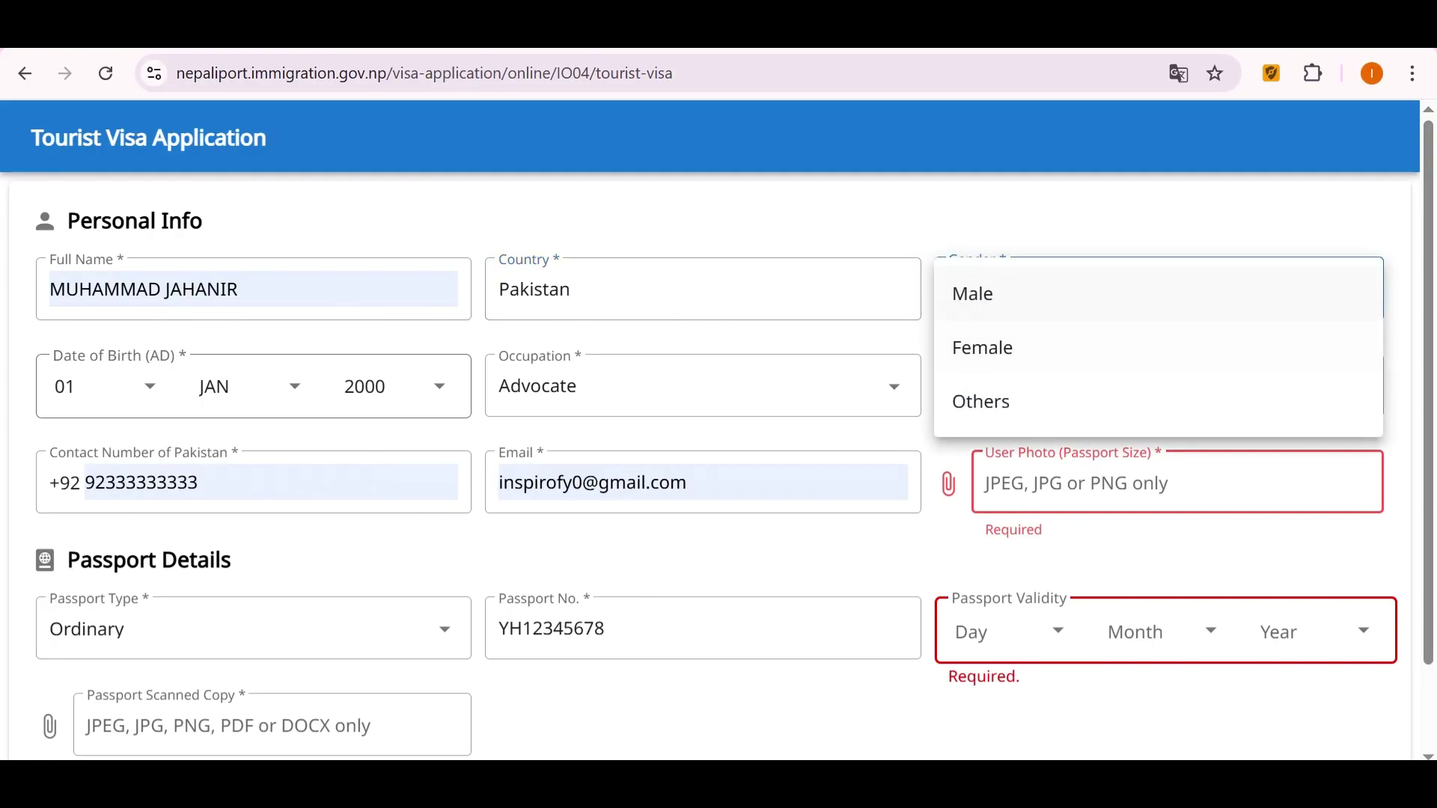
{"action": "key", "text": "Return"}
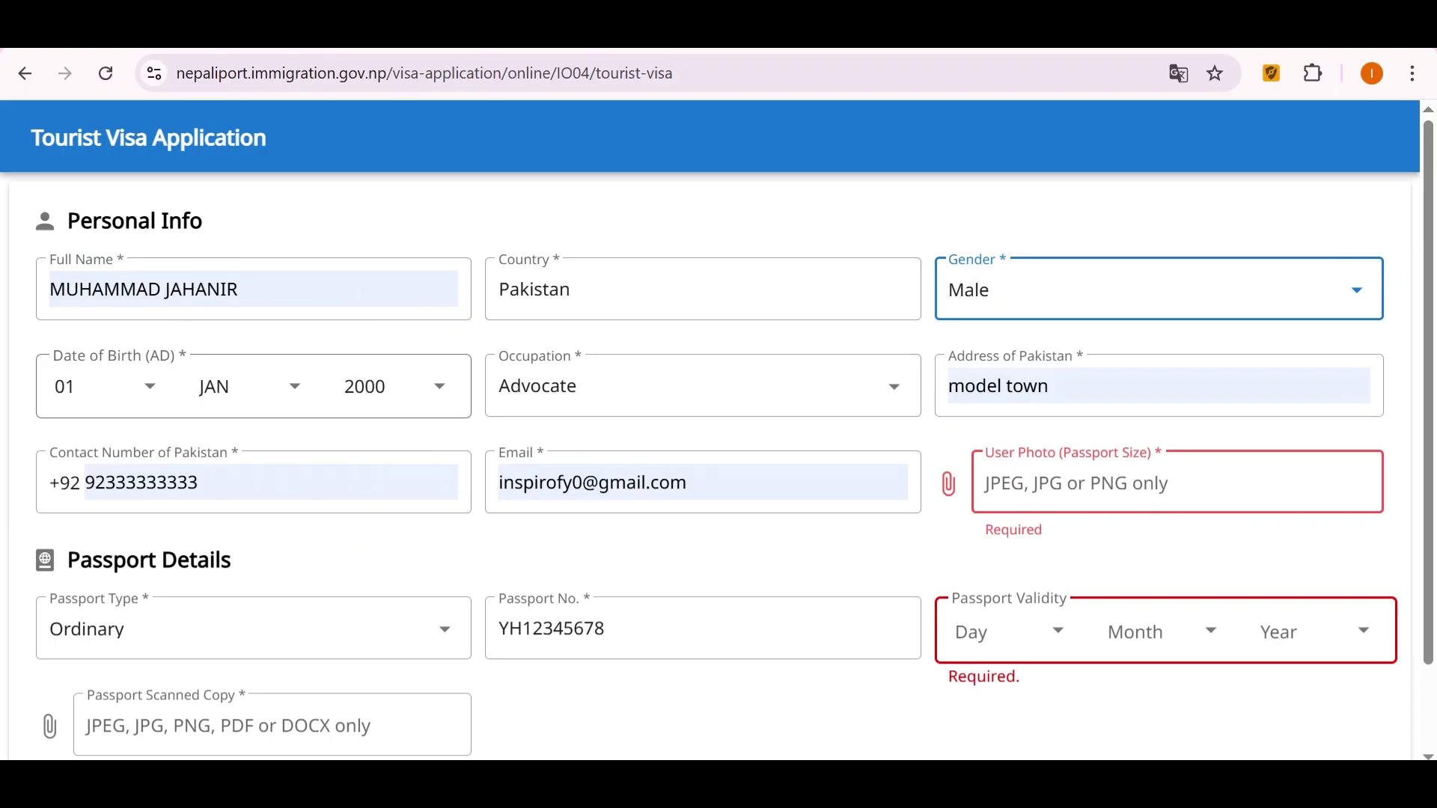
Recheck the 01 JAN birth date and Advocate occupation, dismissing address suggestions.
{"action": "left_click", "coordinate": [105, 386]}
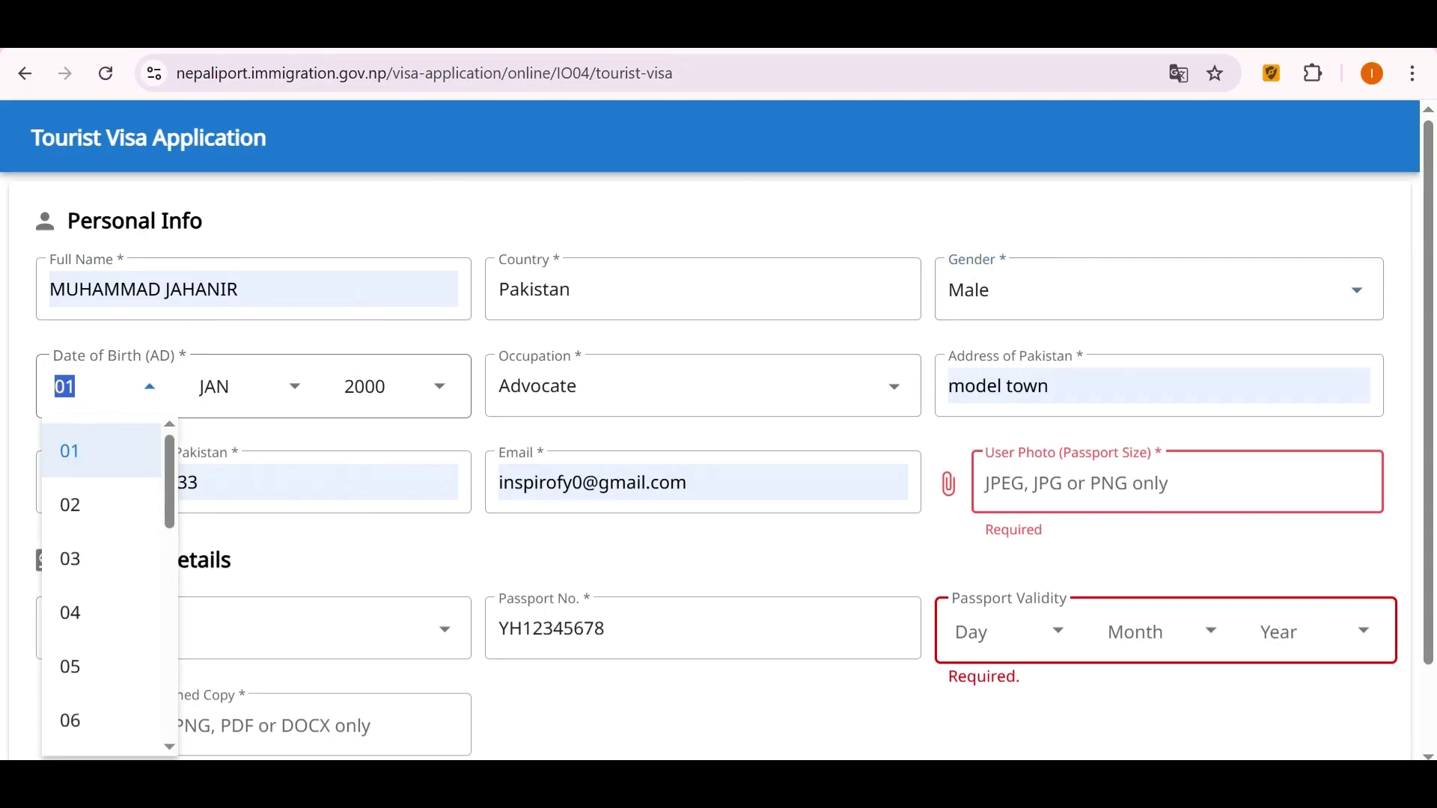
{"action": "key", "text": "Return"}
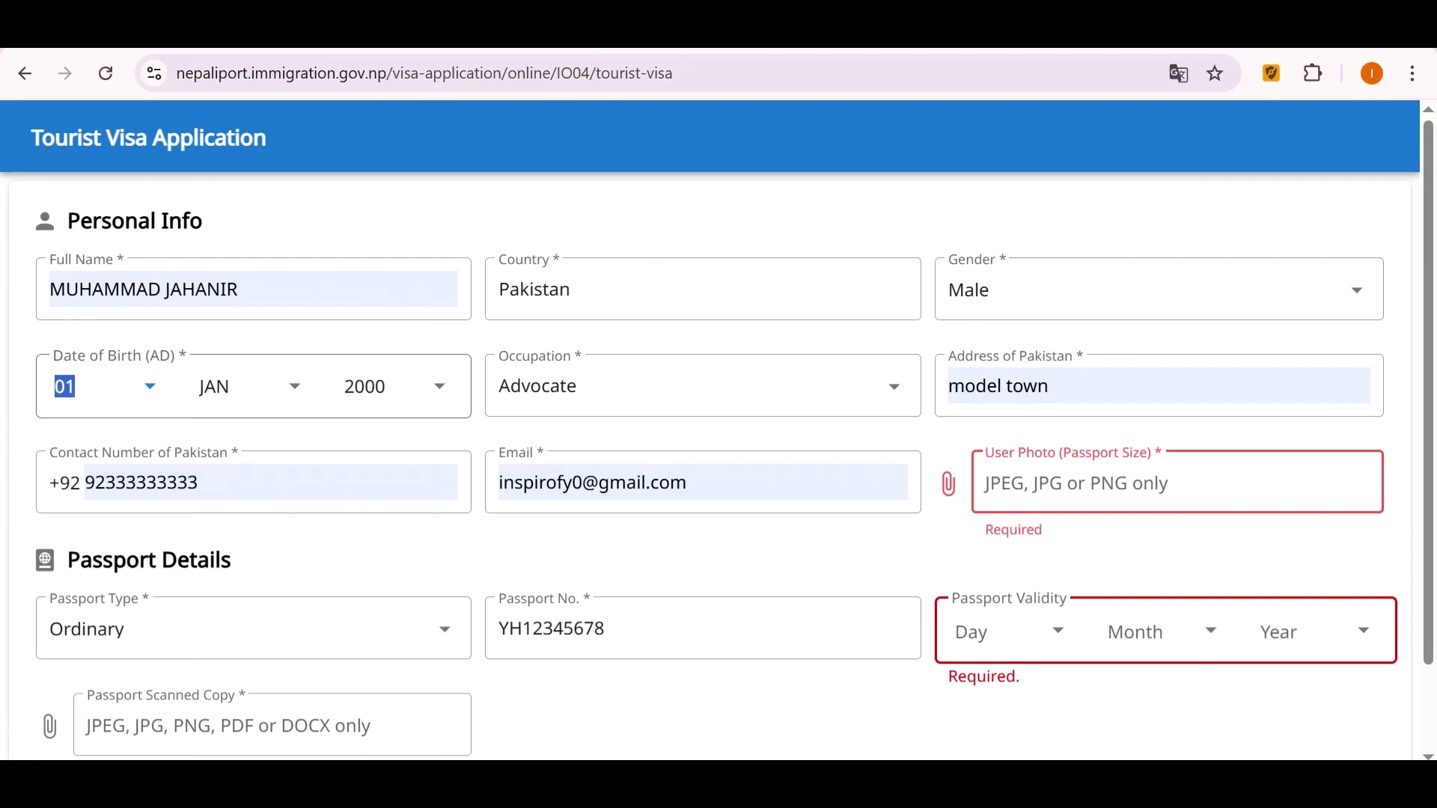
{"action": "key", "text": "Tab"}
{"action": "key", "text": "Down"}
{"action": "key", "text": "Return"}
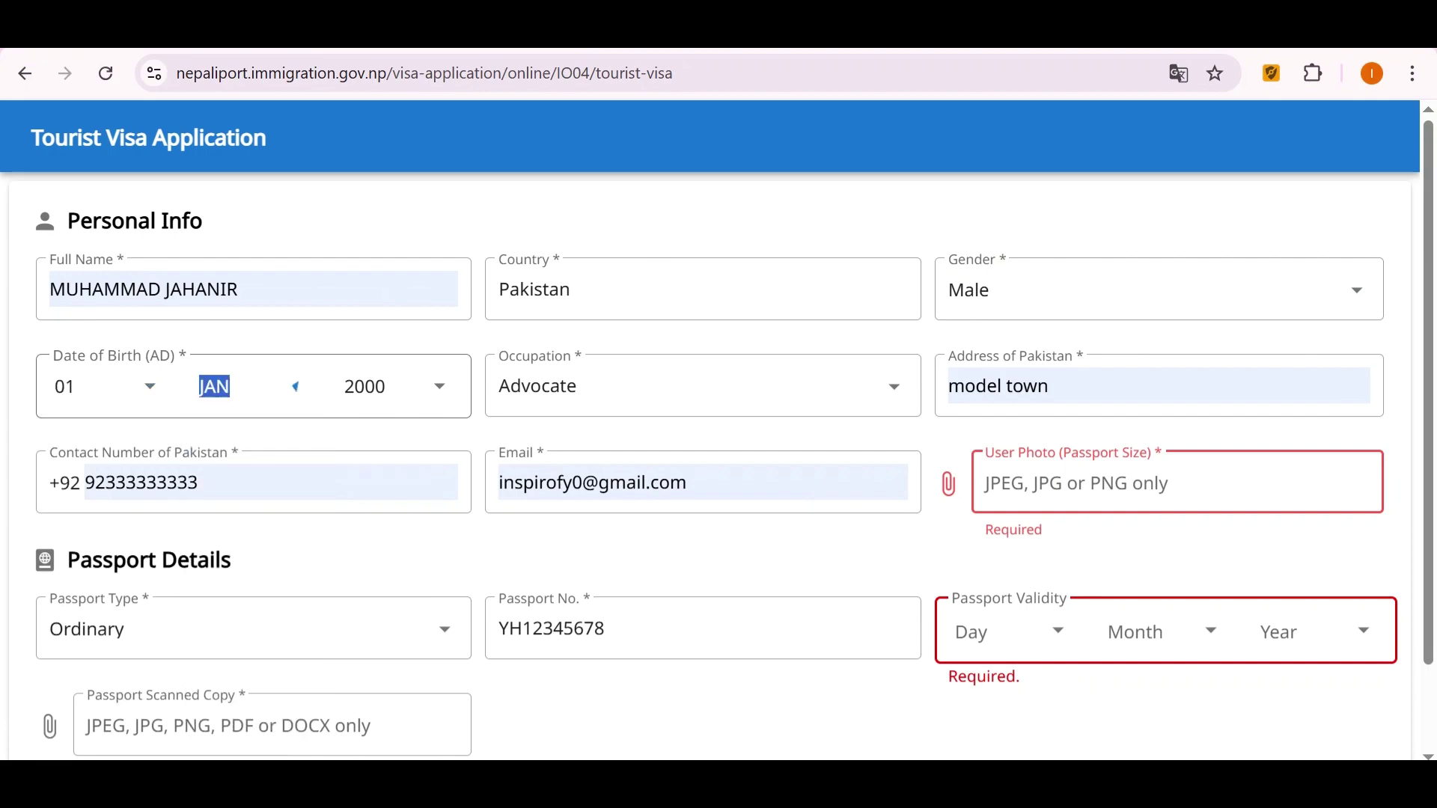
{"action": "key", "text": "Tab"}
{"action": "key", "text": "Down"}
{"action": "key", "text": "Tab"}
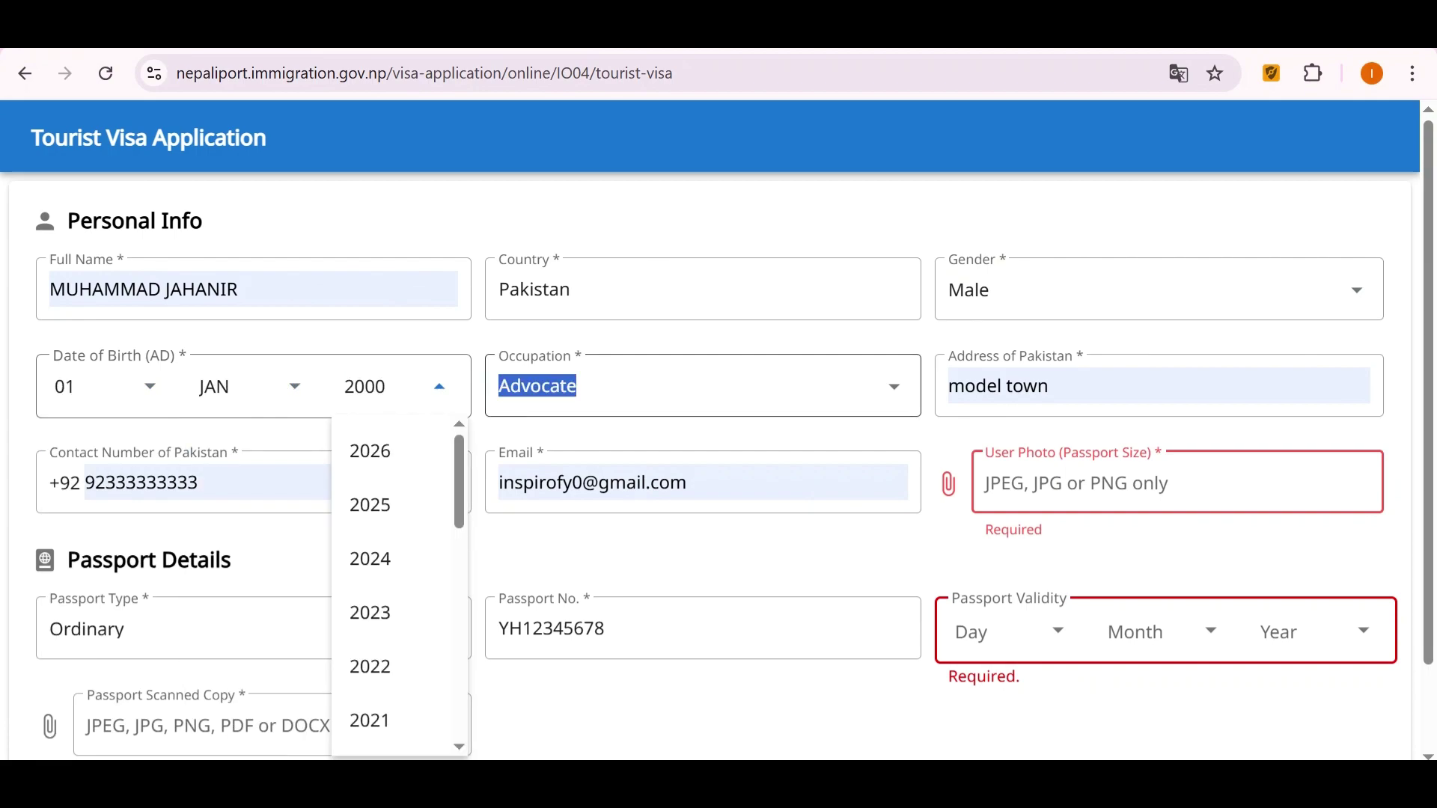
{"action": "key", "text": "Down"}
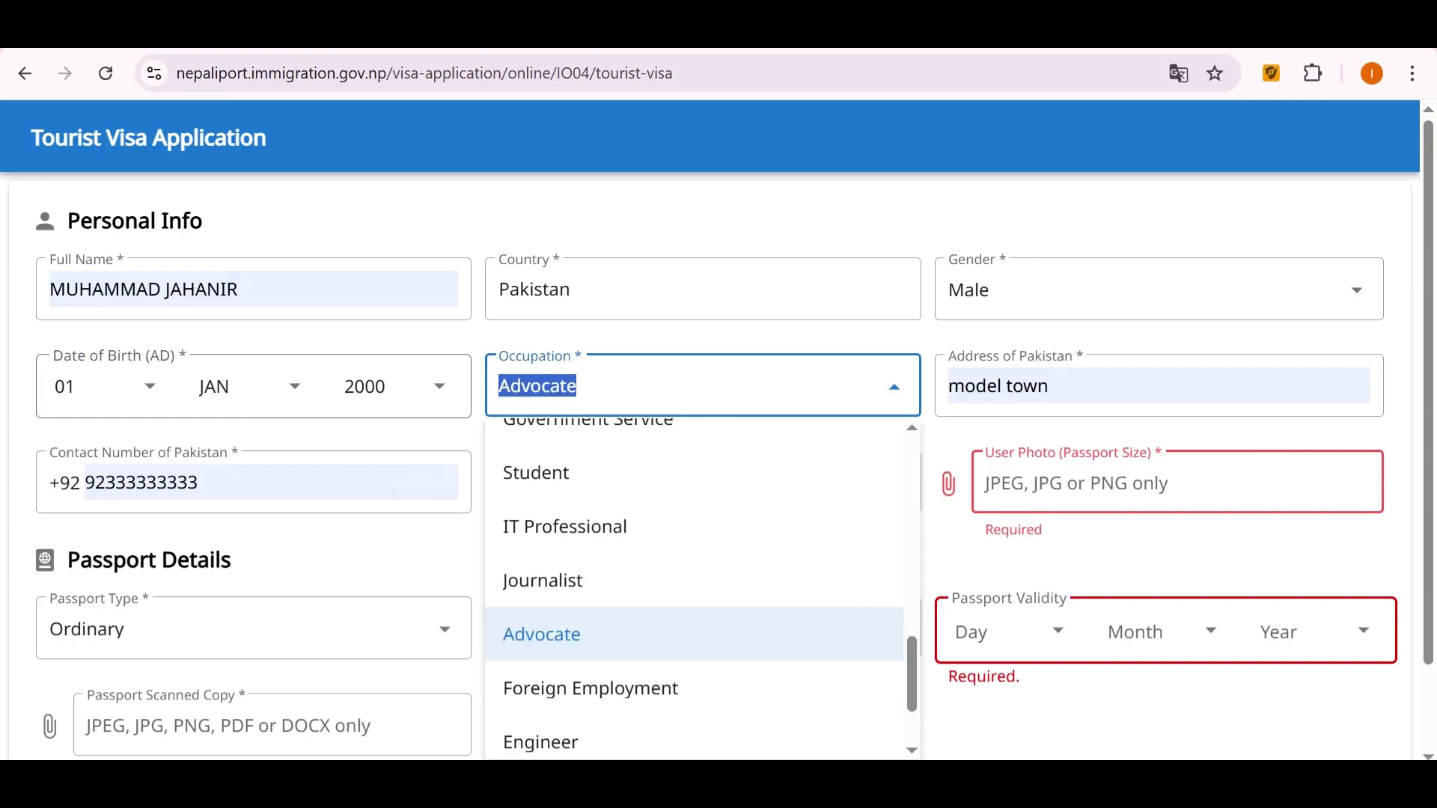
{"action": "key", "text": "Tab"}
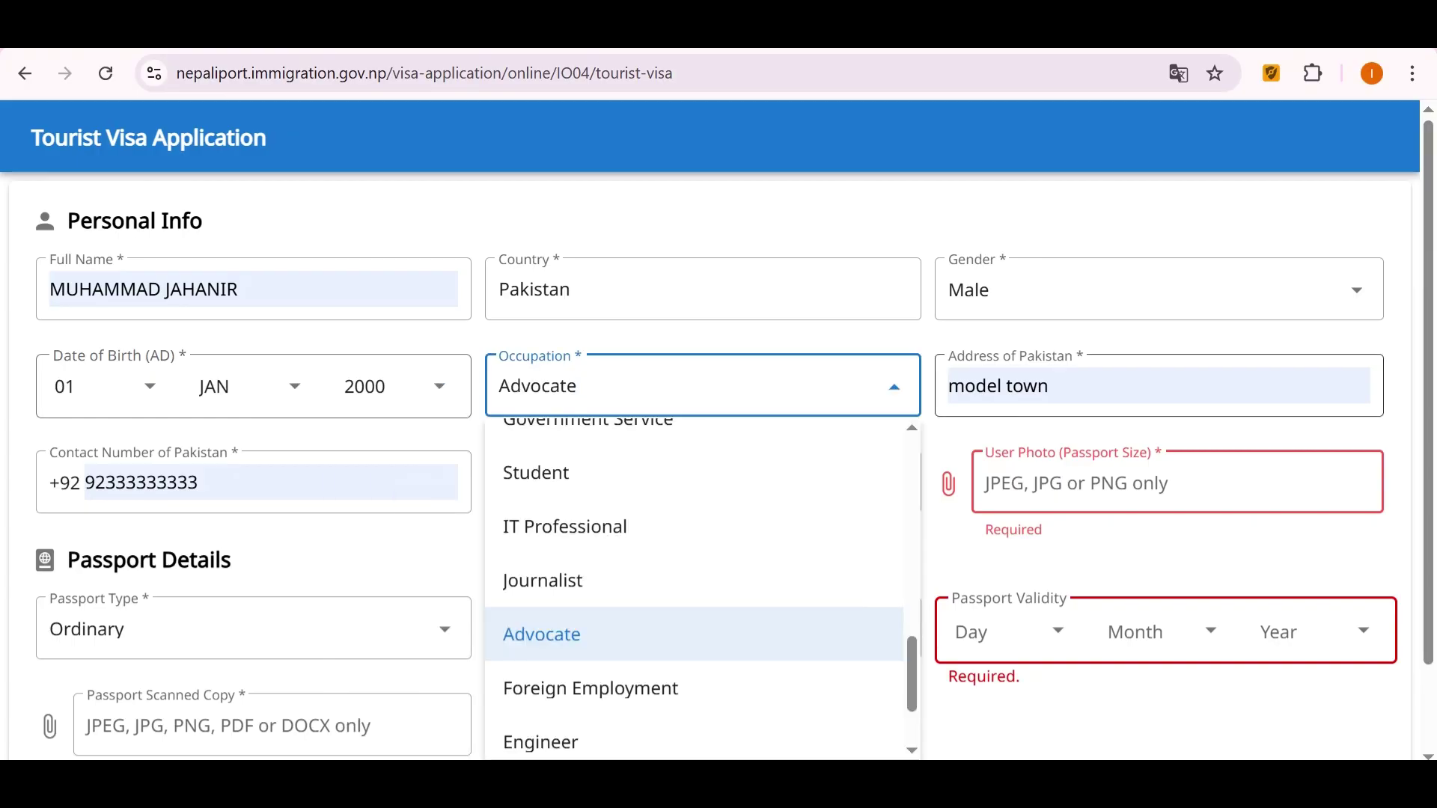
{"action": "key", "text": "Down"}
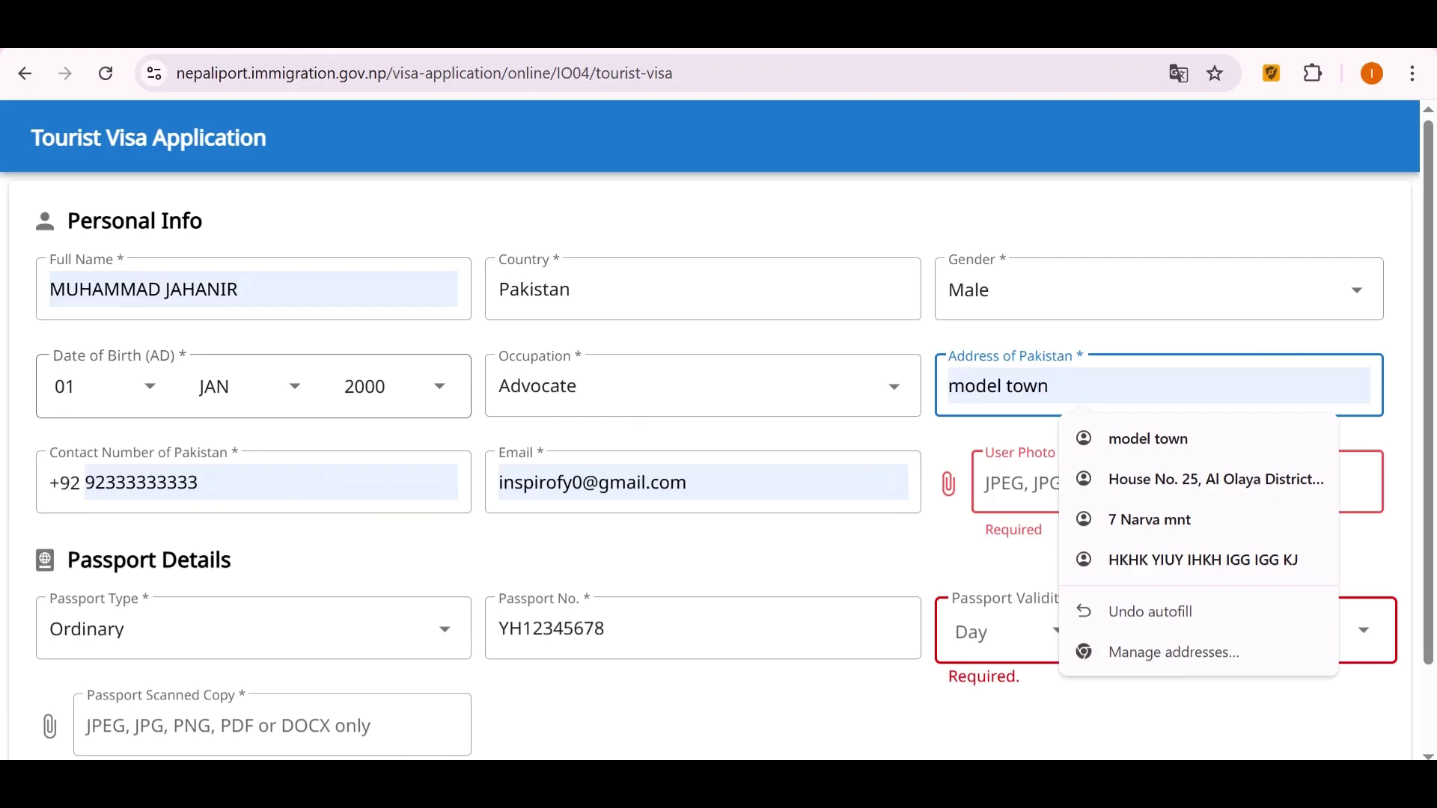
{"action": "key", "text": "Tab"}
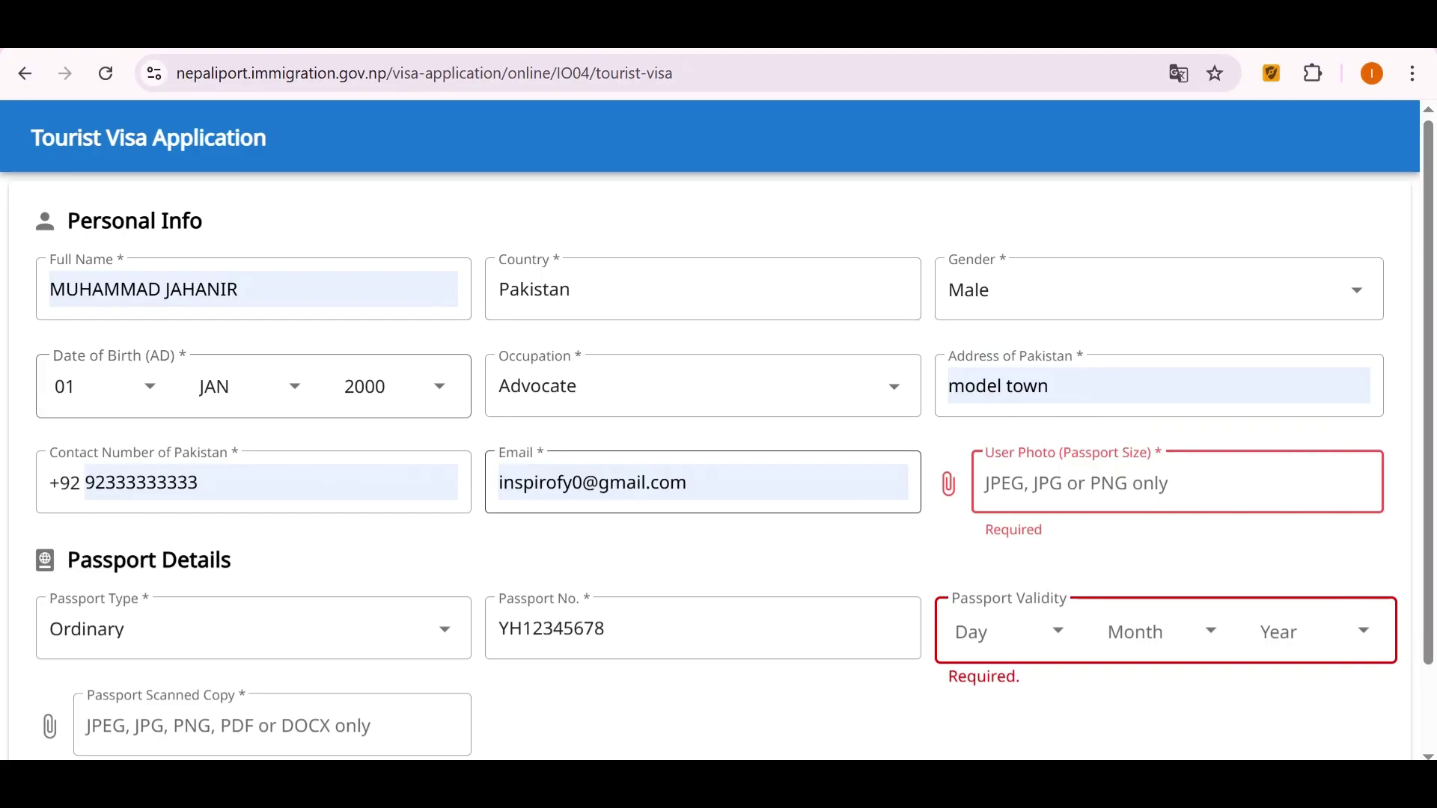
Fill the contact number from a saved suggestion.
{"action": "scroll", "coordinate": [718, 440], "scroll_direction": "down", "scroll_amount": 1}
{"action": "left_click", "coordinate": [198, 383]}
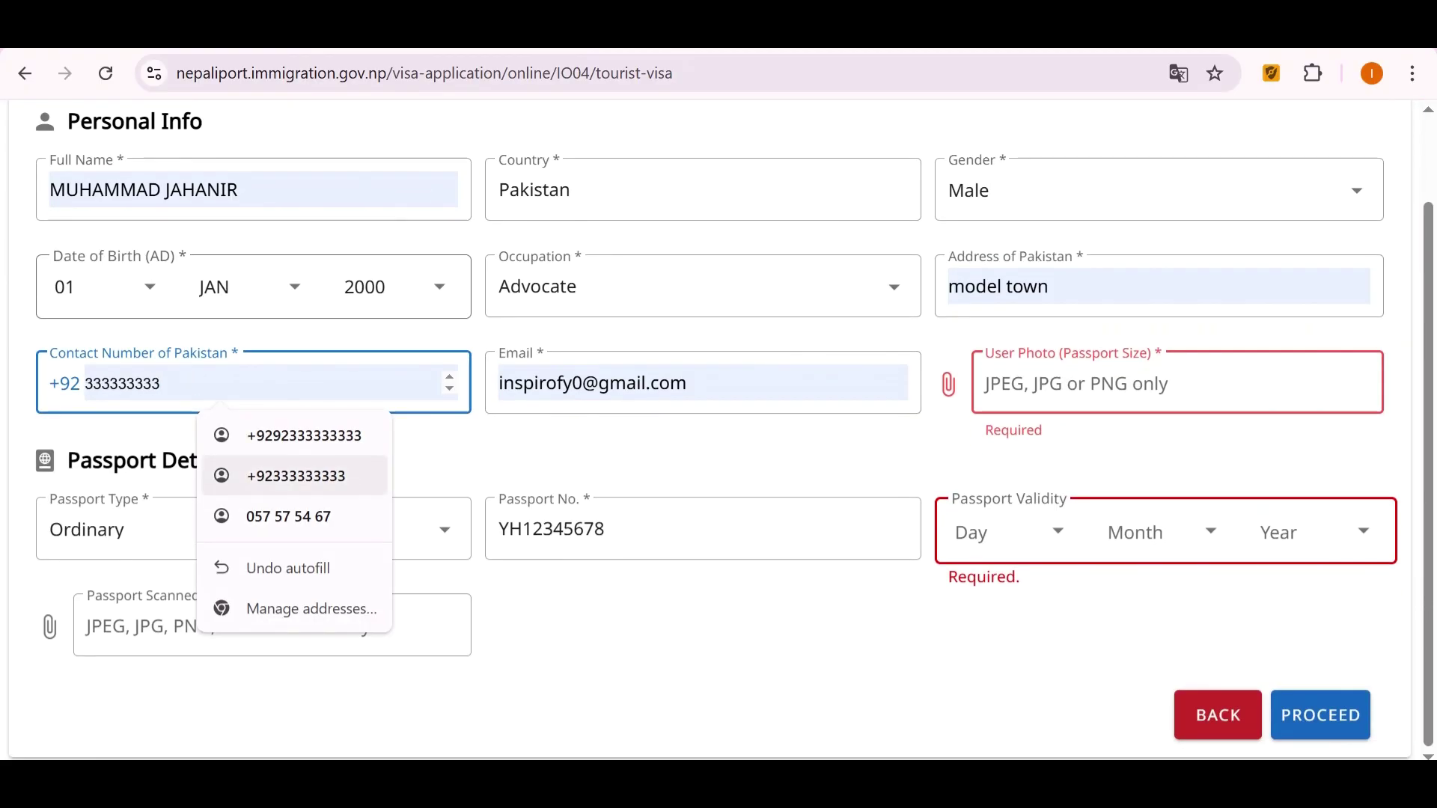
{"action": "left_click", "coordinate": [296, 476]}
{"action": "left_click", "coordinate": [636, 383]}
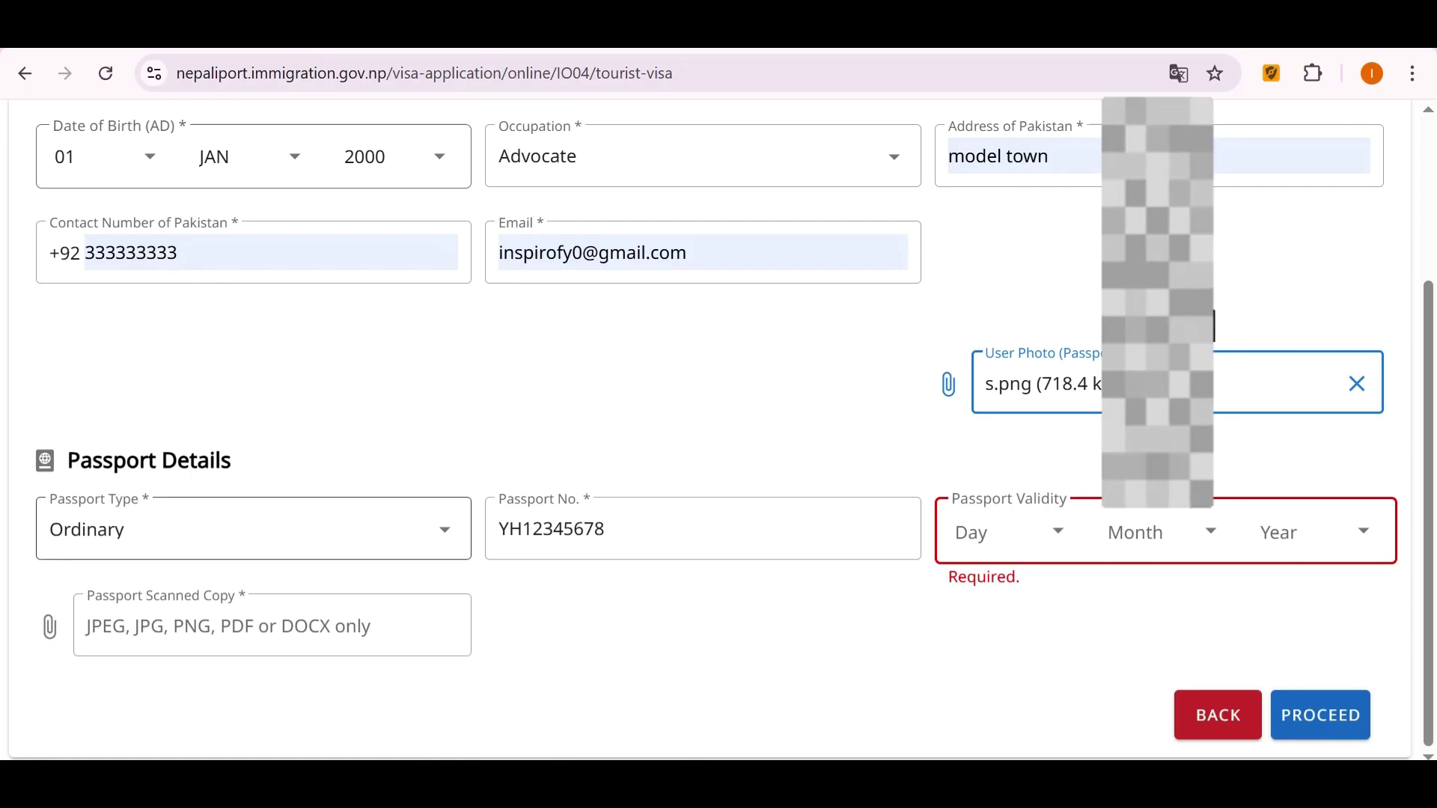
Keep Ordinary as the passport type and check the passport number.
{"action": "left_click", "coordinate": [239, 529]}
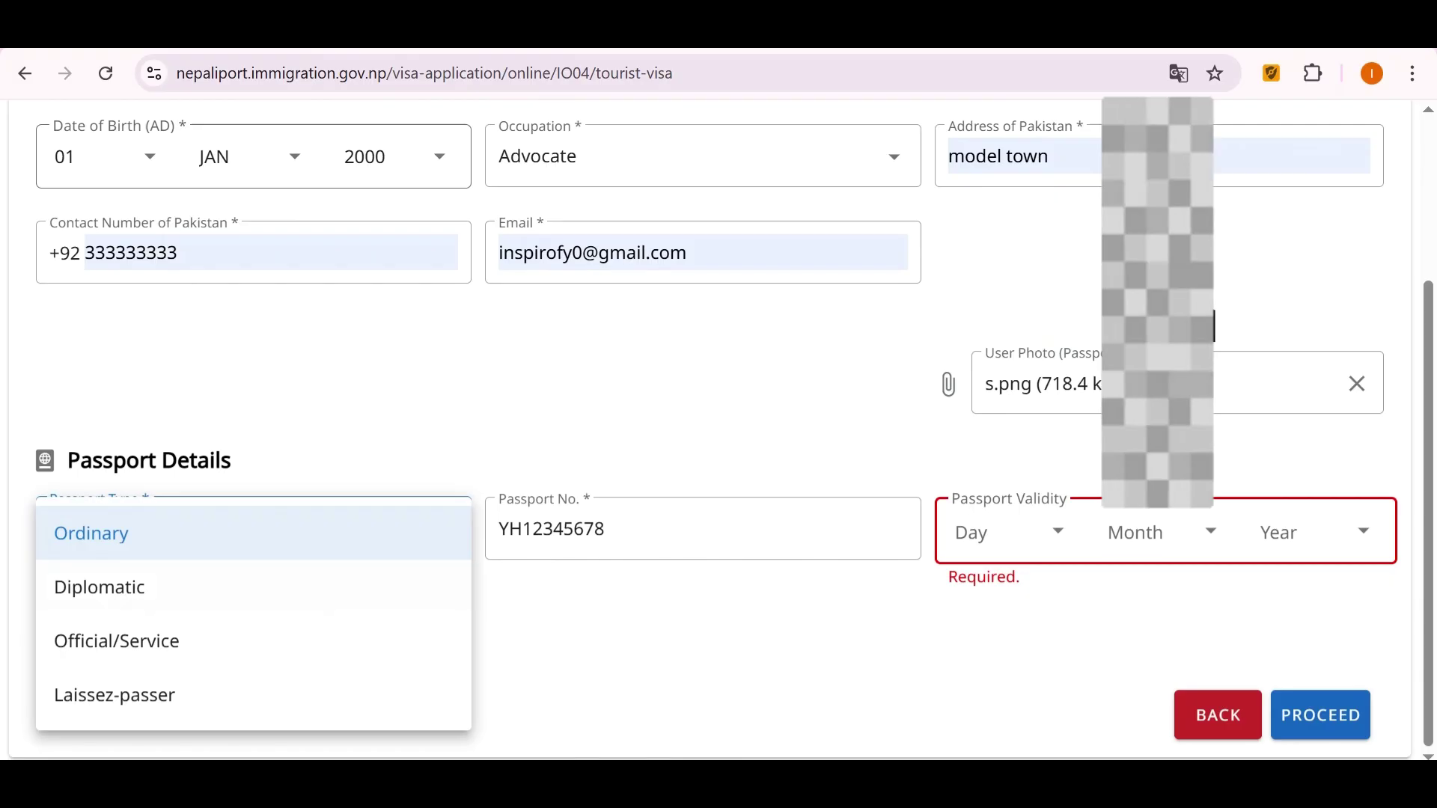
{"action": "left_click", "coordinate": [255, 587]}
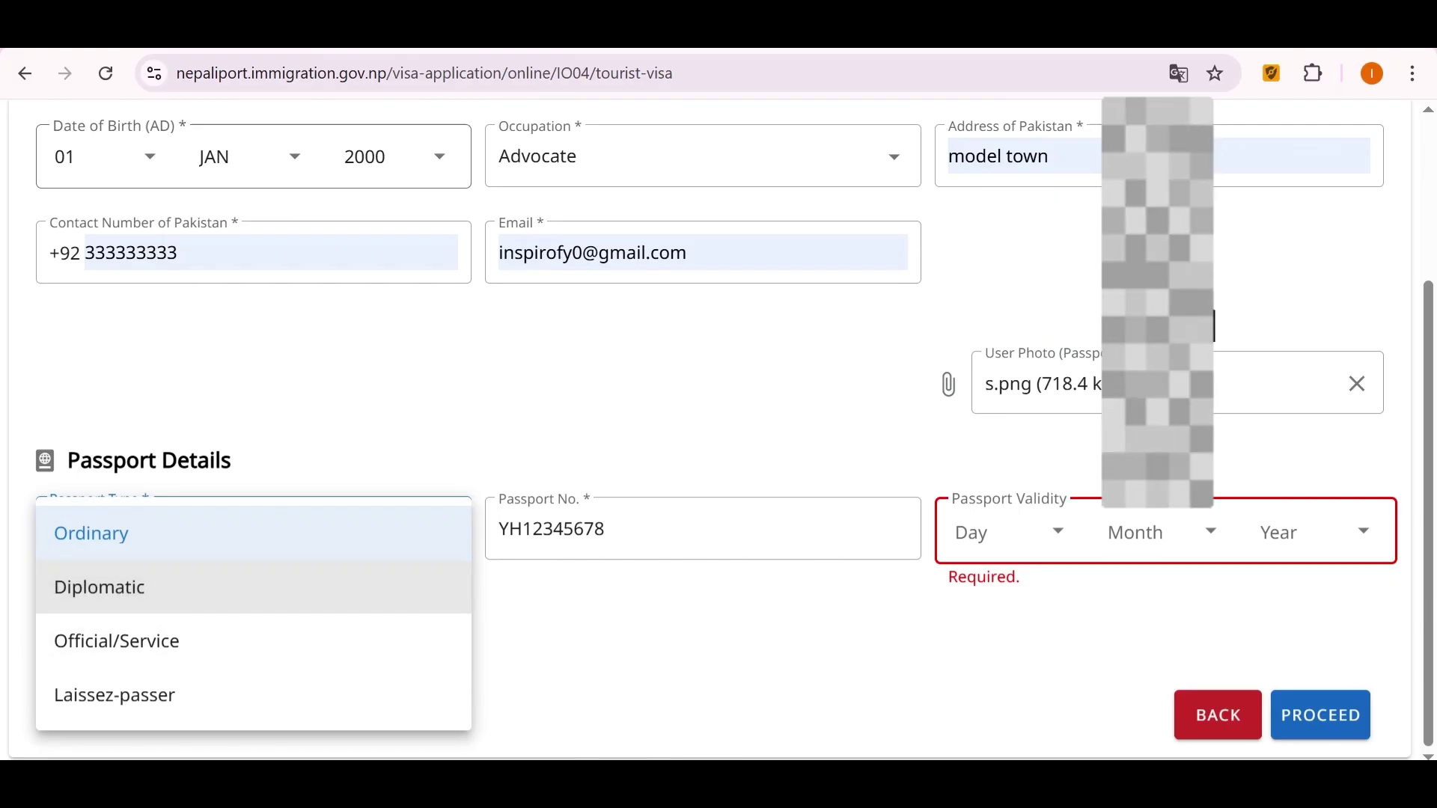
{"action": "left_click", "coordinate": [225, 533]}
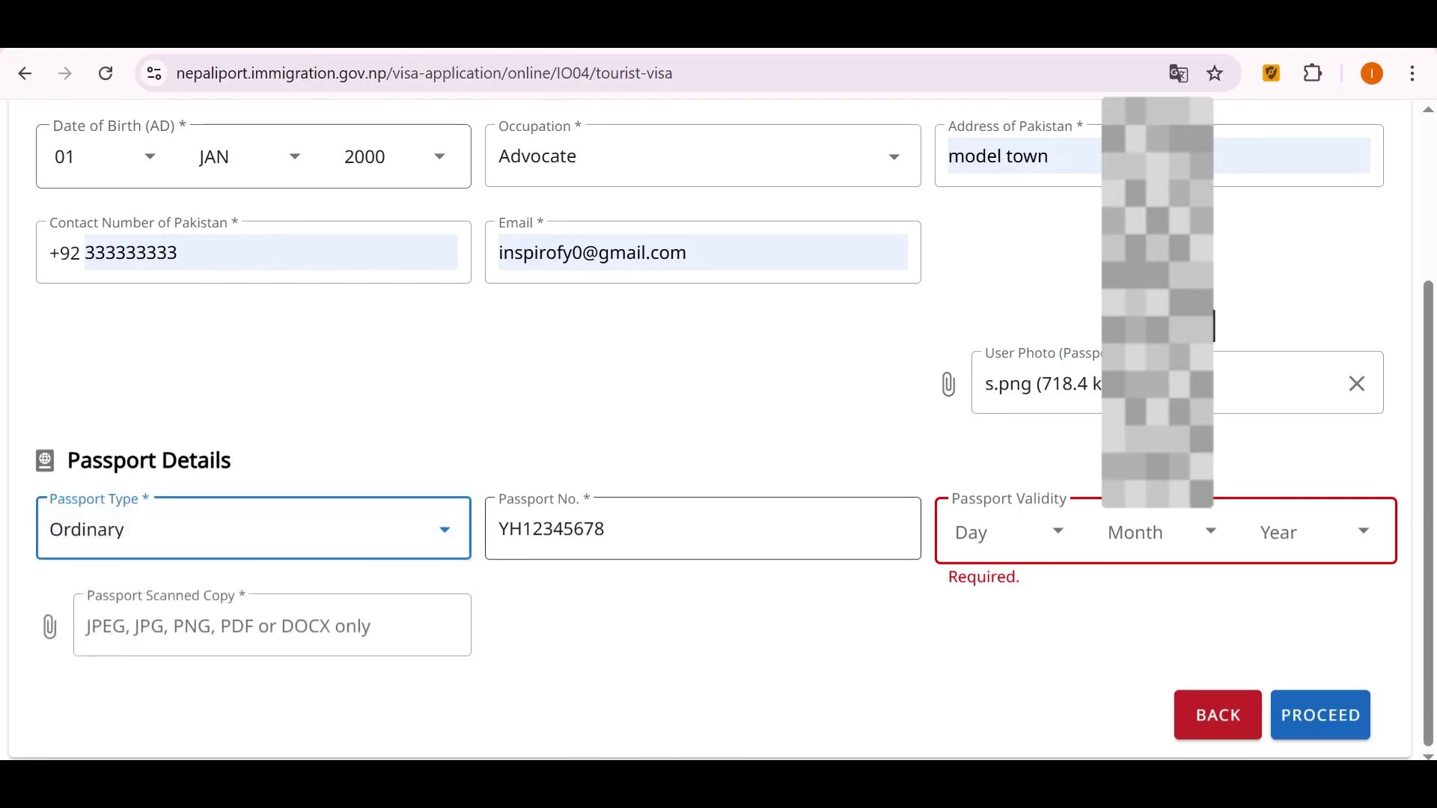
{"action": "left_click", "coordinate": [607, 529]}
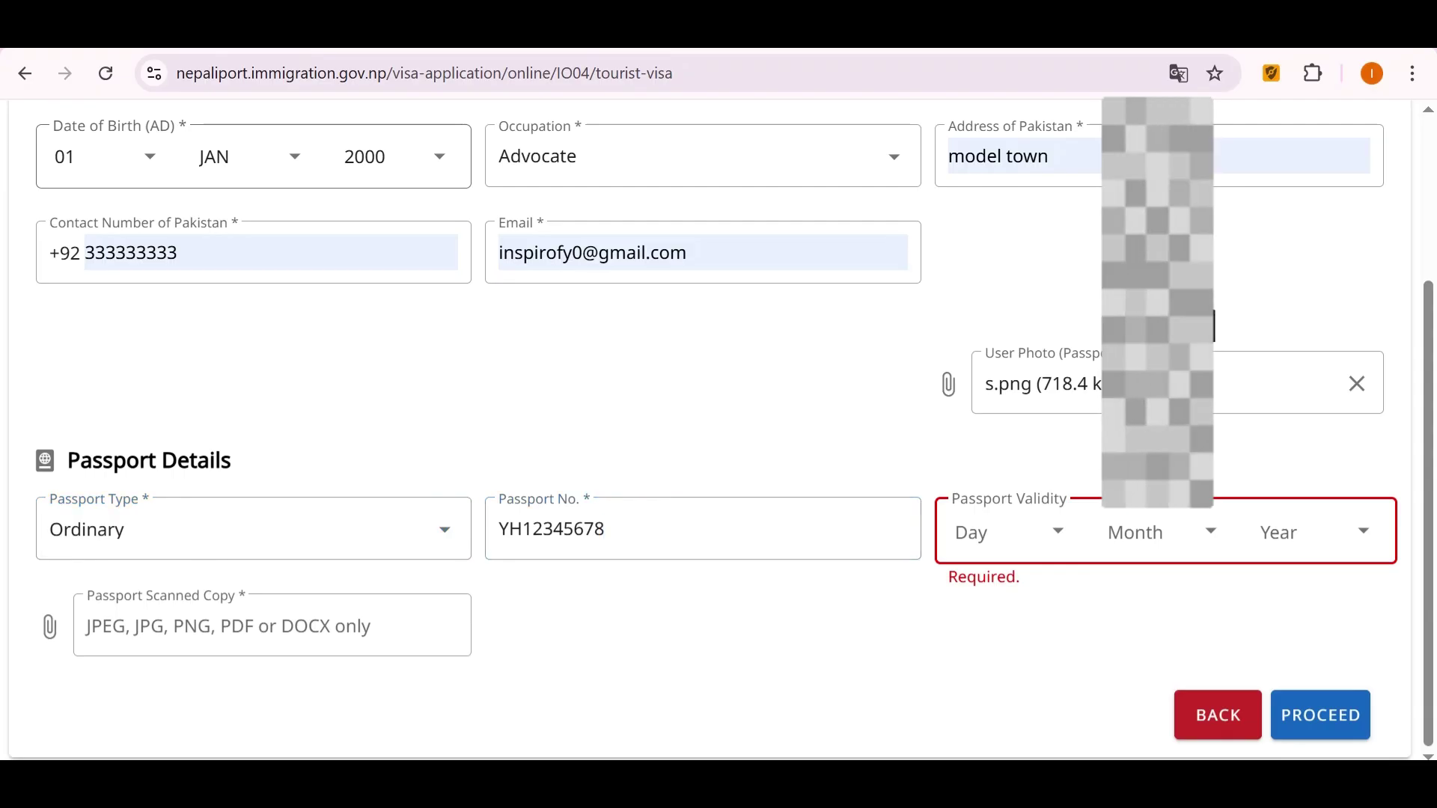
{"action": "left_click", "coordinate": [1214, 325]}
Set passport validity to 01 JAN 2030 and proceed to the staying-days page.
{"action": "key", "text": "Down"}
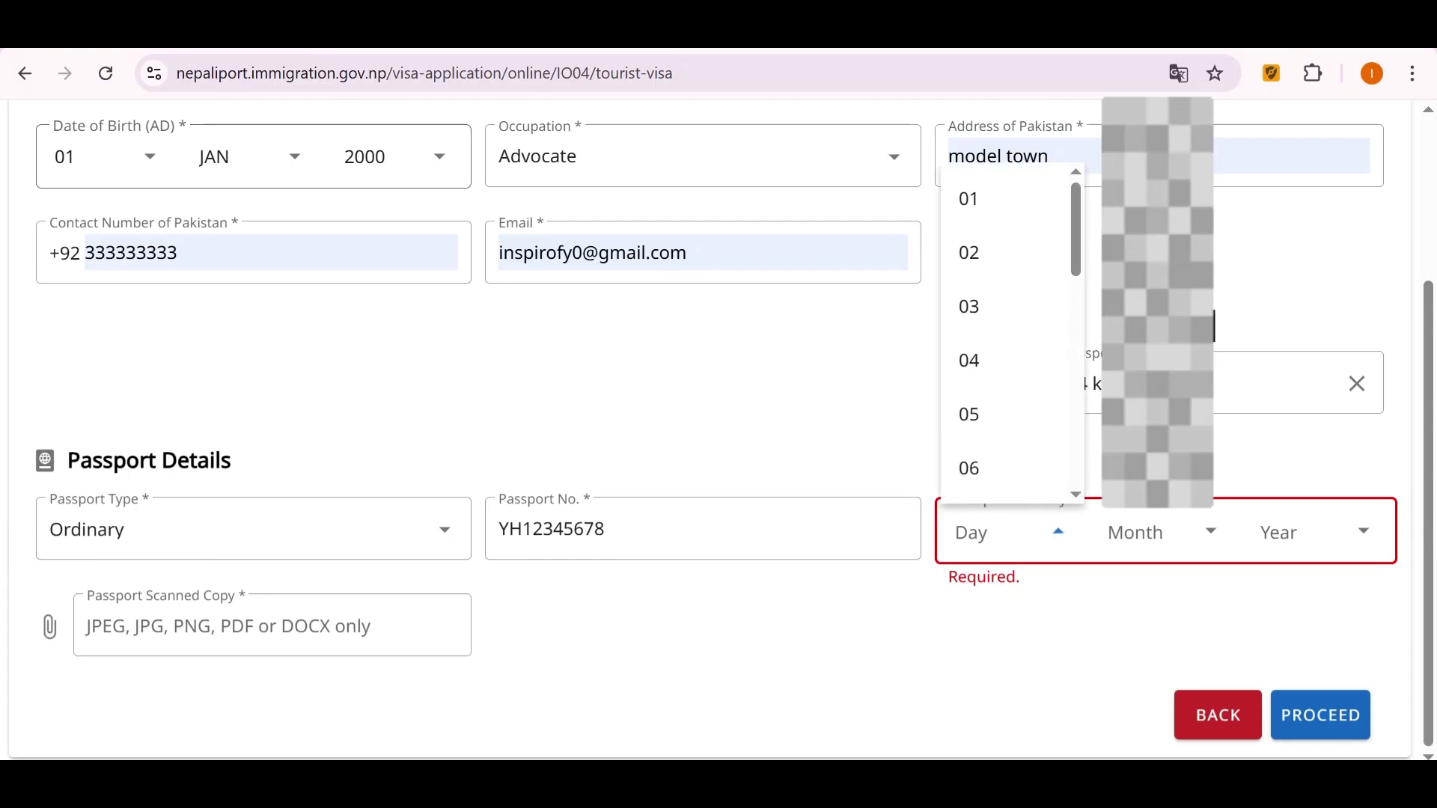
{"action": "key", "text": "Return"}
{"action": "key", "text": "Tab"}
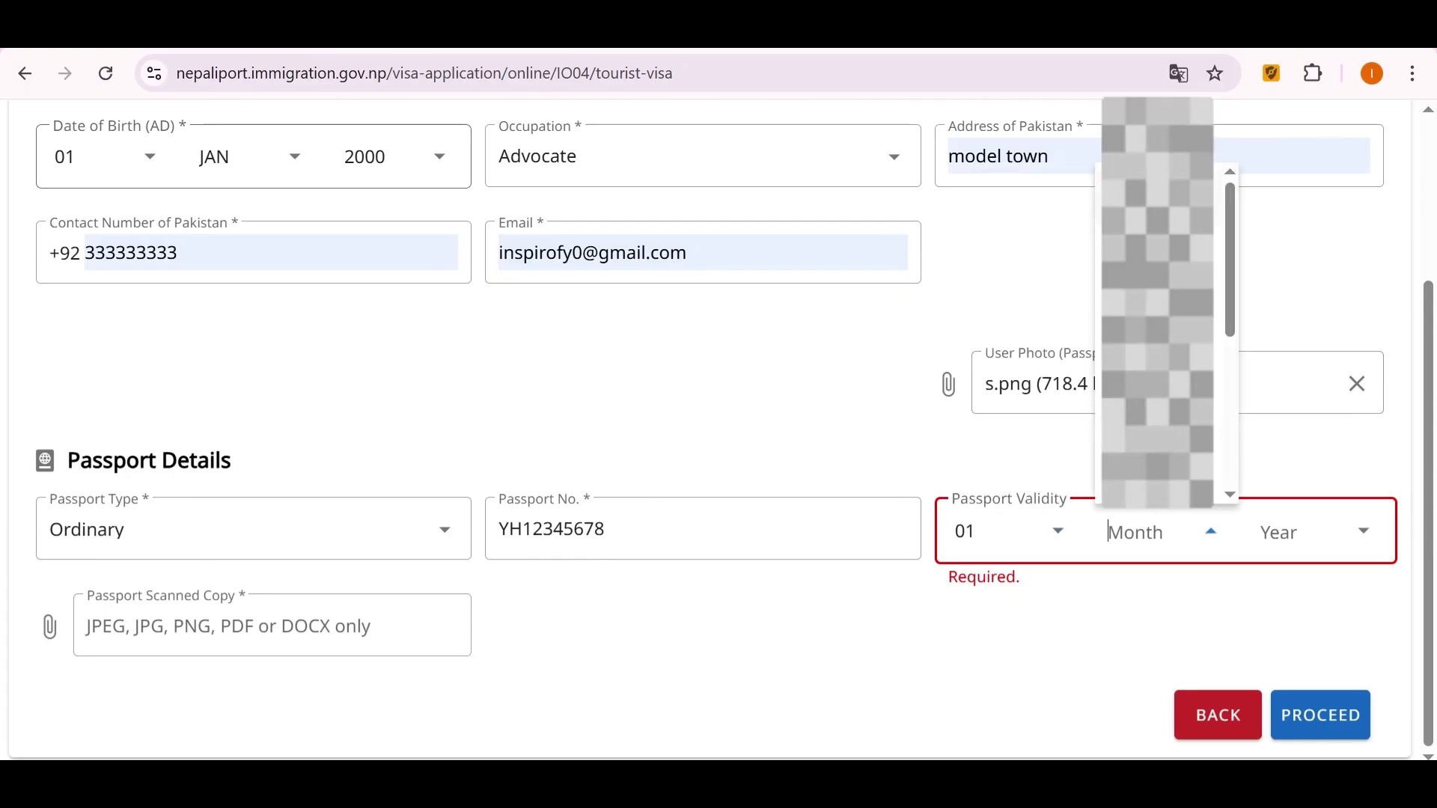
{"action": "key", "text": "Down"}
{"action": "key", "text": "Return"}
{"action": "key", "text": "Tab"}
{"action": "key", "text": "Down"}
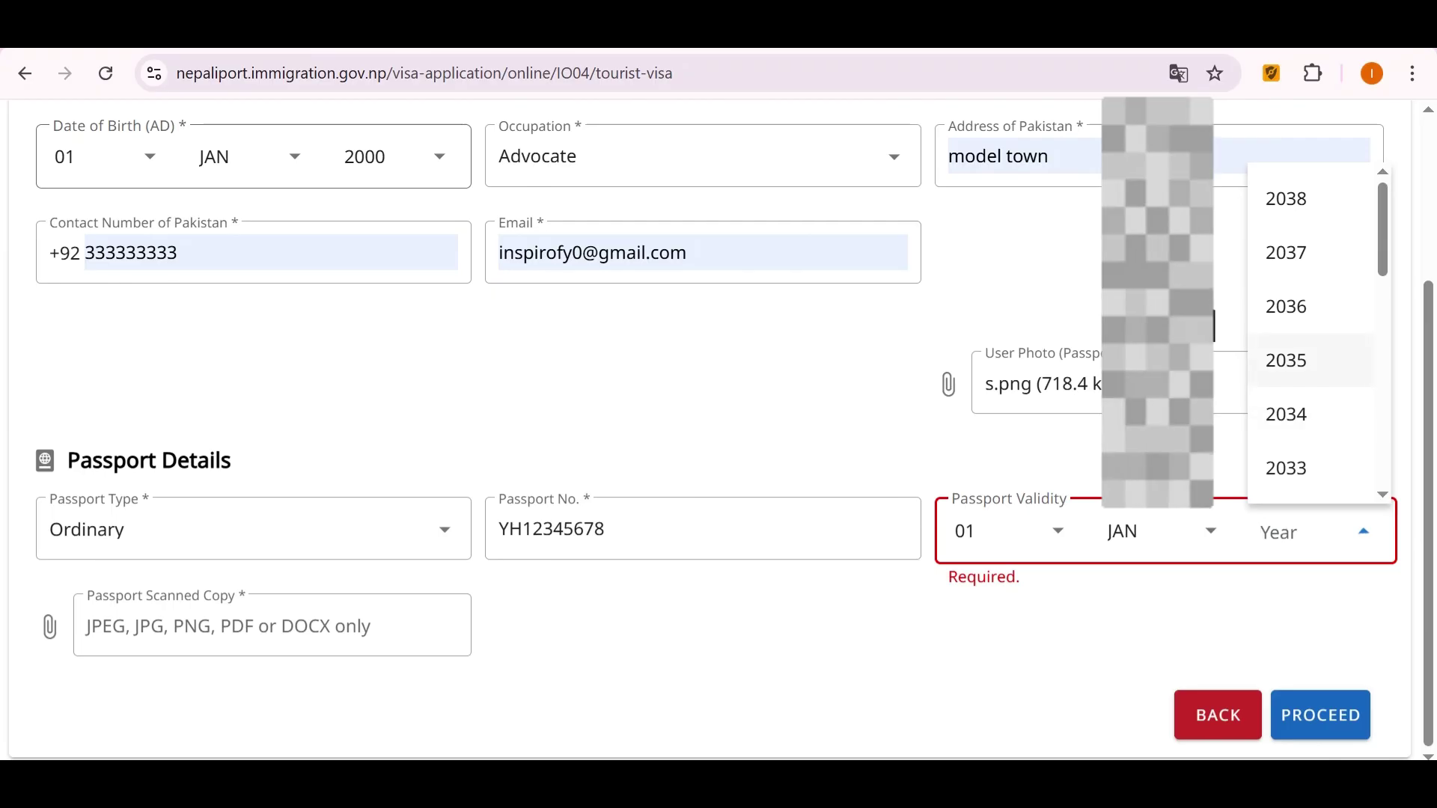
{"action": "key", "text": "Down"}
{"action": "key", "text": "Down"}
{"action": "key", "text": "Down"}
{"action": "key", "text": "Down"}
{"action": "key", "text": "Down"}
{"action": "key", "text": "Return"}
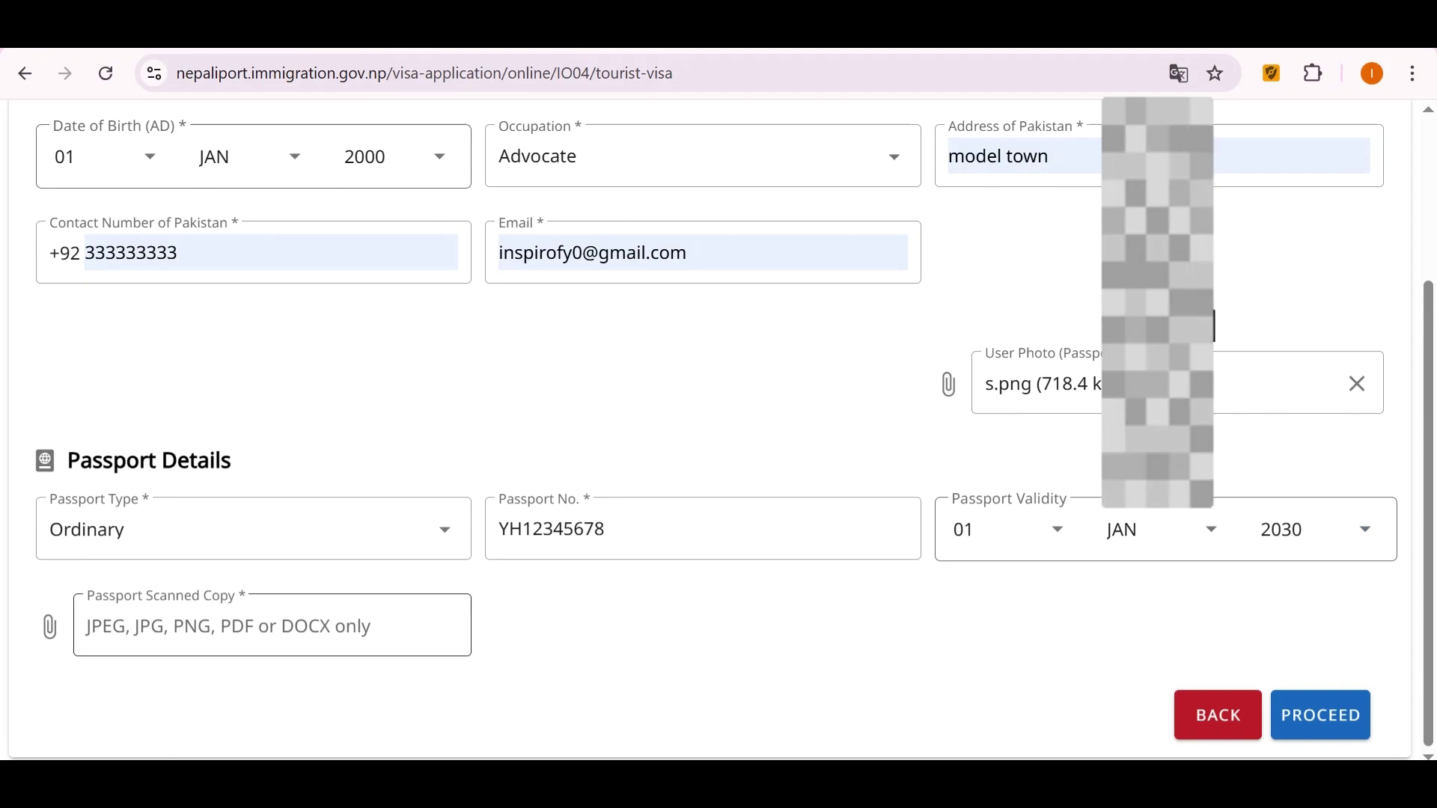
{"action": "scroll", "coordinate": [703, 419], "scroll_direction": "down", "scroll_amount": 2}
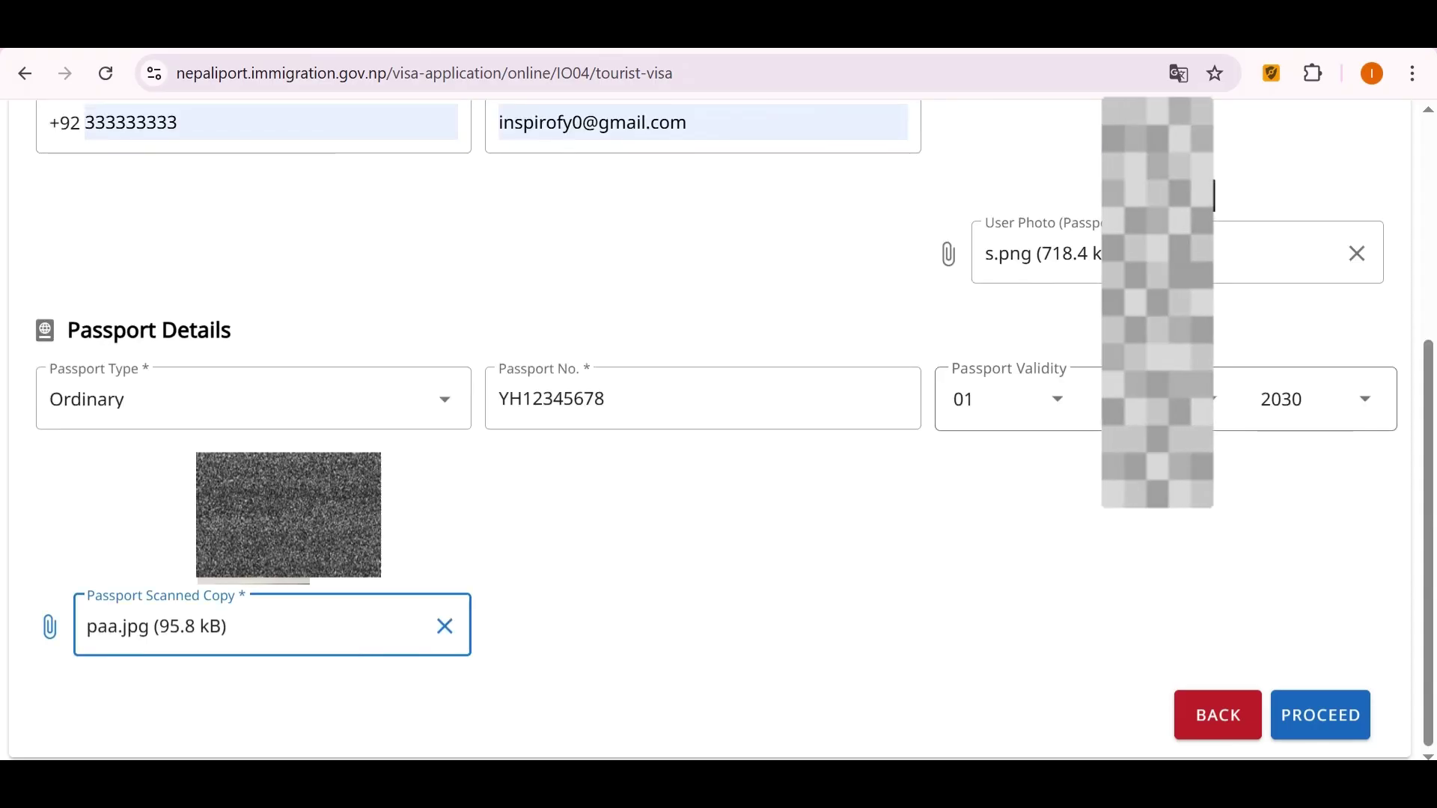
{"action": "left_click", "coordinate": [1320, 714]}
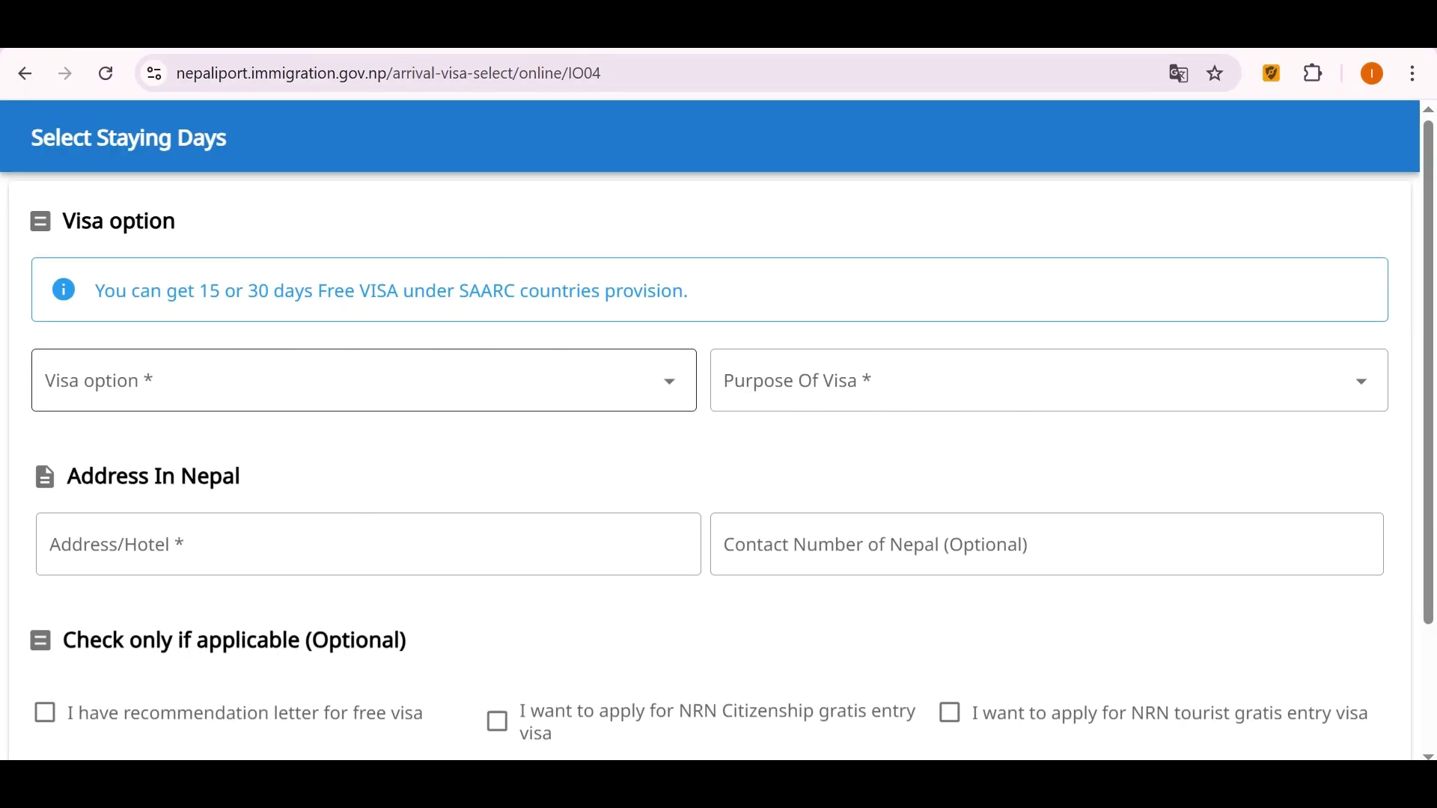
Choose the 30 DAYS visa option with Tourism as the purpose.
{"action": "left_click", "coordinate": [359, 381]}
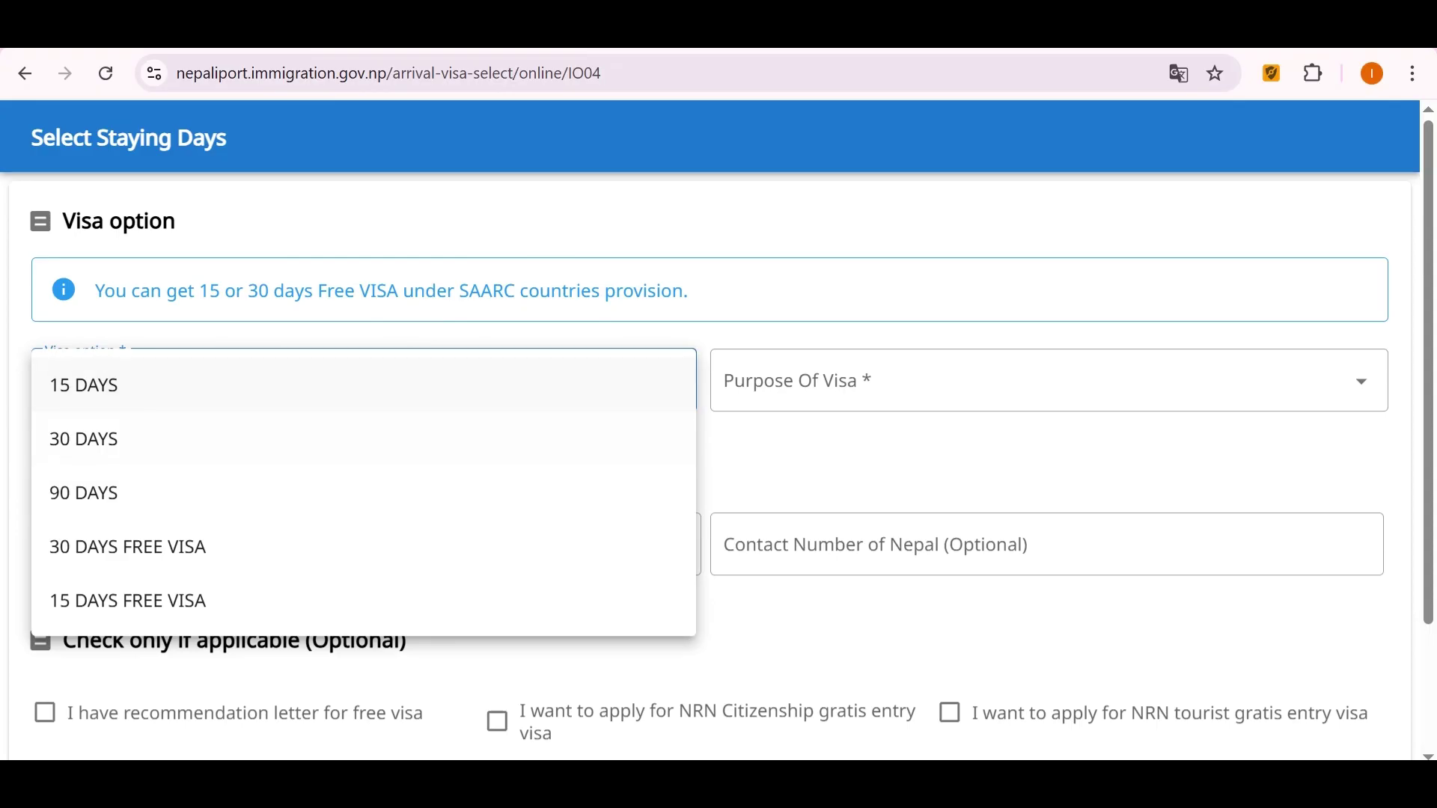
{"action": "left_click", "coordinate": [360, 439]}
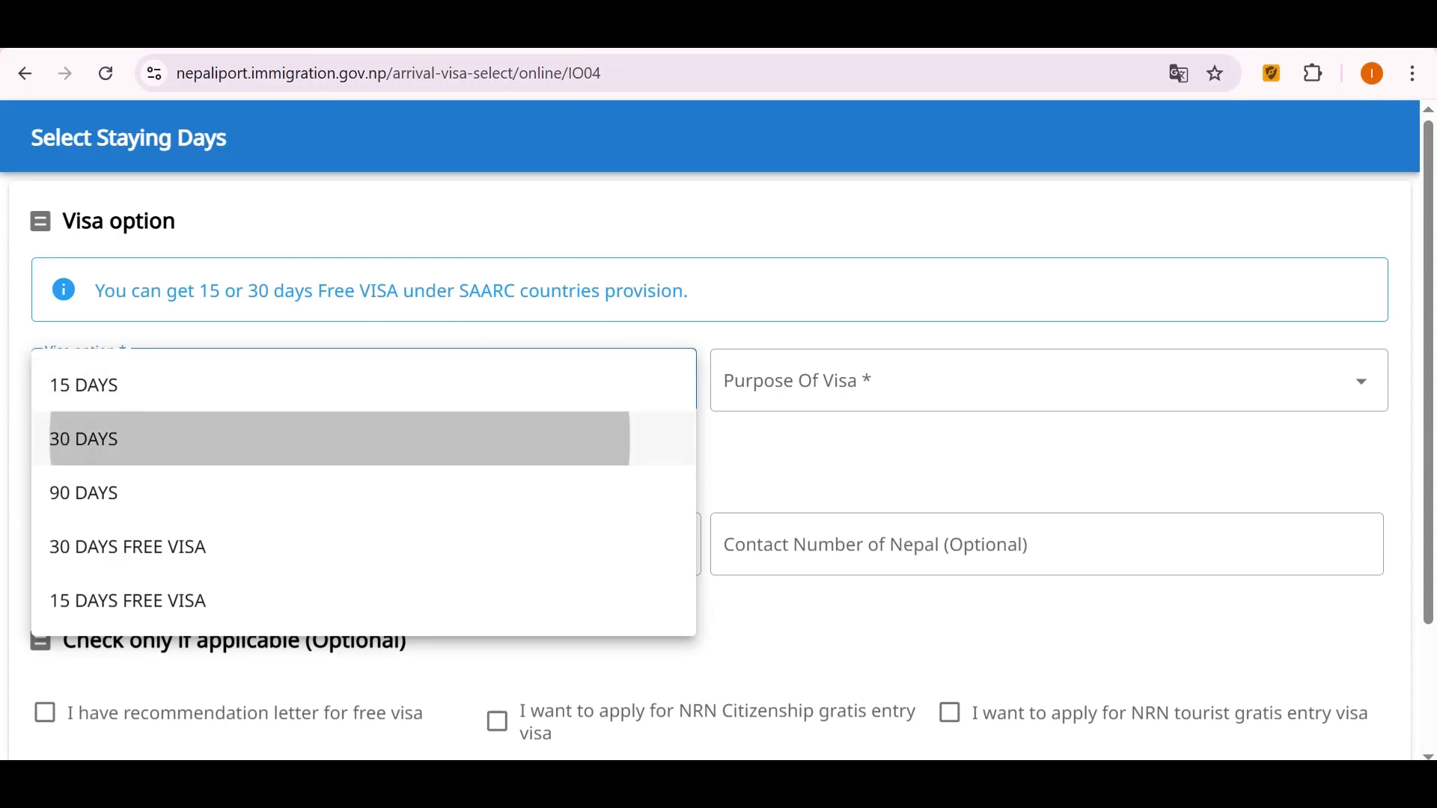
{"action": "scroll", "coordinate": [718, 430], "scroll_direction": "down", "scroll_amount": 3}
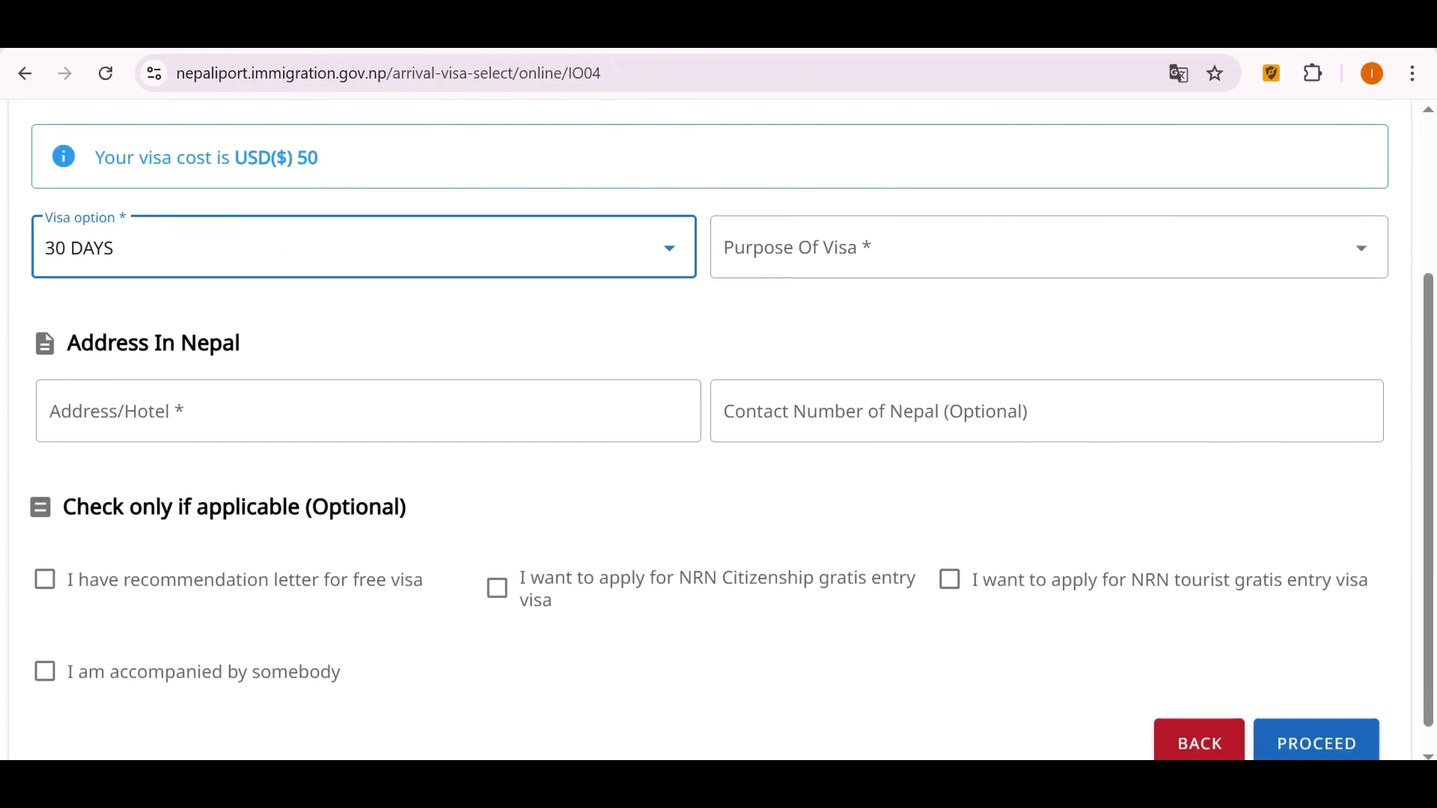
{"action": "scroll", "coordinate": [719, 430], "scroll_direction": "up", "scroll_amount": 1}
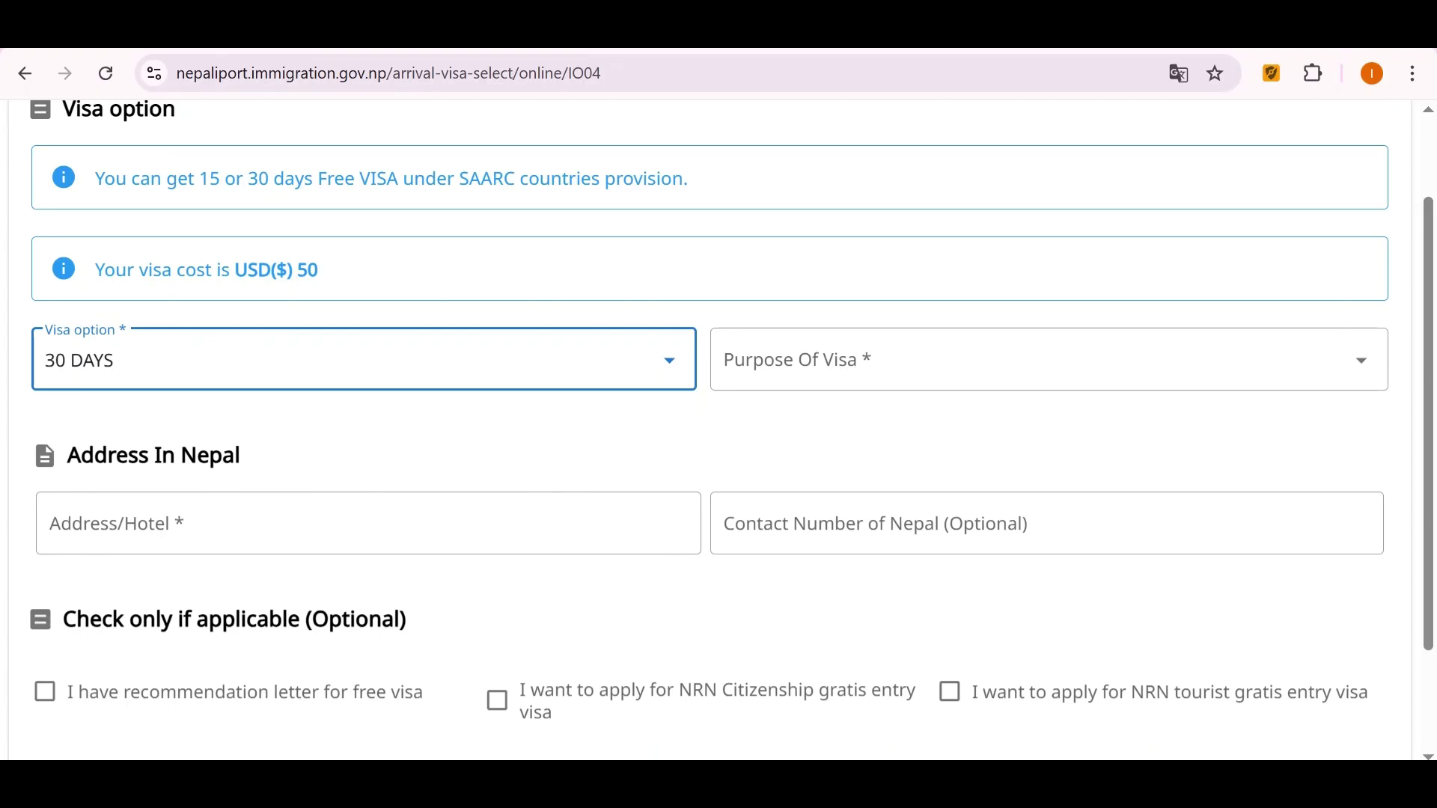
{"action": "left_click", "coordinate": [823, 360]}
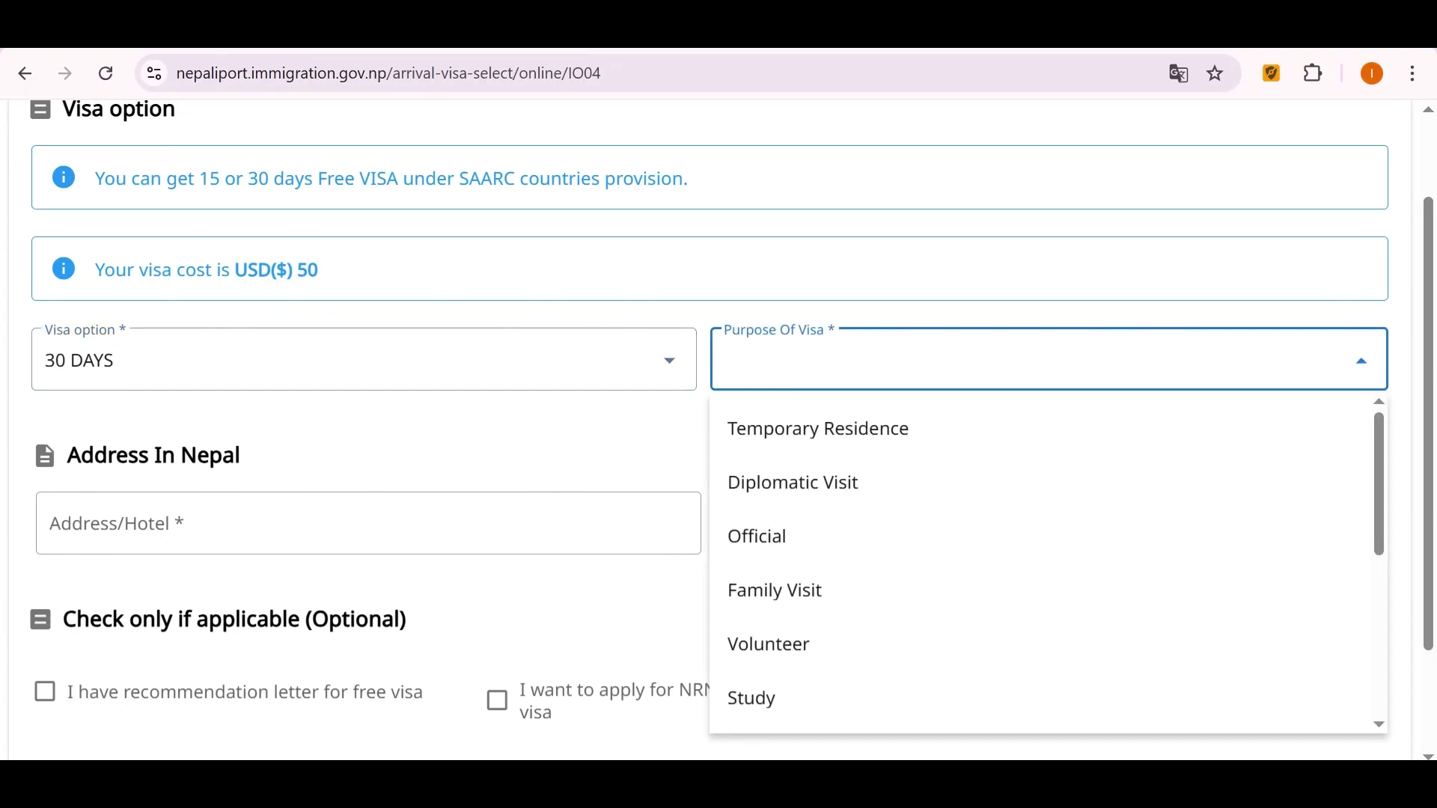
{"action": "scroll", "coordinate": [1040, 565], "scroll_direction": "down", "scroll_amount": 5}
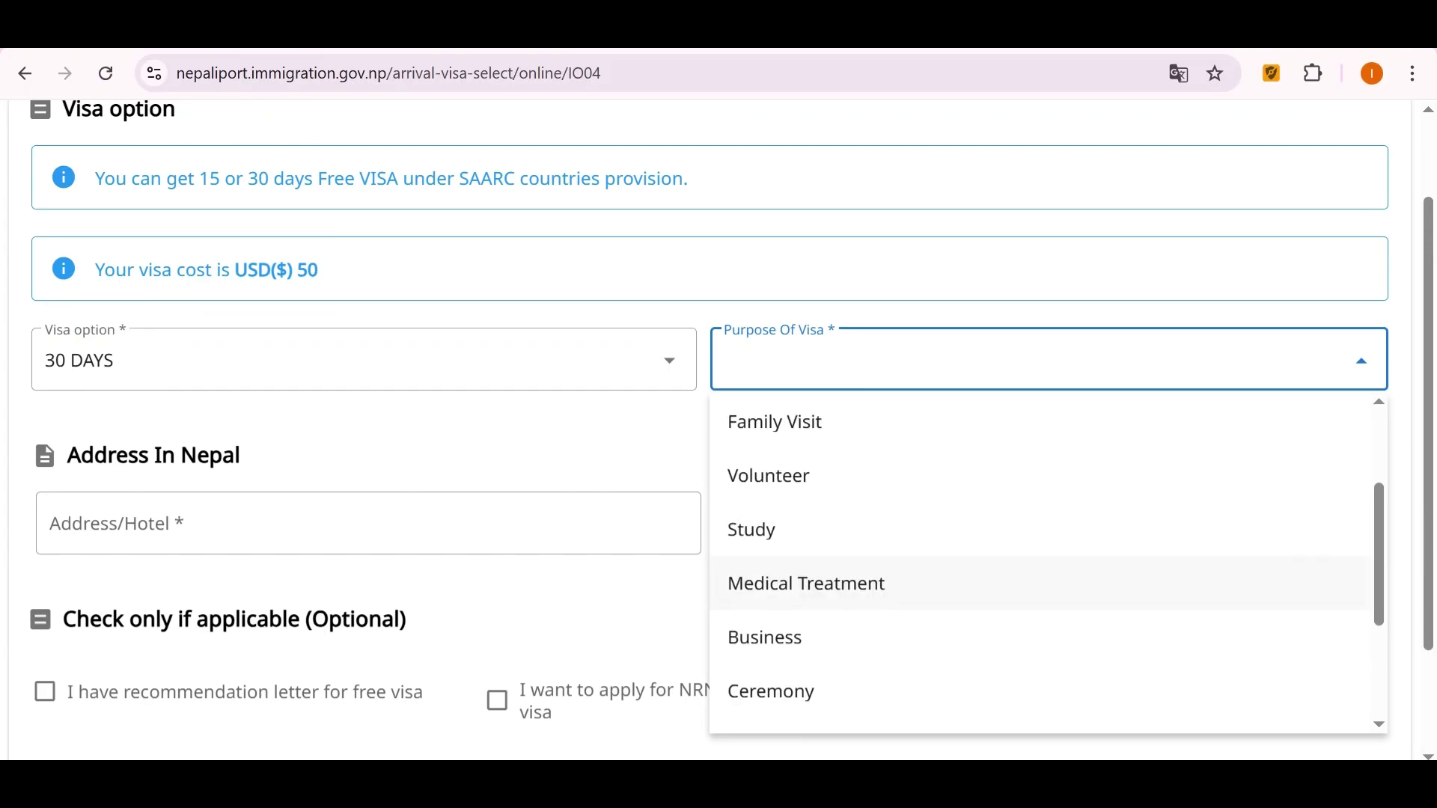
{"action": "left_click", "coordinate": [762, 645]}
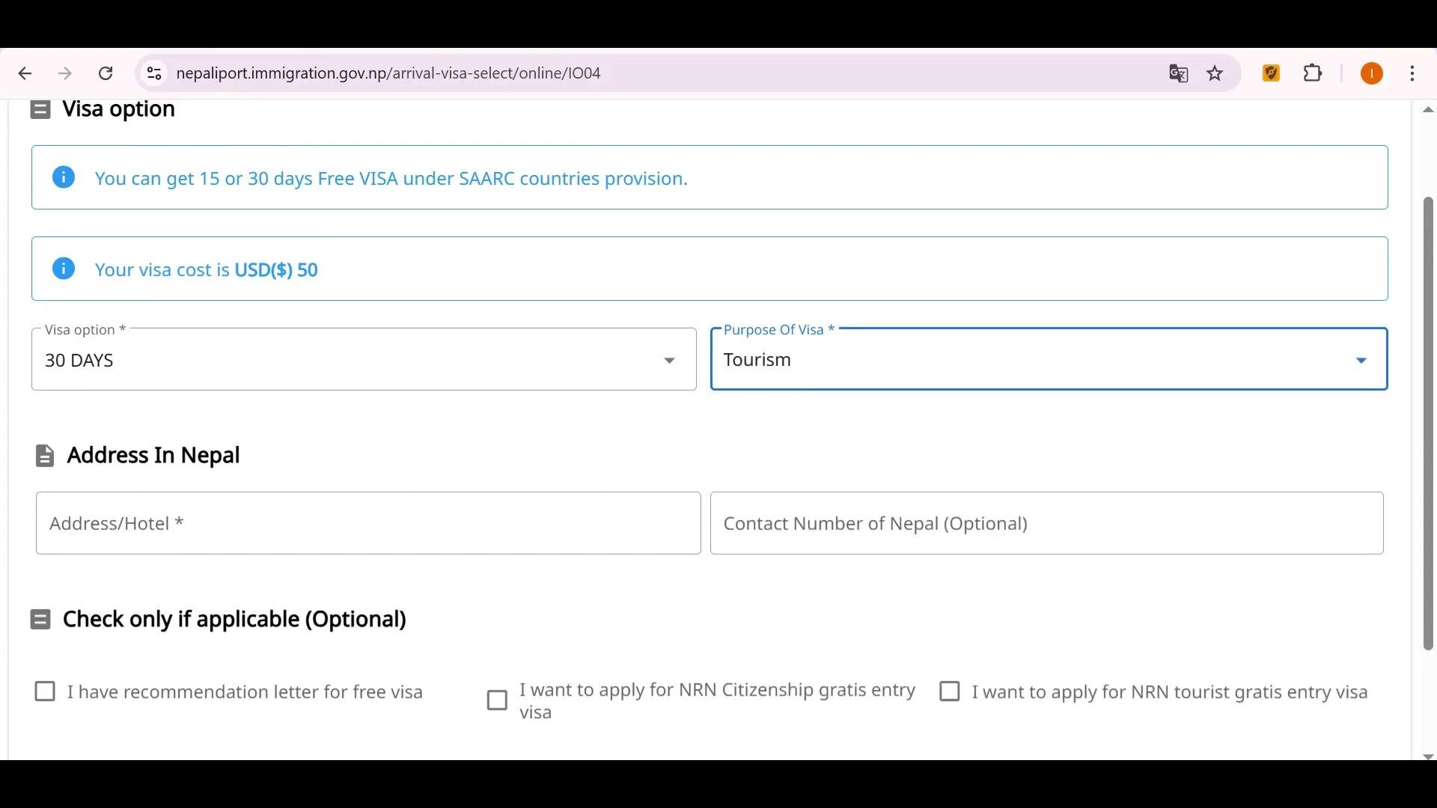
{"action": "scroll", "coordinate": [761, 644], "scroll_direction": "down", "scroll_amount": 2}
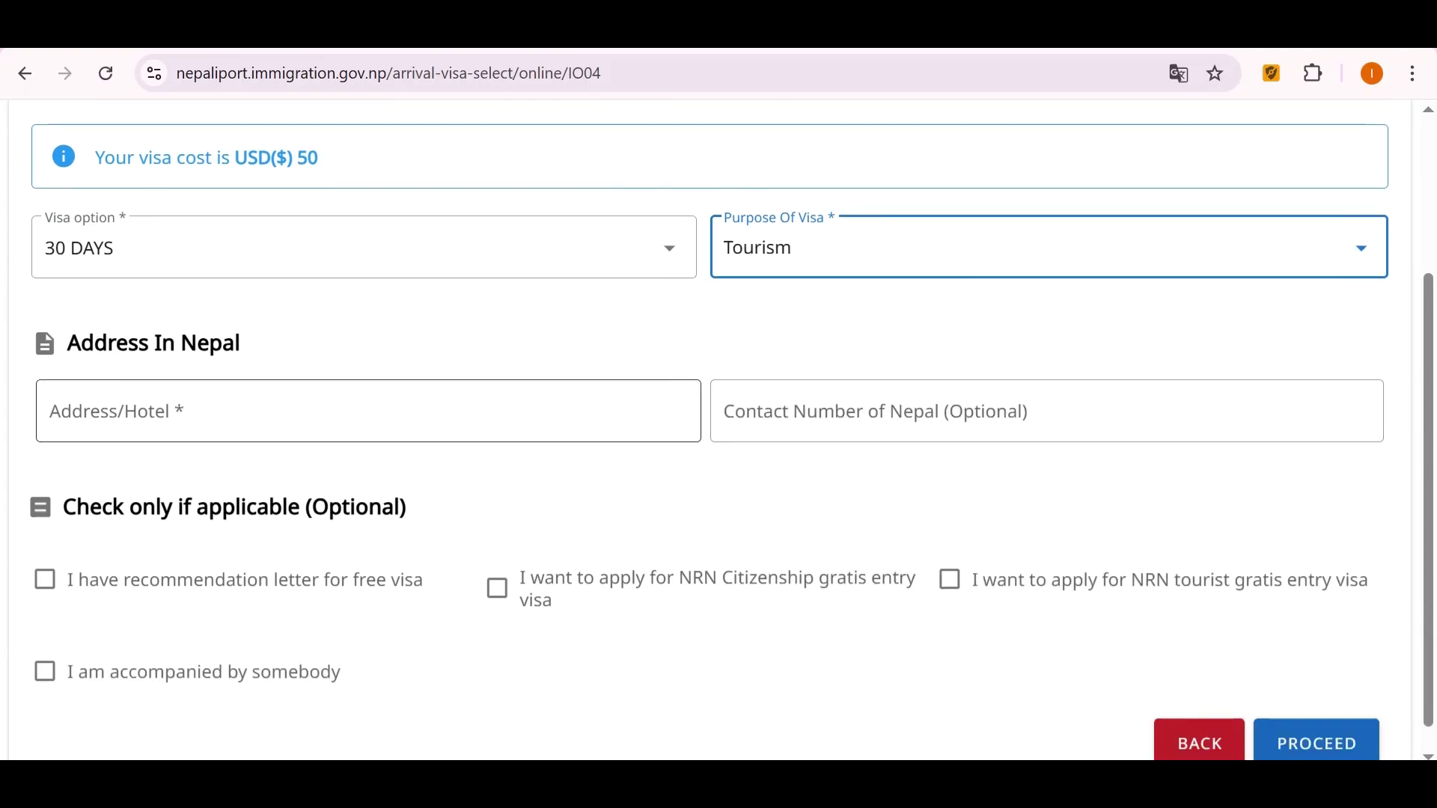
Enter the hotel address in Nepal and continue to the confirmation page.
{"action": "left_click", "coordinate": [225, 411]}
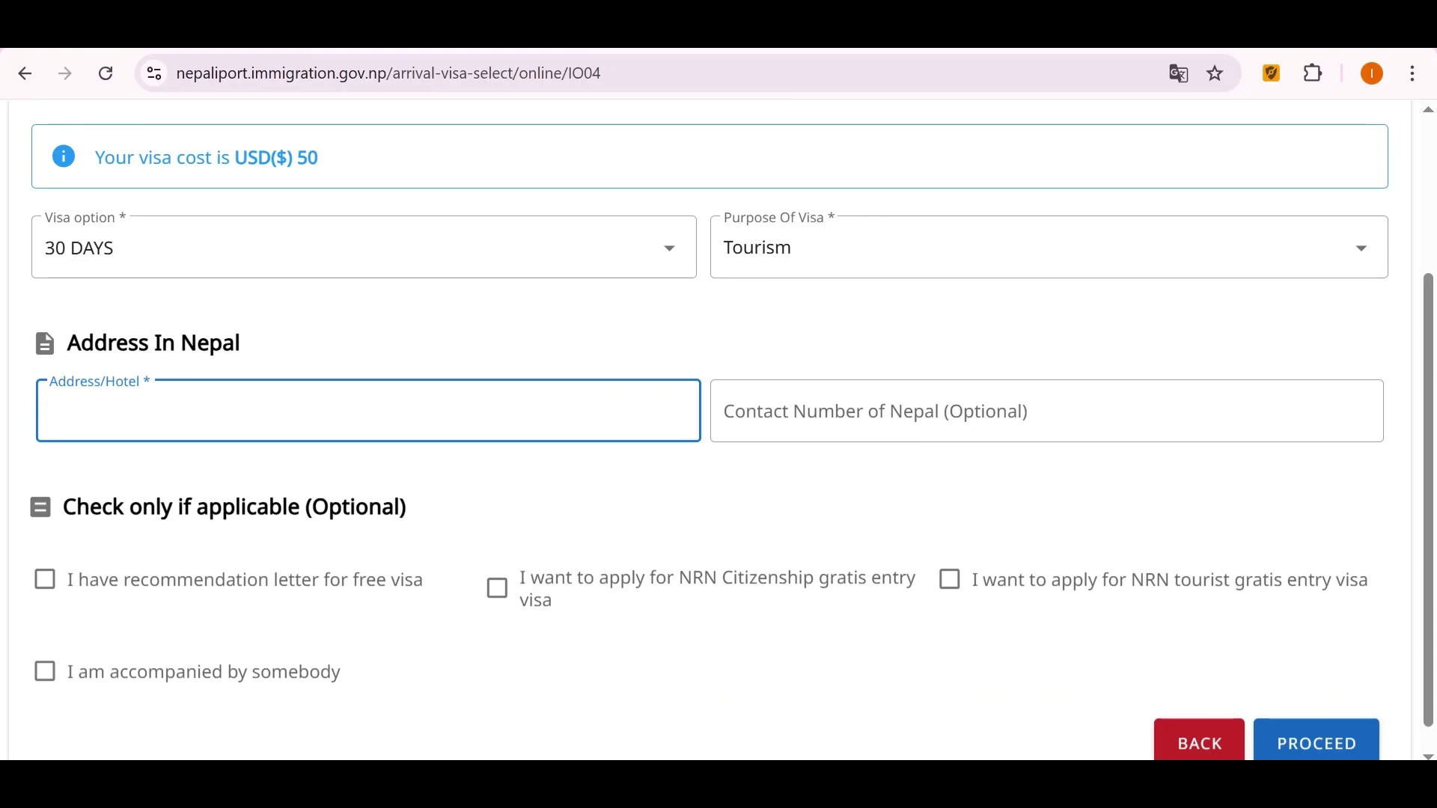
{"action": "type", "text": "Yiugi giogi hkb lkhklkbk"}
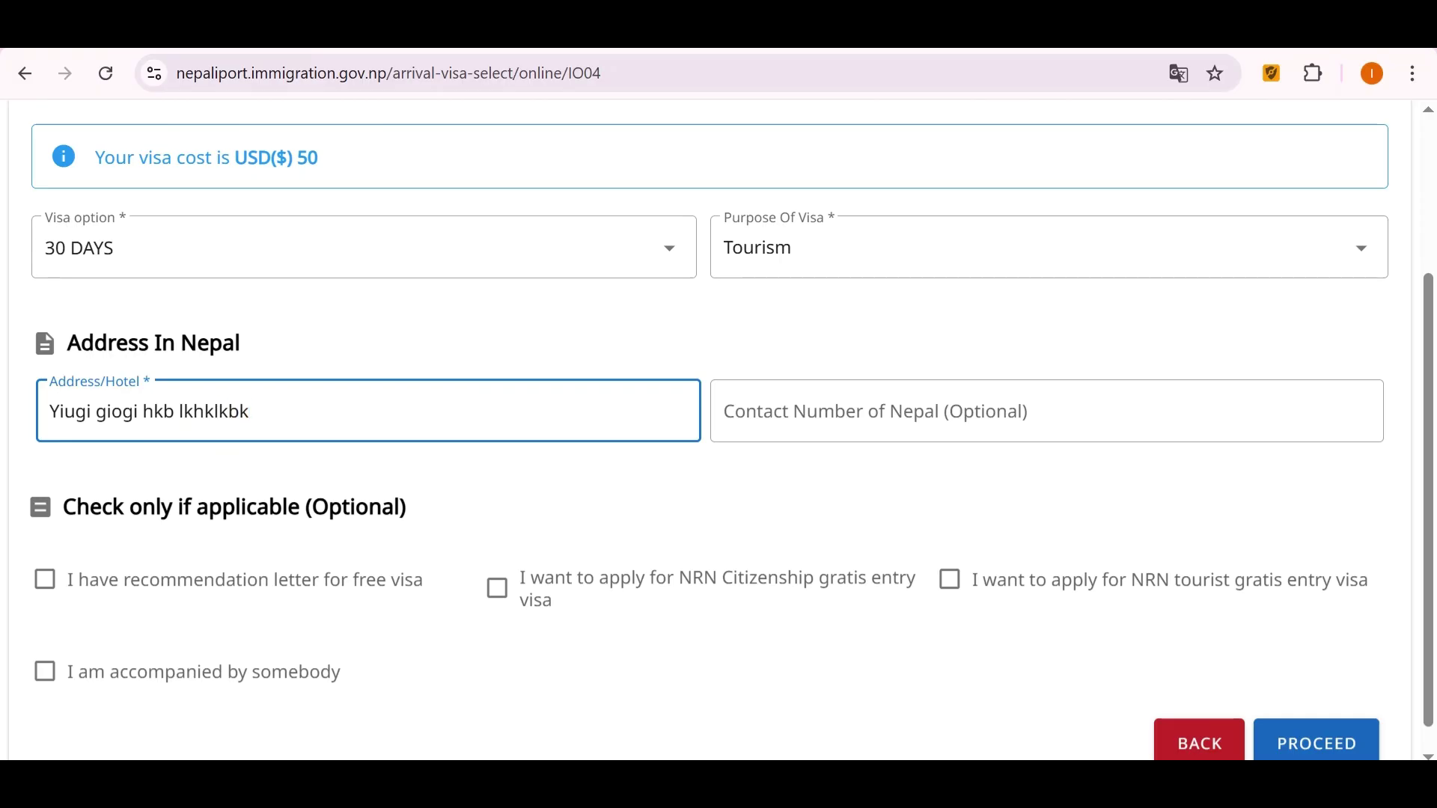
{"action": "left_click", "coordinate": [724, 411]}
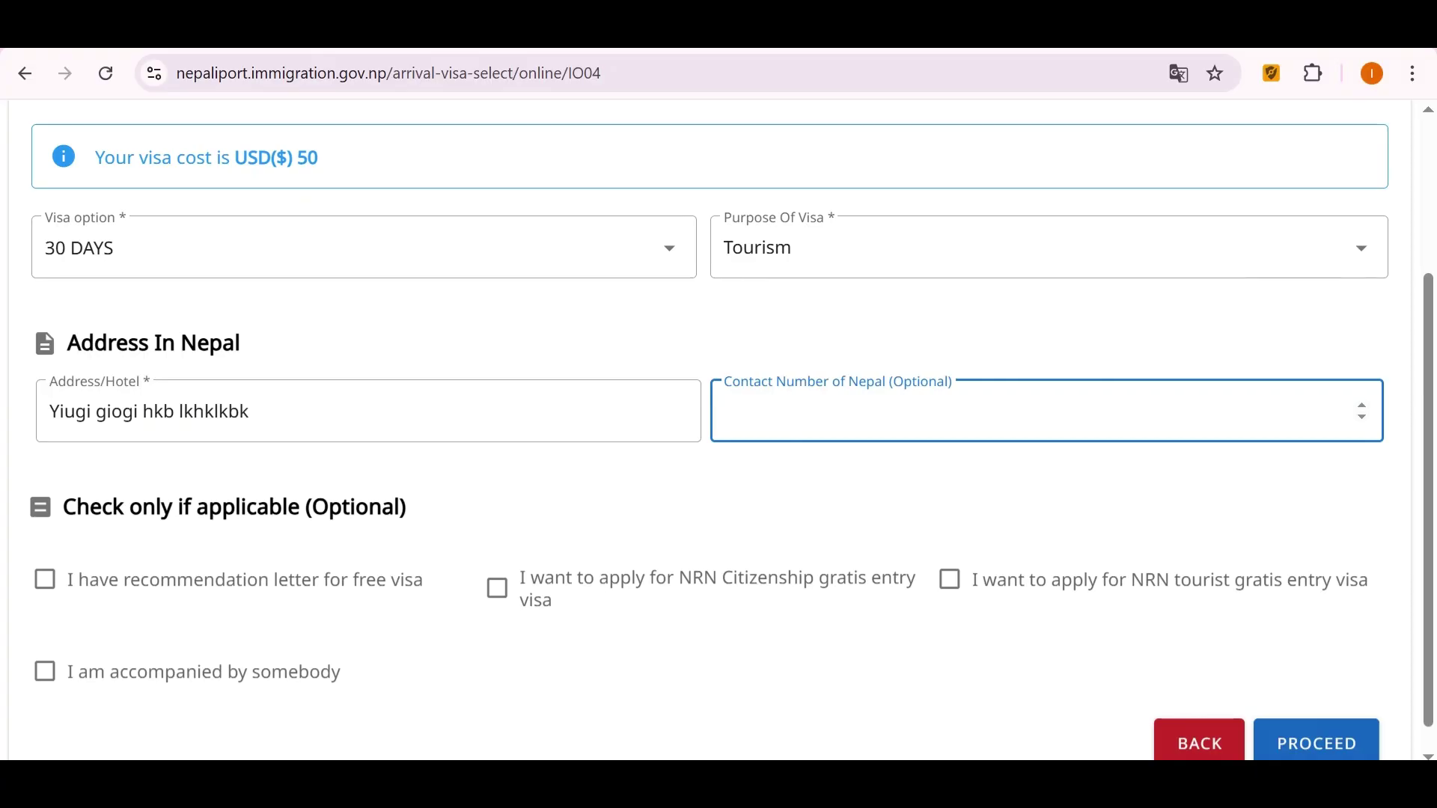
{"action": "scroll", "coordinate": [367, 411], "scroll_direction": "down", "scroll_amount": 1}
{"action": "left_click_drag", "start_coordinate": [64, 479], "coordinate": [406, 479]}
{"action": "left_click", "coordinate": [407, 479]}
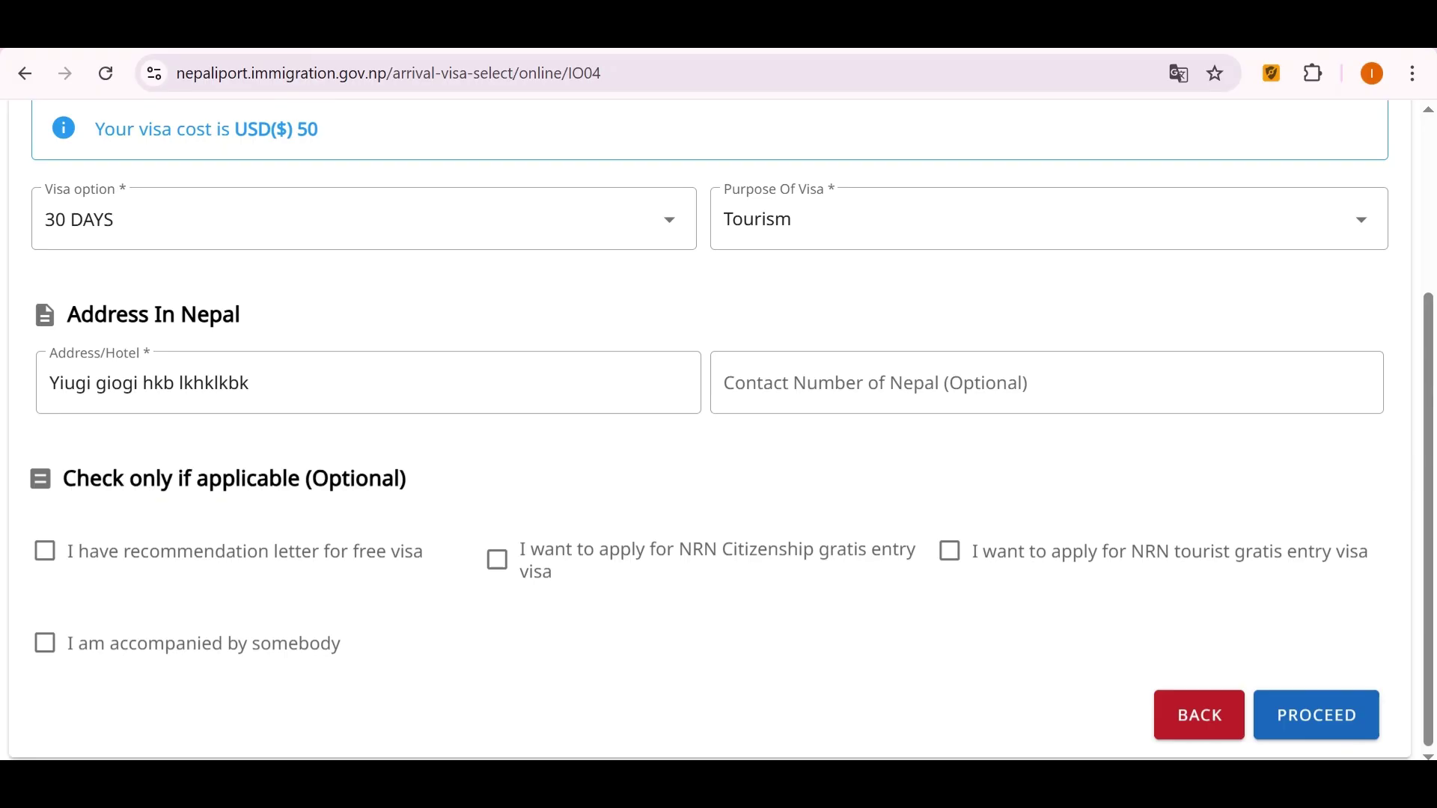
{"action": "left_click", "coordinate": [1316, 715]}
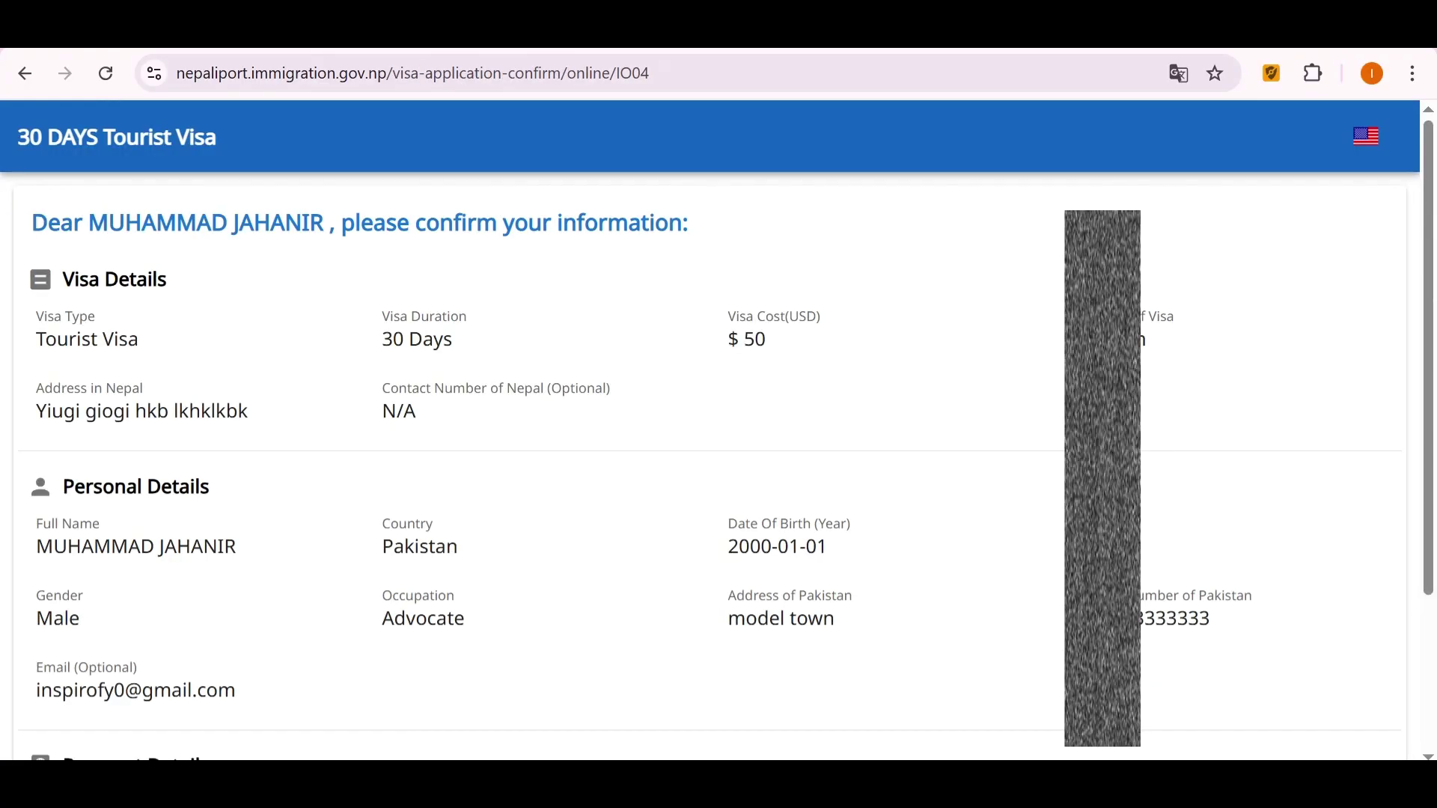
Review visa cost, Nepal address and contact in the summary, then confirm the application.
{"action": "scroll", "coordinate": [718, 464], "scroll_direction": "down", "scroll_amount": 2}
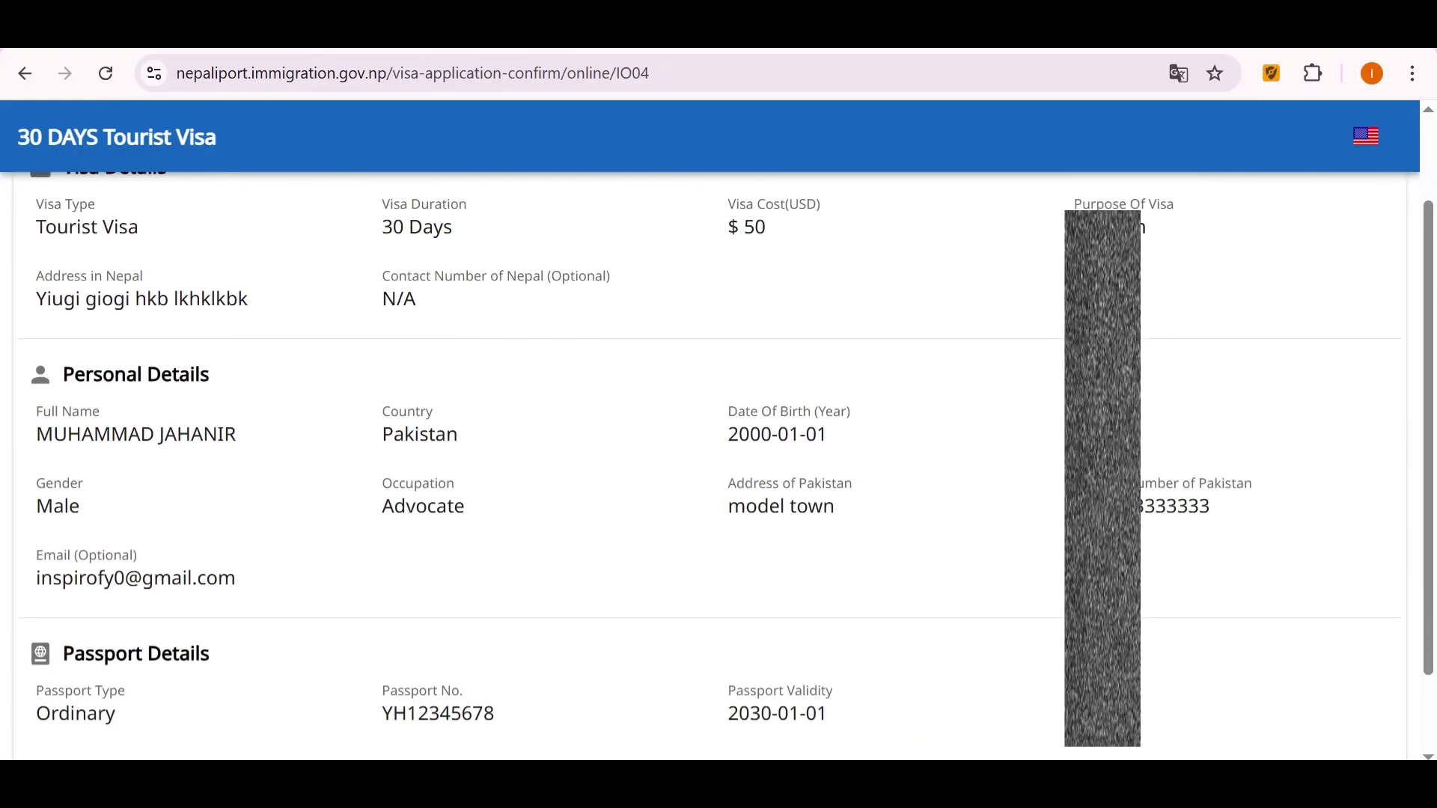
{"action": "scroll", "coordinate": [718, 464], "scroll_direction": "down", "scroll_amount": 2}
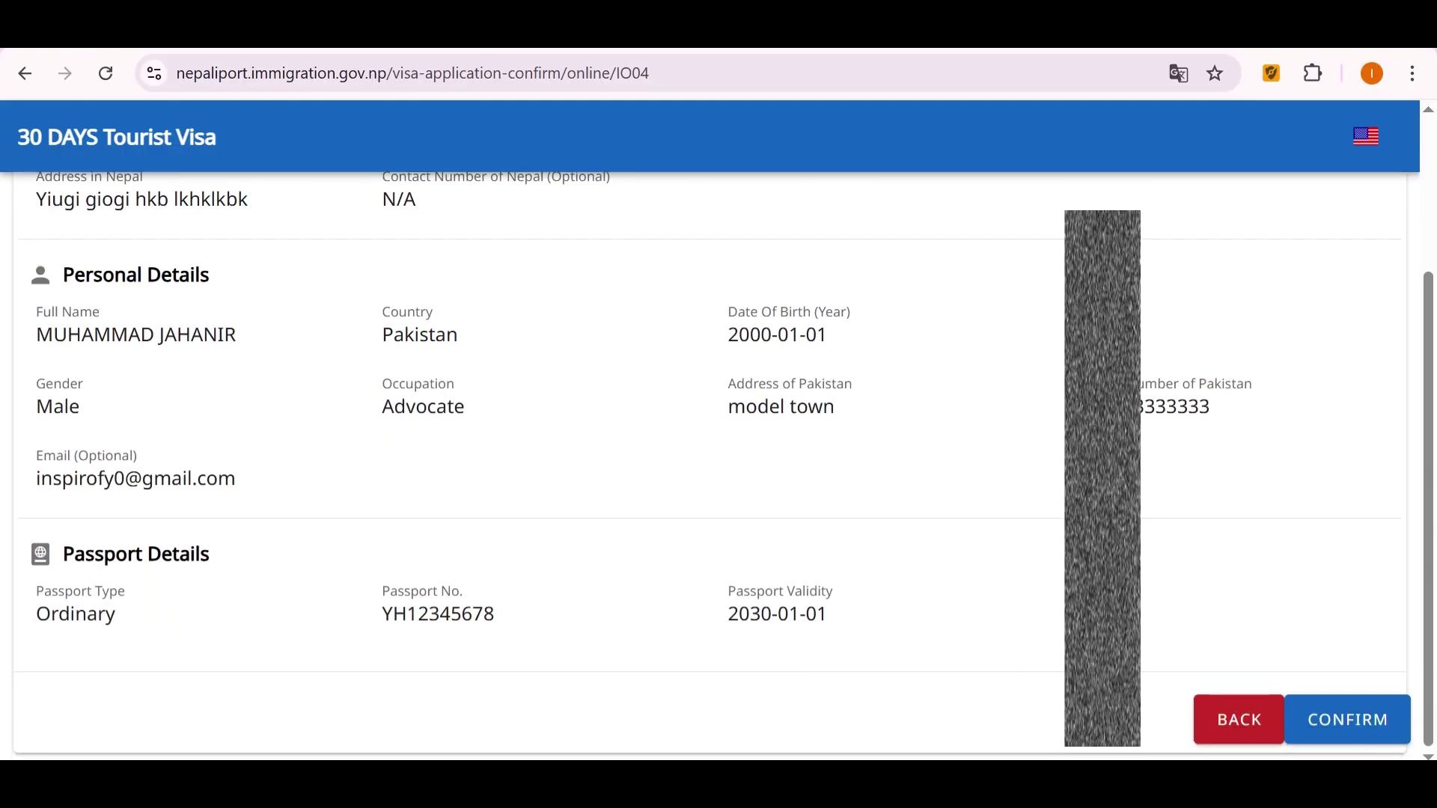
{"action": "scroll", "coordinate": [718, 463], "scroll_direction": "up", "scroll_amount": 4}
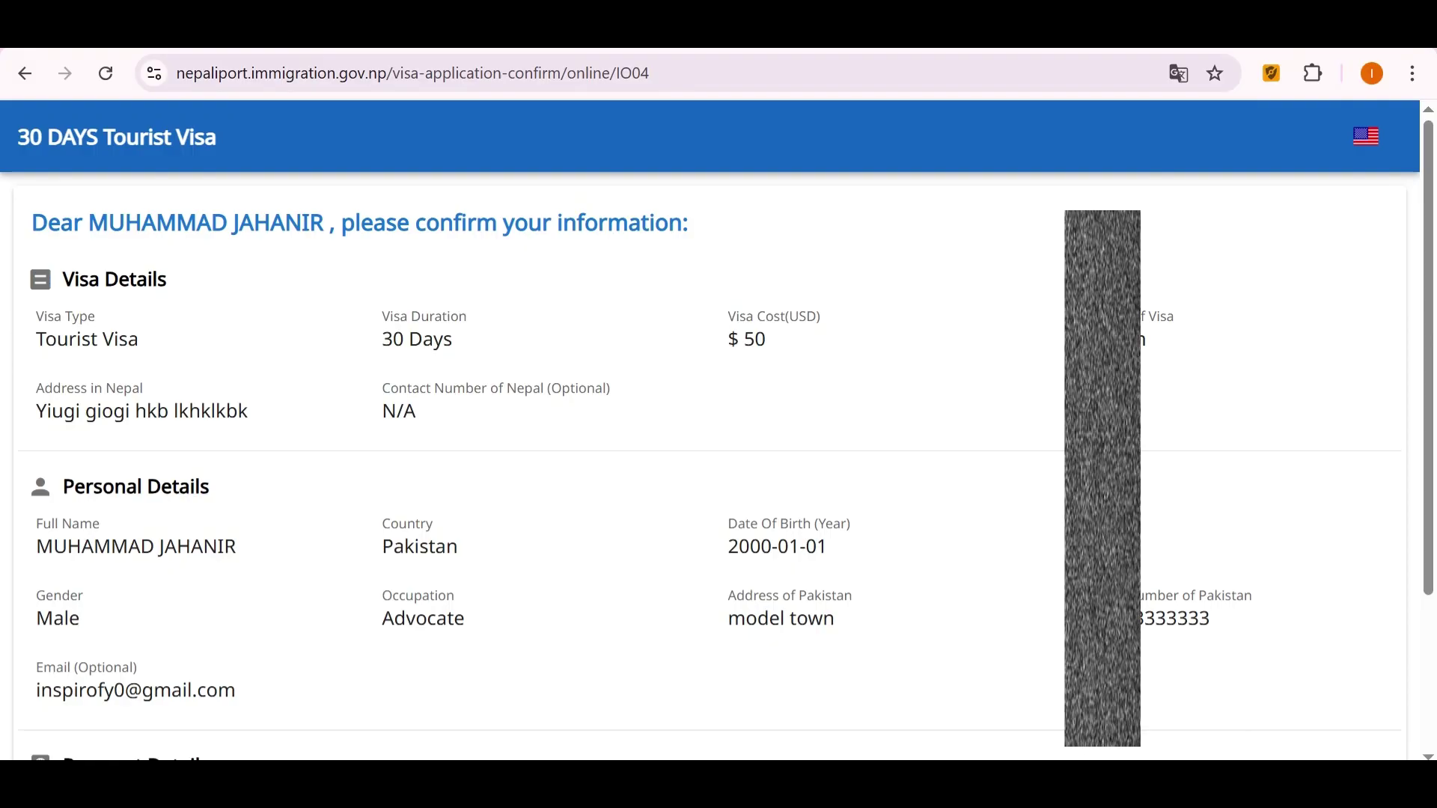
{"action": "left_click_drag", "start_coordinate": [728, 317], "coordinate": [821, 317]}
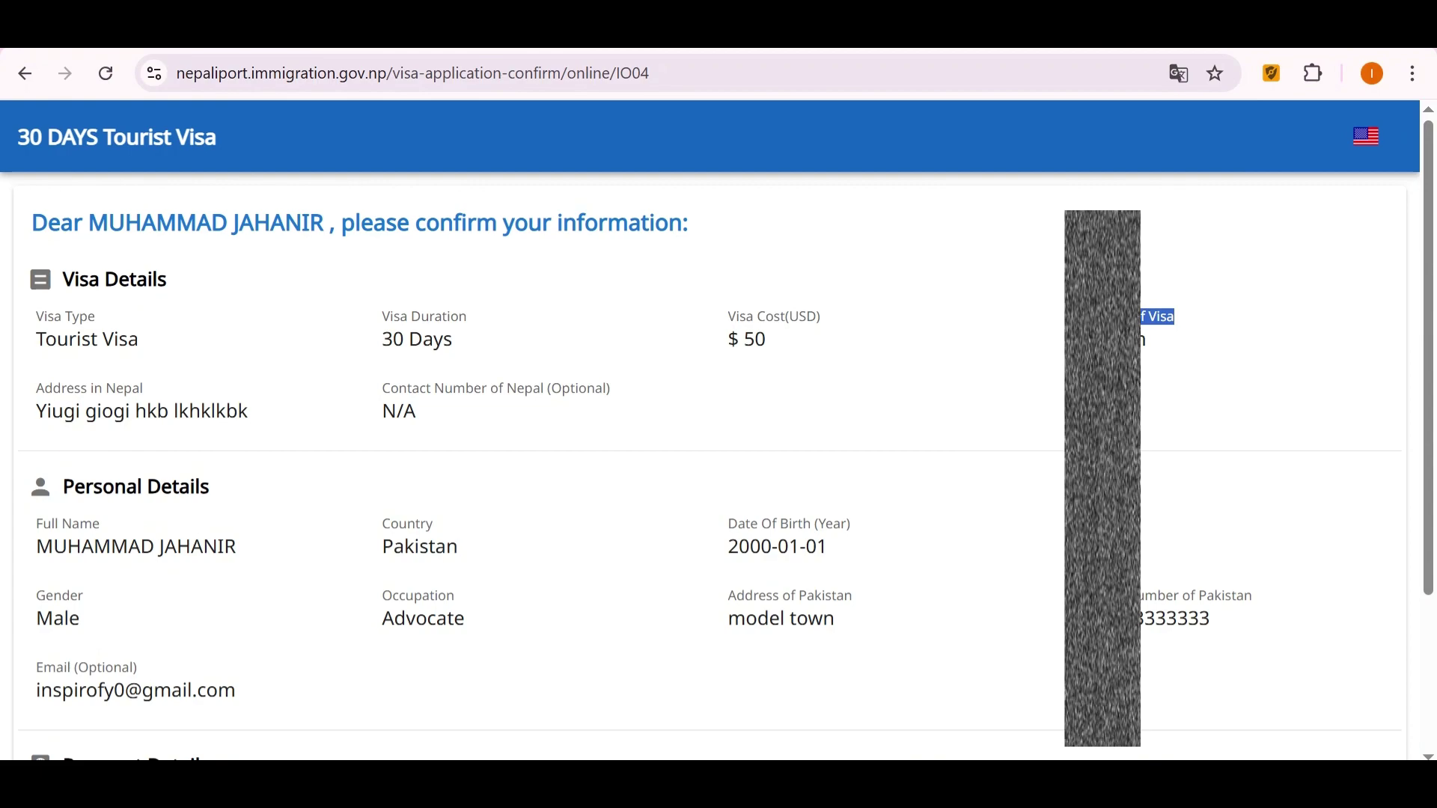
{"action": "left_click_drag", "start_coordinate": [383, 388], "coordinate": [610, 388]}
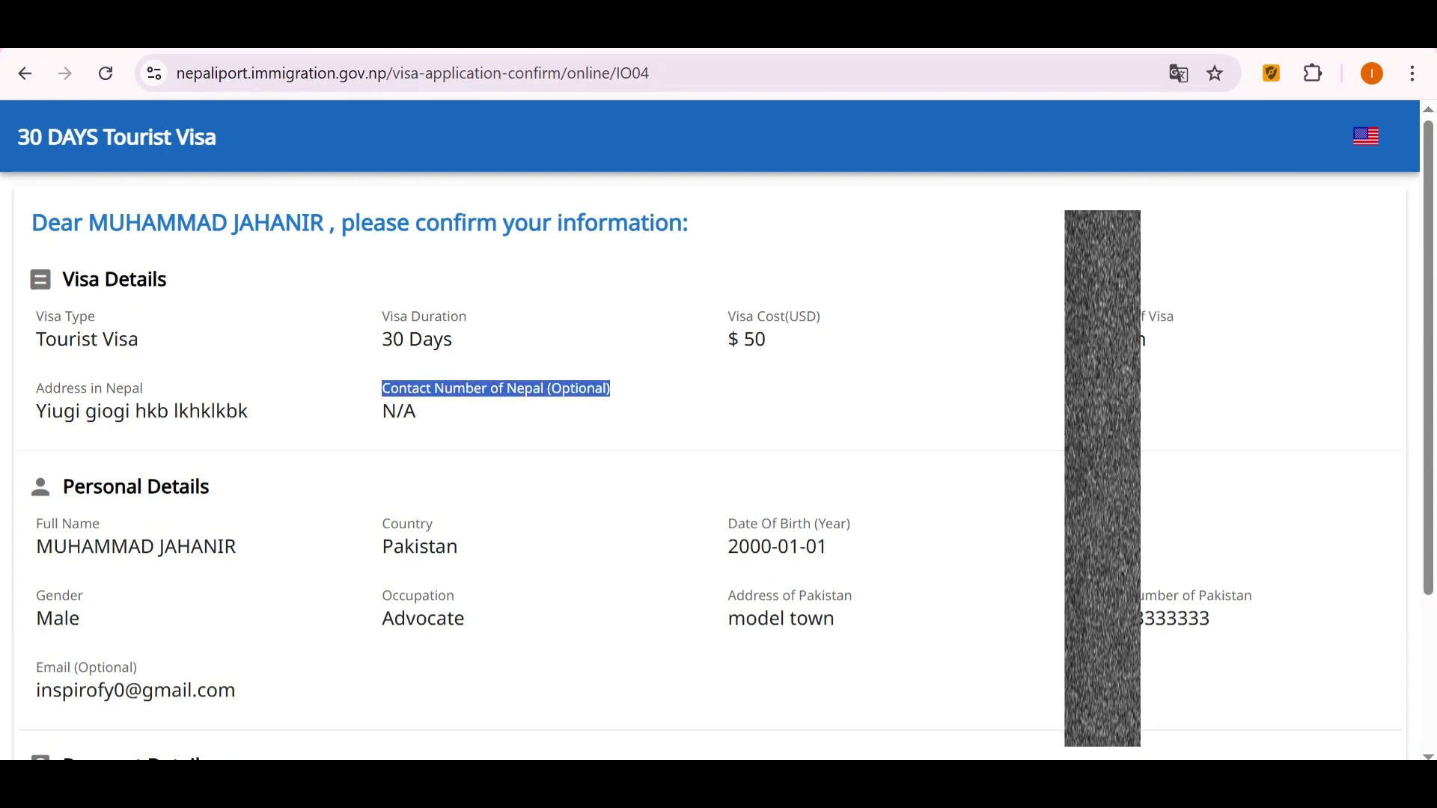
{"action": "left_click_drag", "start_coordinate": [36, 388], "coordinate": [144, 389]}
{"action": "scroll", "coordinate": [718, 449], "scroll_direction": "down", "scroll_amount": 3}
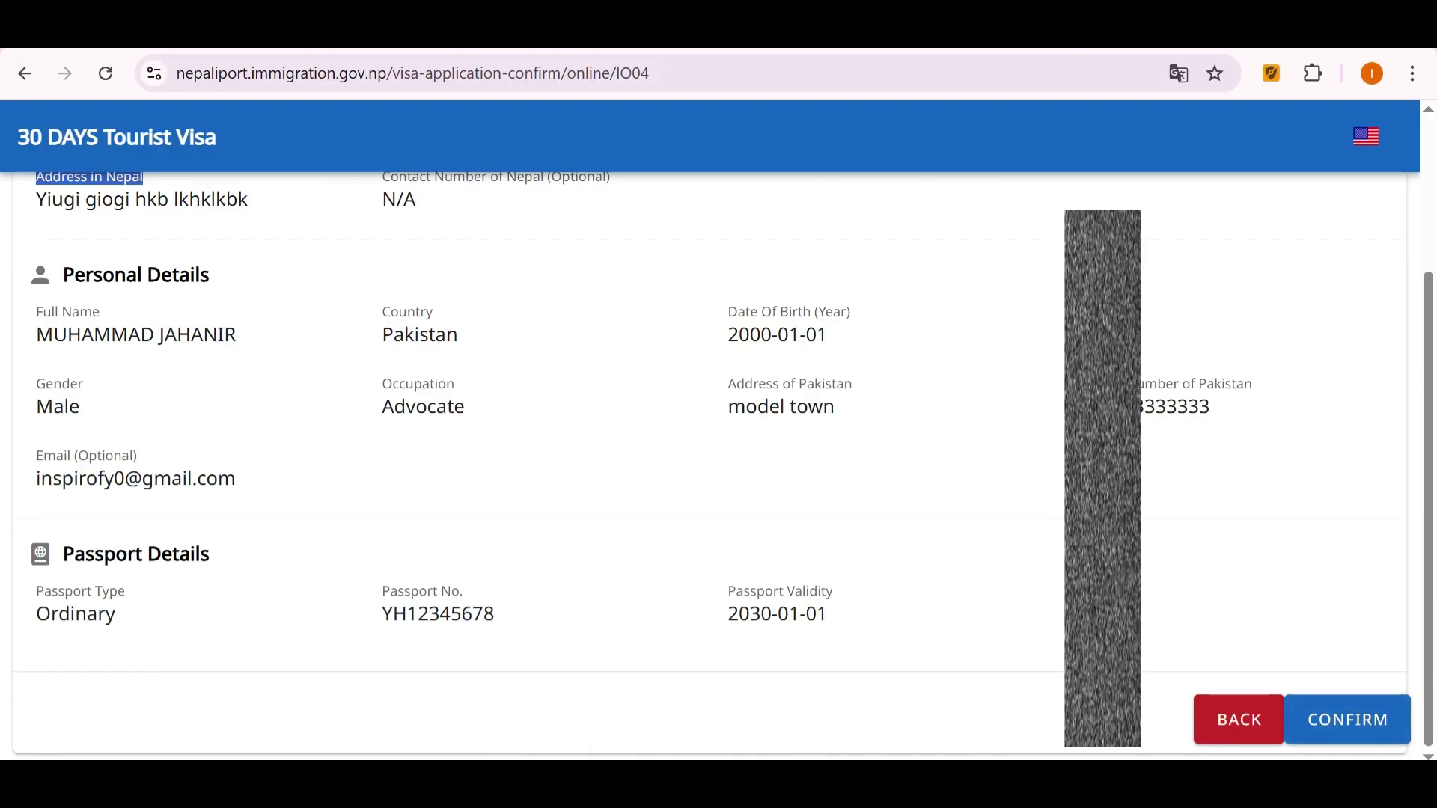
{"action": "left_click", "coordinate": [1346, 719]}
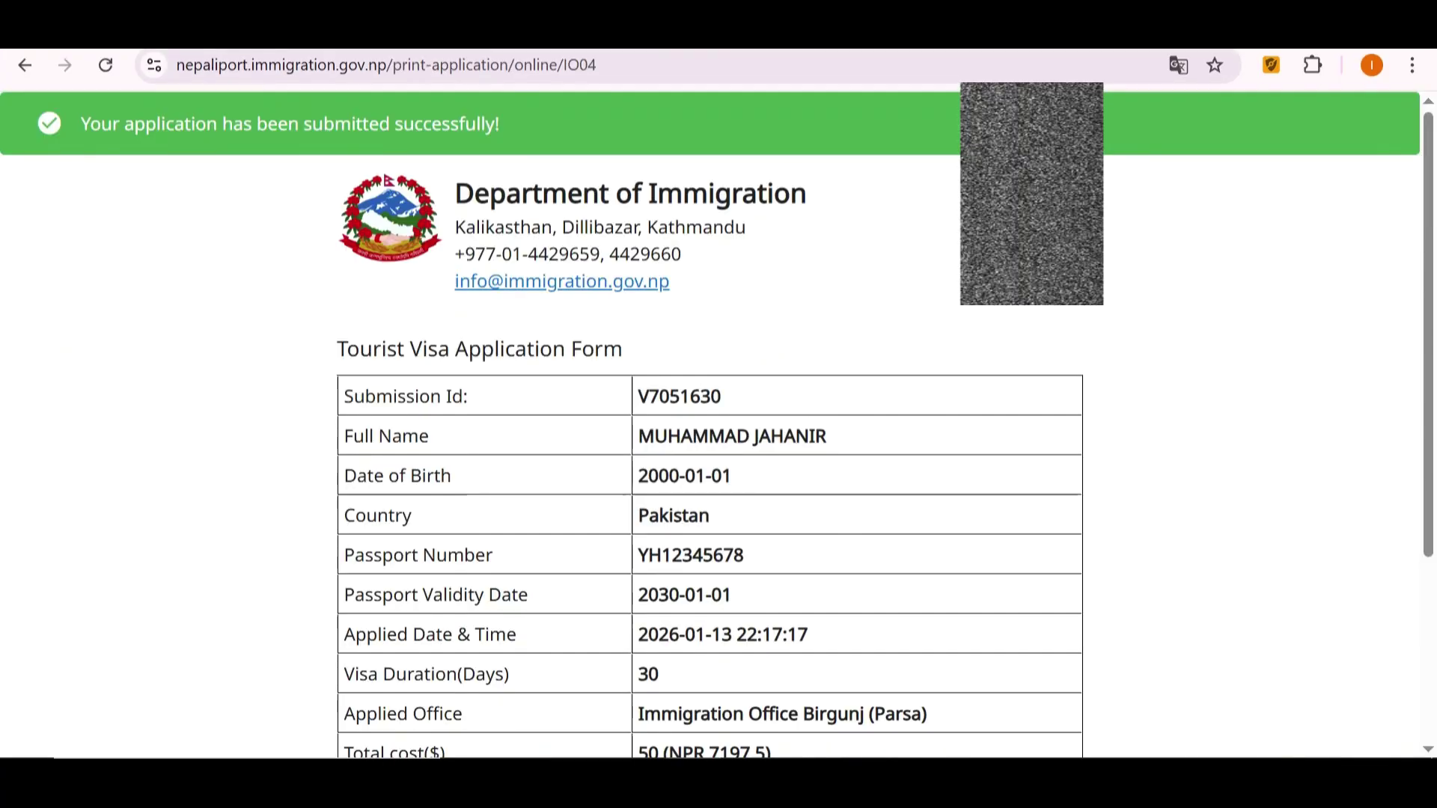
Read the submission success message and scroll down the slip.
{"action": "left_click_drag", "start_coordinate": [500, 123], "coordinate": [81, 123]}
{"action": "scroll", "coordinate": [718, 419], "scroll_direction": "down", "scroll_amount": 4}
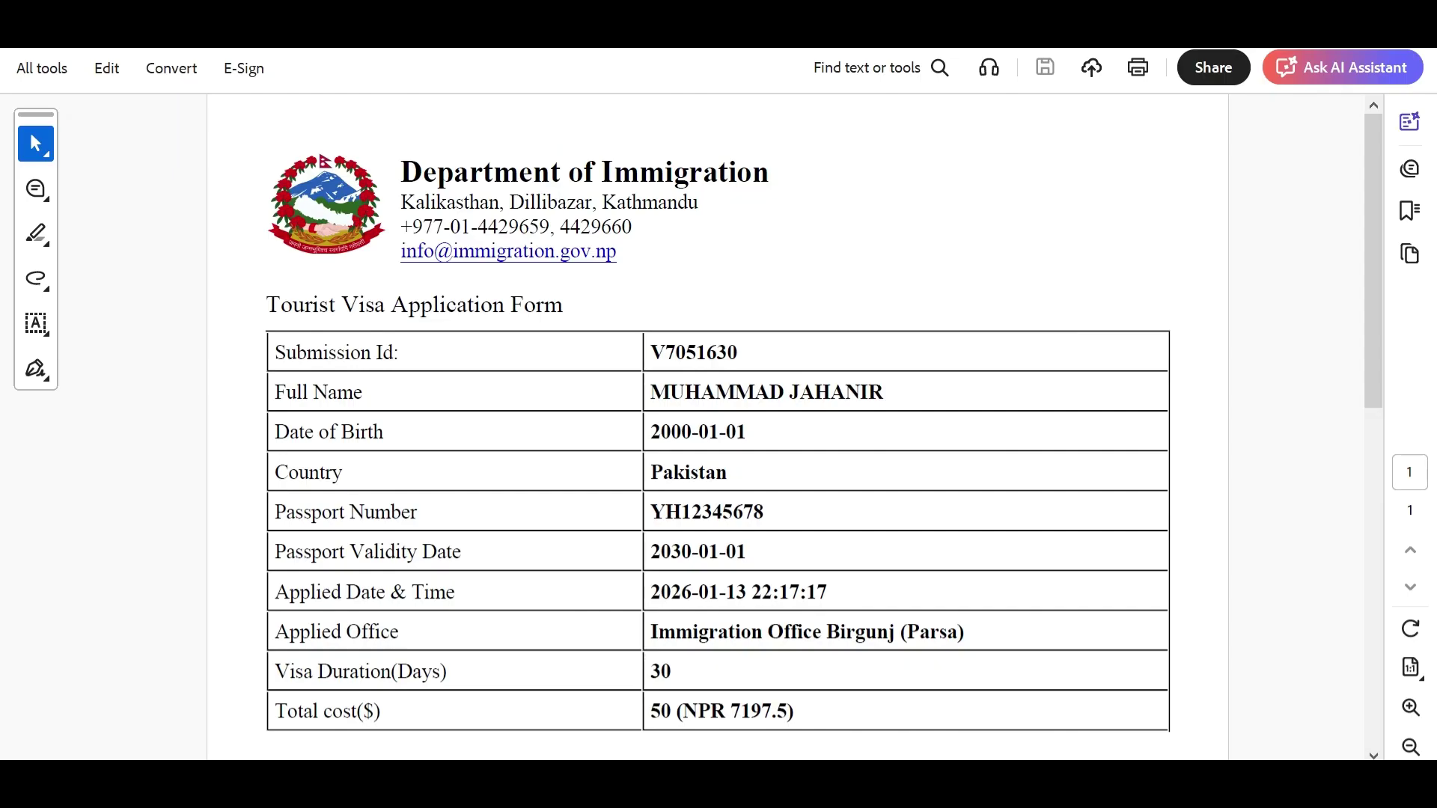
Read the slip's instruction to bring it to Immigration Office Birgunj (Parsa) by 2026-01-28.
{"action": "left_click_drag", "start_coordinate": [401, 172], "coordinate": [768, 172]}
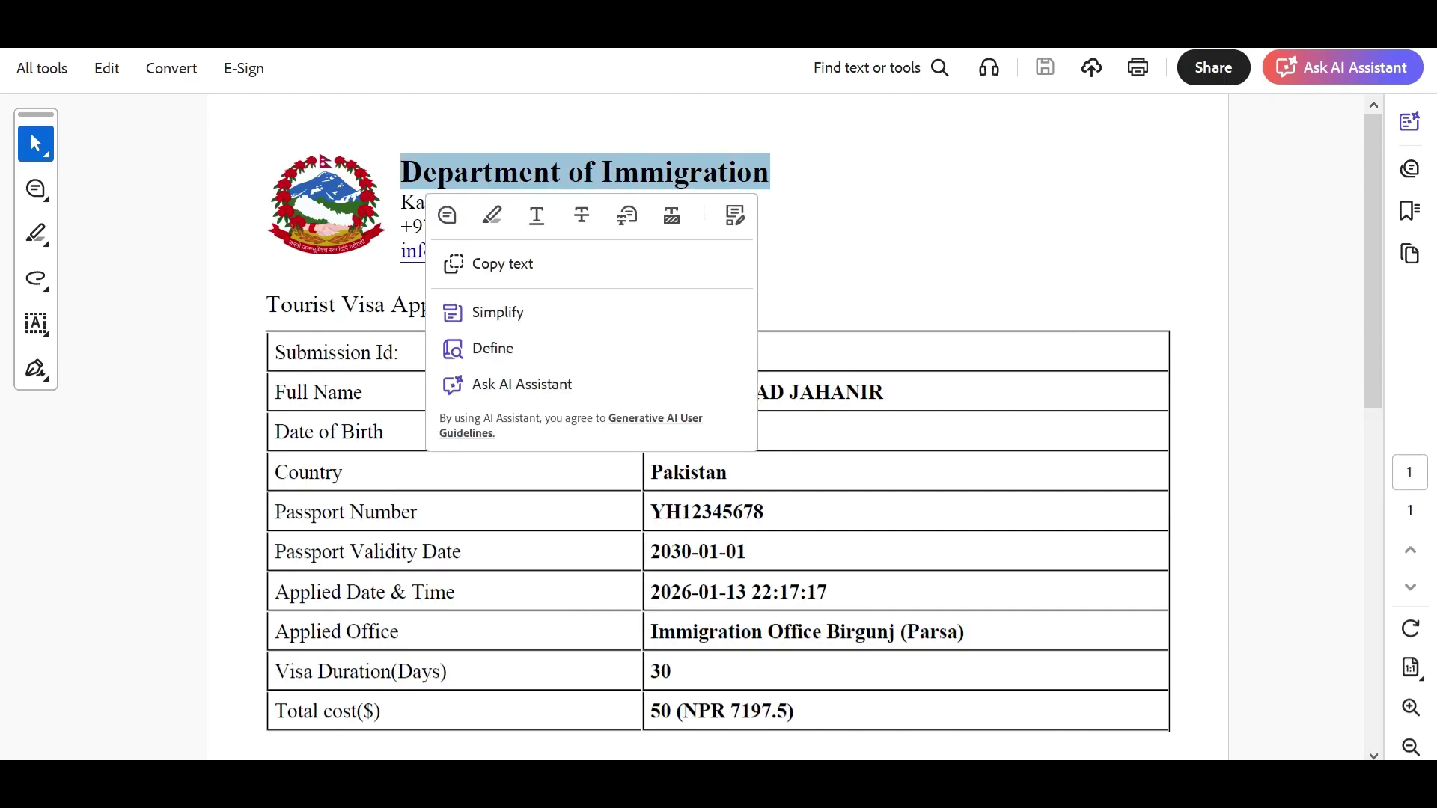
{"action": "key", "text": "Escape"}
{"action": "scroll", "coordinate": [768, 173], "scroll_direction": "down", "scroll_amount": 3}
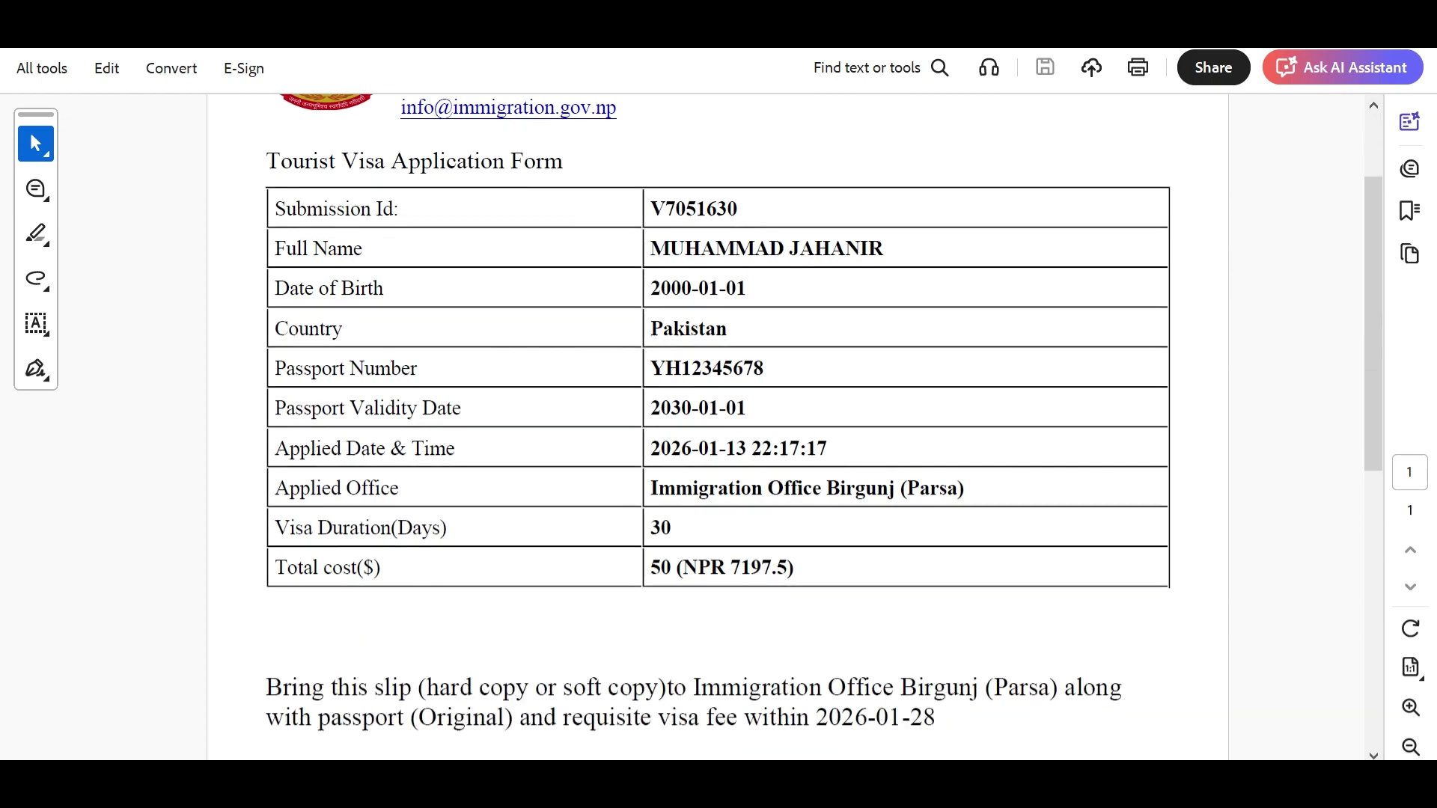
{"action": "left_click_drag", "start_coordinate": [266, 580], "coordinate": [936, 610]}
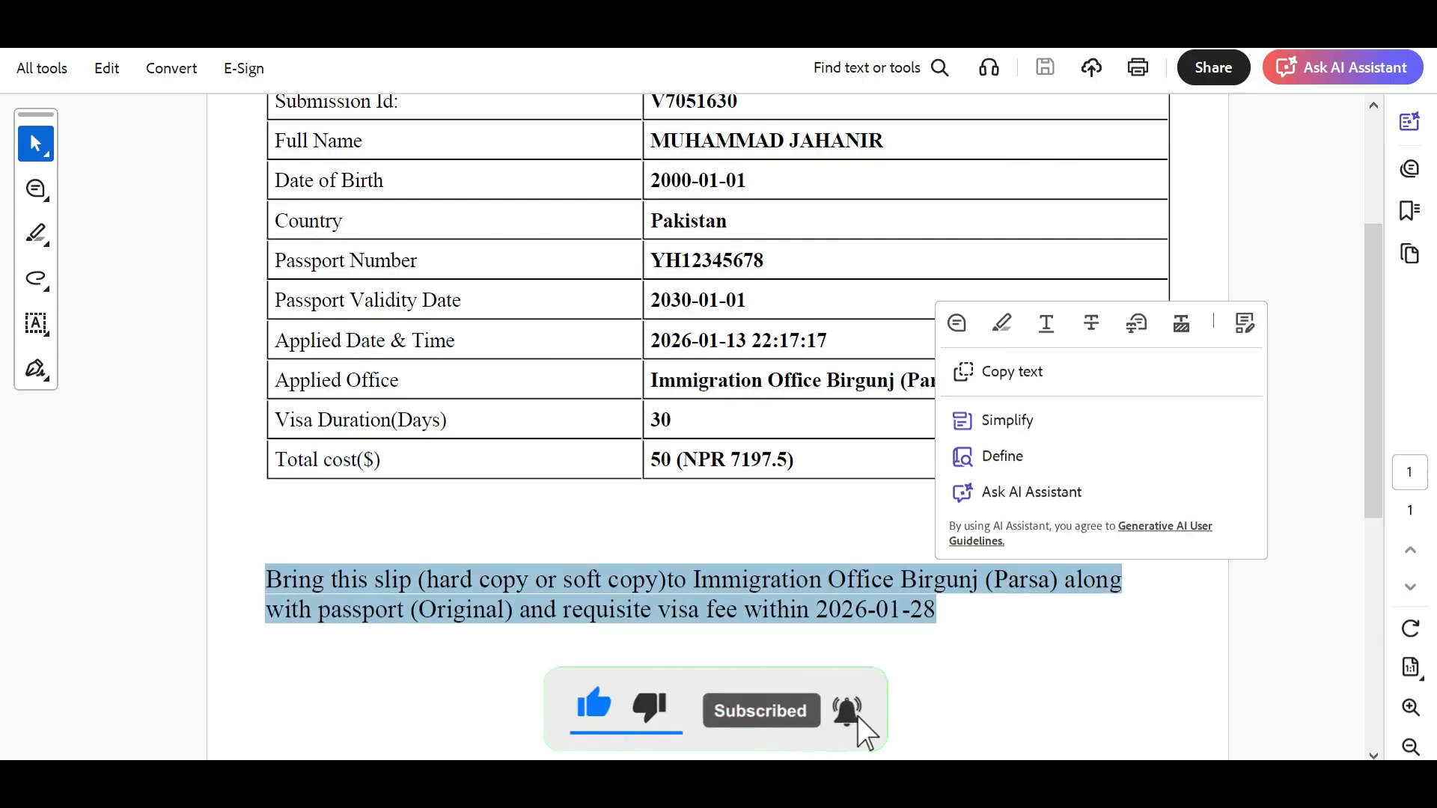
{"action": "key", "text": "Escape"}
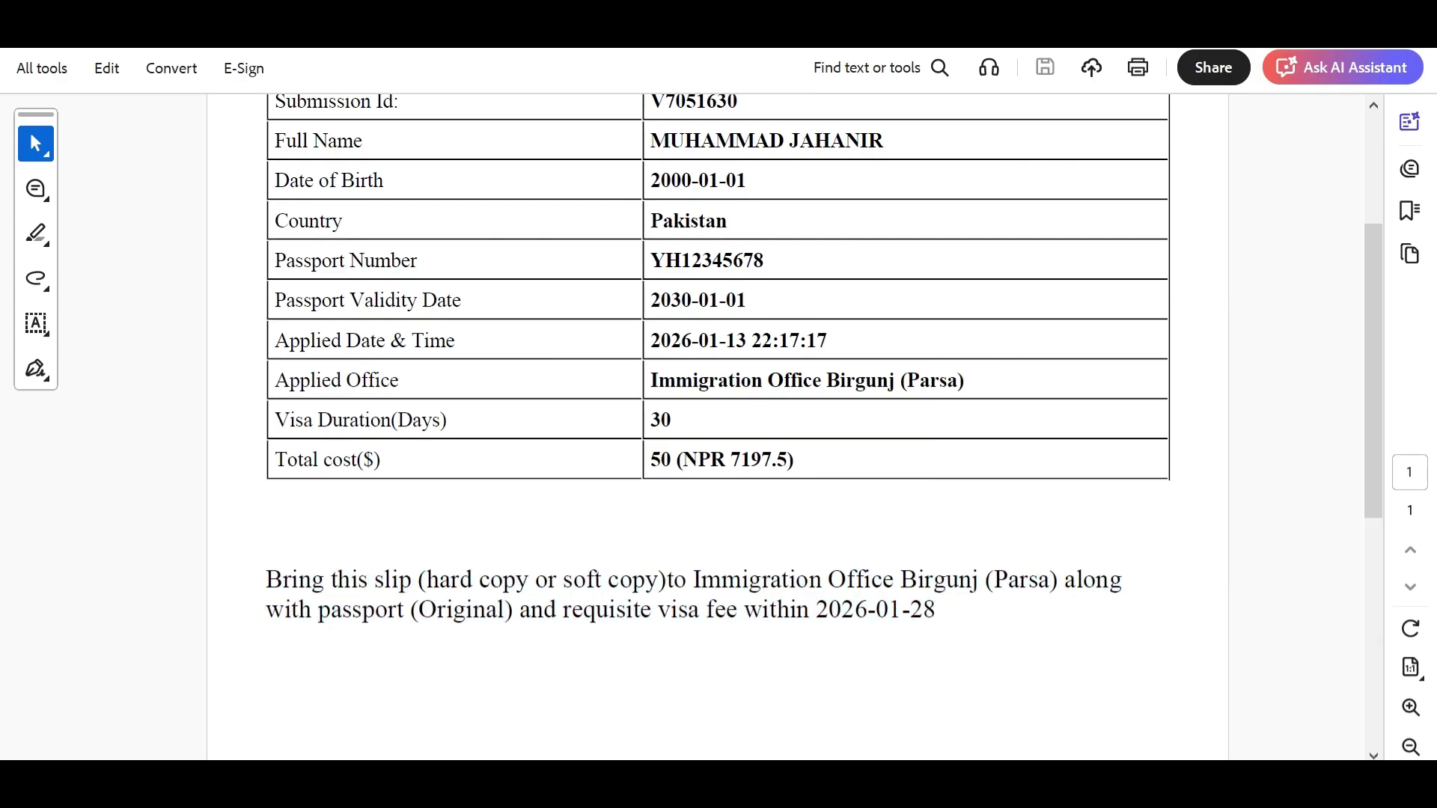